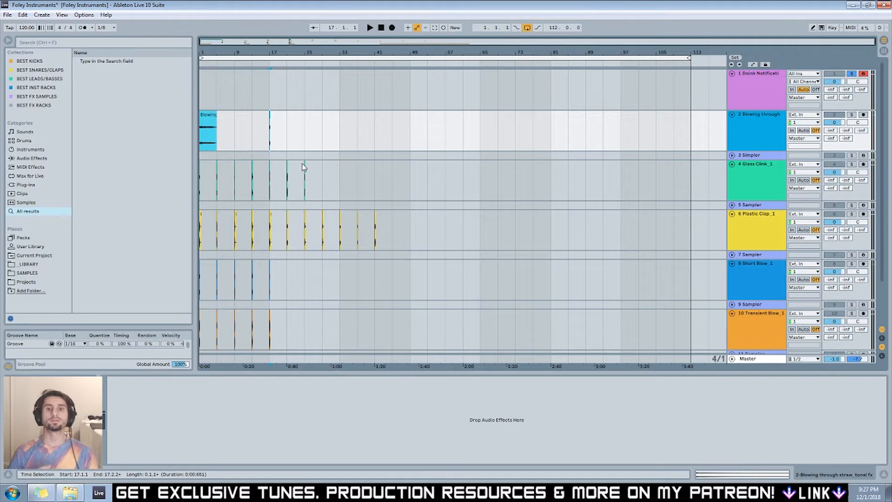
Switch to File Explorer, open the foley samples folder and play Blowing through straw_tonal fx.wav.
left_click(77, 496)
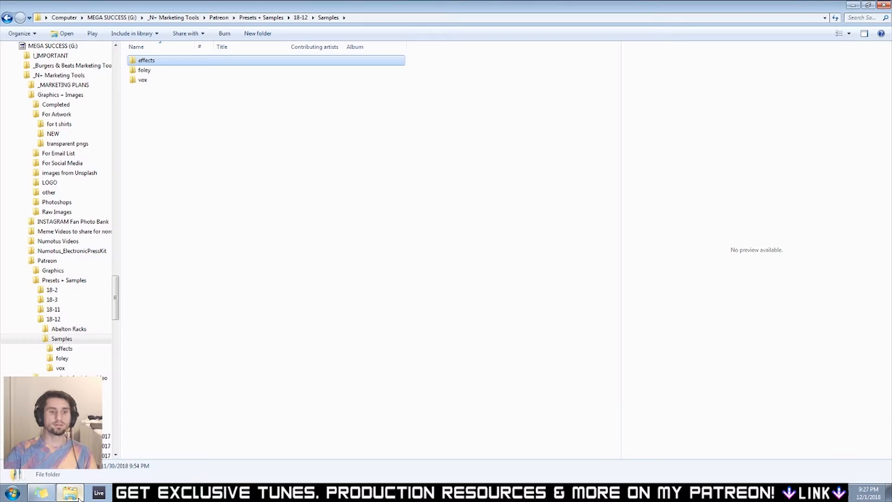
double_click(144, 71)
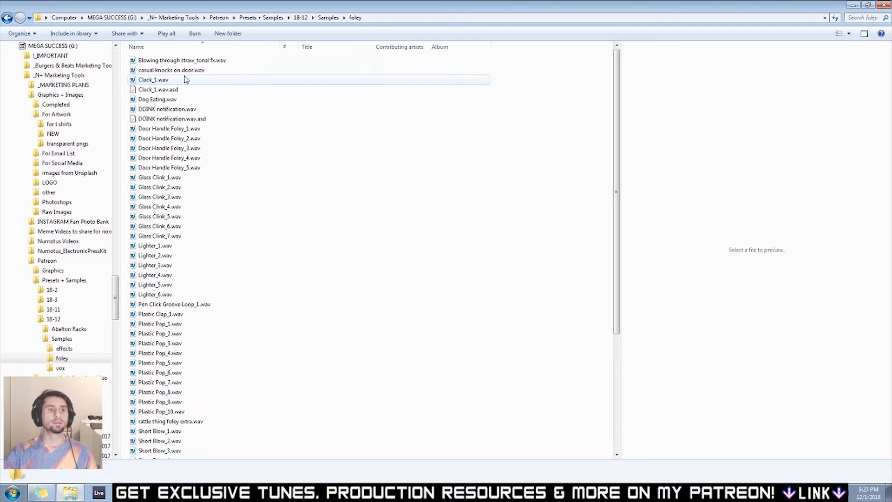
double_click(176, 61)
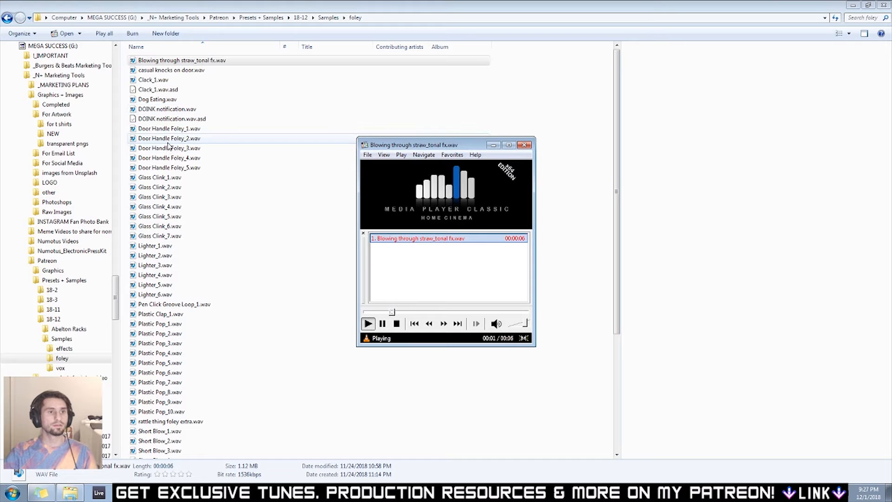
Audition several Door Handle Foley, Glass Clink and Lighter samples, ending with Pen Click Groove Loop_1.wav.
double_click(168, 140)
double_click(176, 159)
double_click(166, 208)
double_click(172, 188)
double_click(169, 238)
double_click(168, 275)
double_click(168, 284)
left_click(170, 295)
double_click(172, 304)
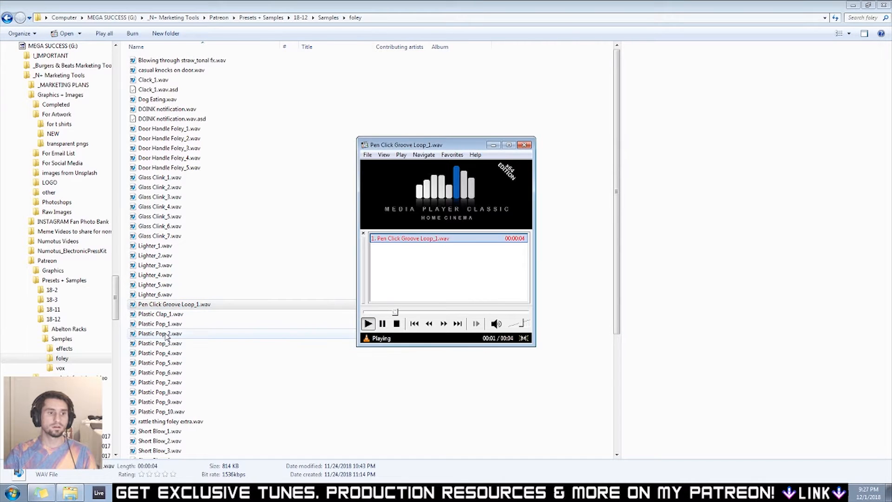
Audition several Plastic Pop samples, rattle thing foley extra.wav and Short Blow_1.wav.
double_click(167, 334)
double_click(166, 344)
left_click(169, 372)
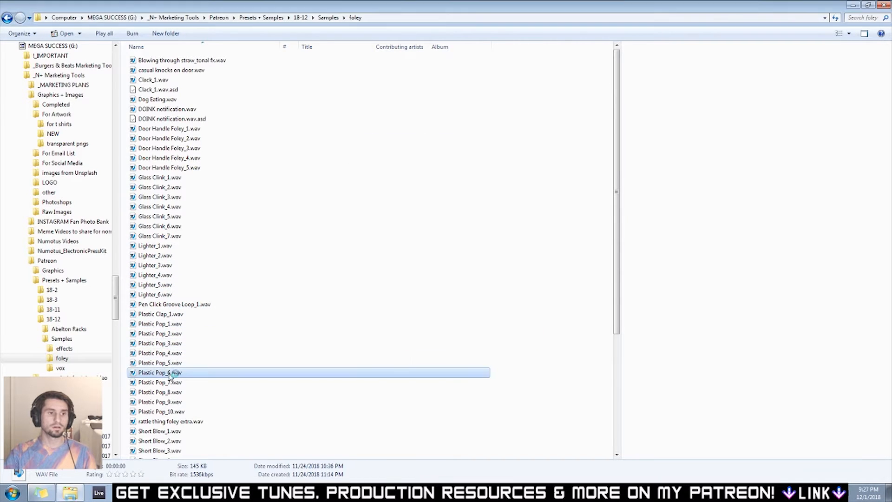
double_click(158, 412)
double_click(160, 403)
double_click(163, 422)
left_click(165, 432)
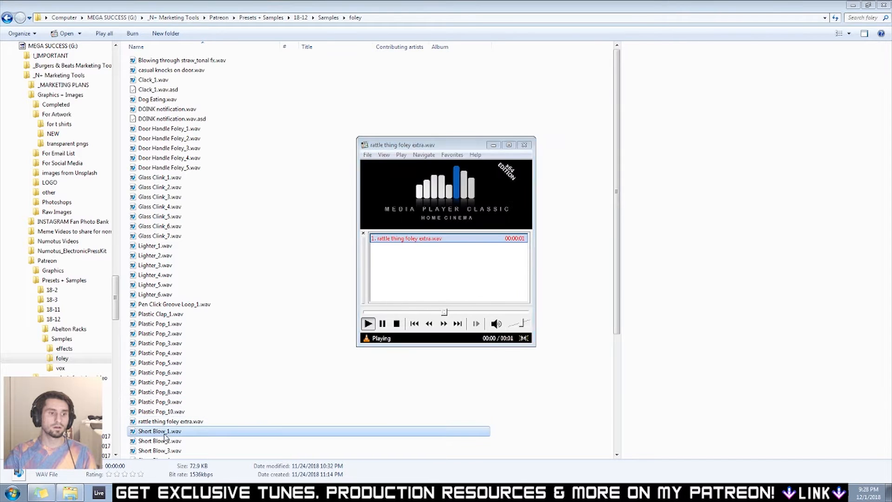
Audition small metal trash can foley.wav, Short Blow_3.wav, Water Swish Foley_2.wav and _7.wav, and Glass Clink_7.wav.
scroll(164, 436, "down", 6)
double_click(159, 319)
left_click(158, 289)
double_click(159, 289)
left_click(168, 385)
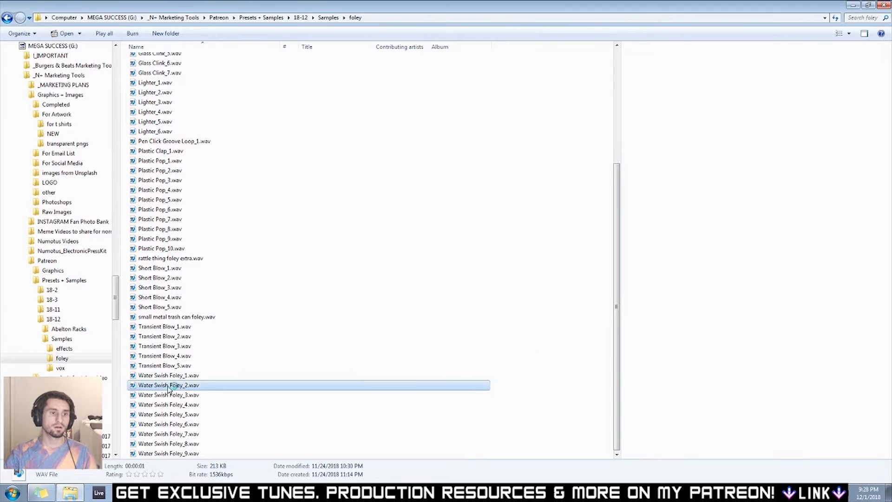
double_click(173, 434)
left_click(158, 73)
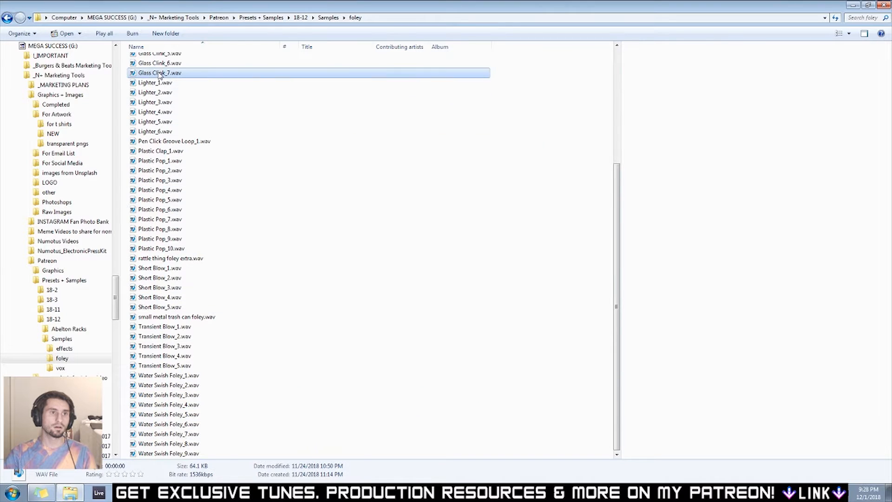
Play DOINK notification.wav and Dog Eating.wav, then close the player and return to the Samples folder.
scroll(158, 73, "up", 6)
double_click(158, 109)
double_click(157, 100)
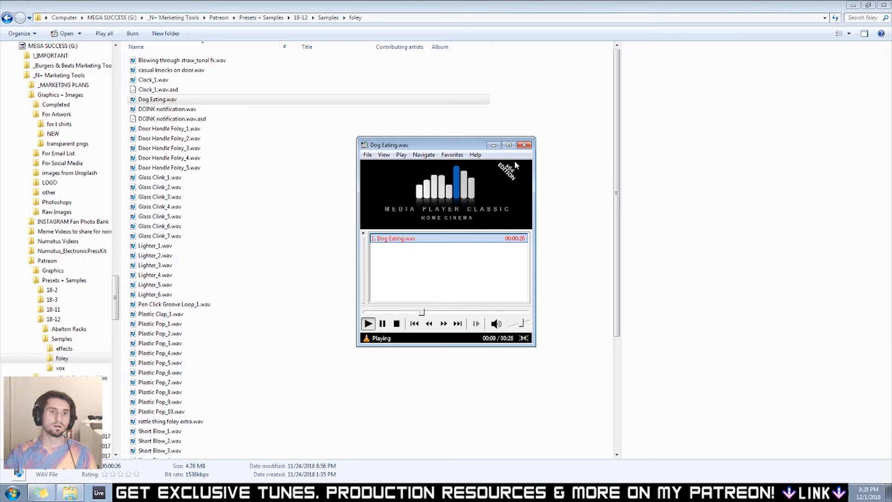
left_click(524, 146)
left_click(7, 18)
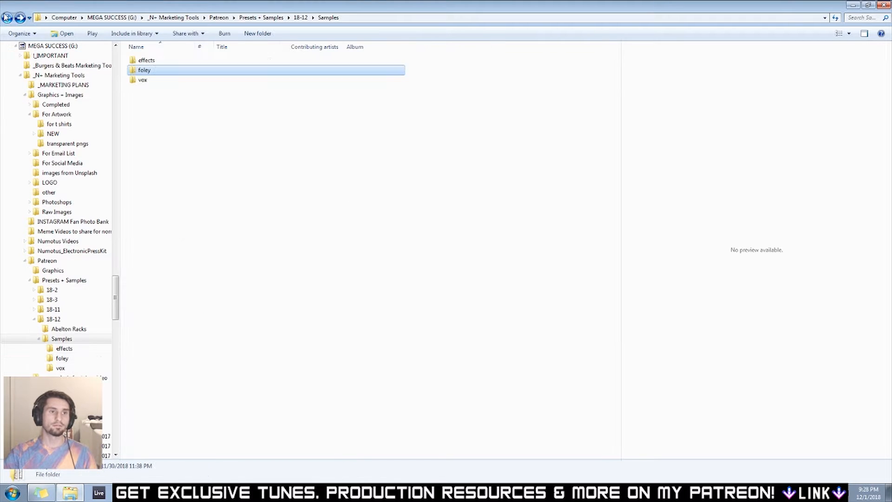
Open the vox samples folder and widen its Name column to show the full file names.
left_click(152, 61)
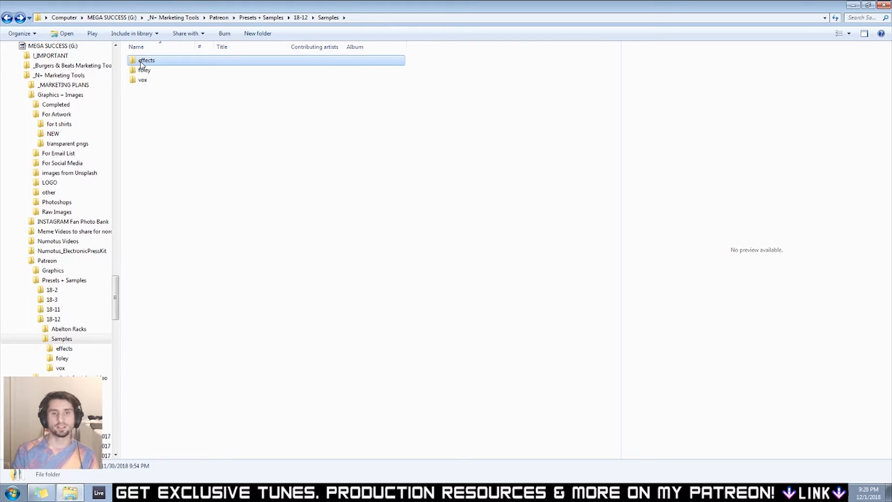
double_click(145, 81)
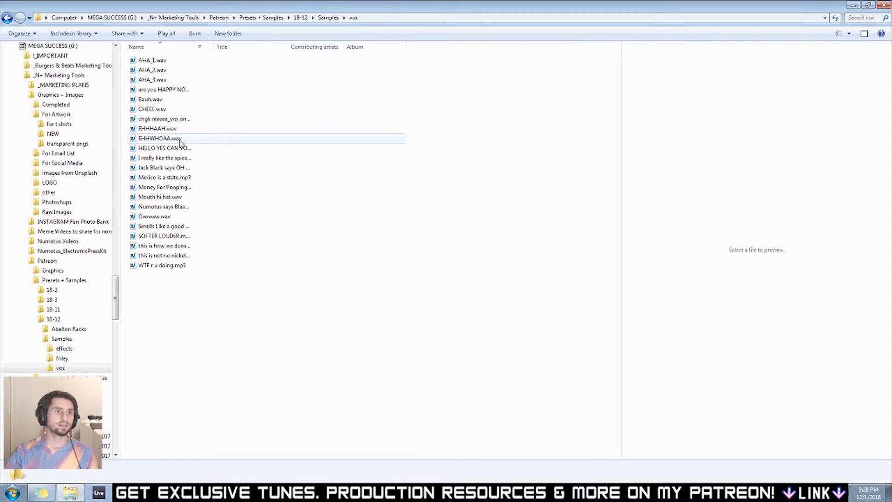
left_click_drag(195, 47, 346, 49)
Audition a selection of vox samples from CHEEE.wav to WTF r u doing.mp3, finish with are you HAPPY NOW!!.mp3 and close the player.
left_click(146, 110)
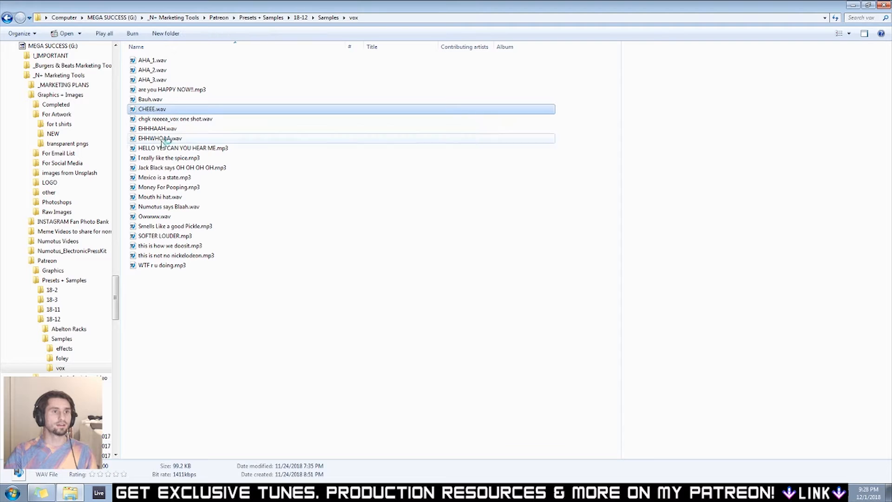
double_click(166, 139)
double_click(175, 169)
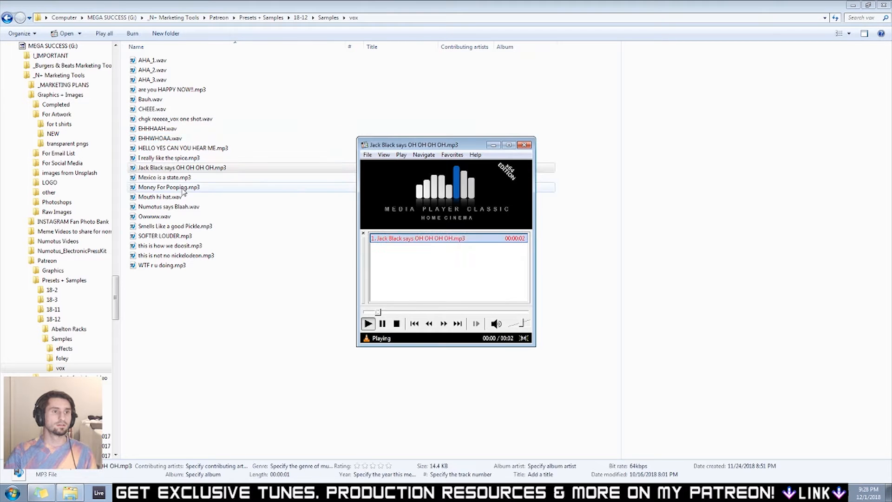
double_click(179, 188)
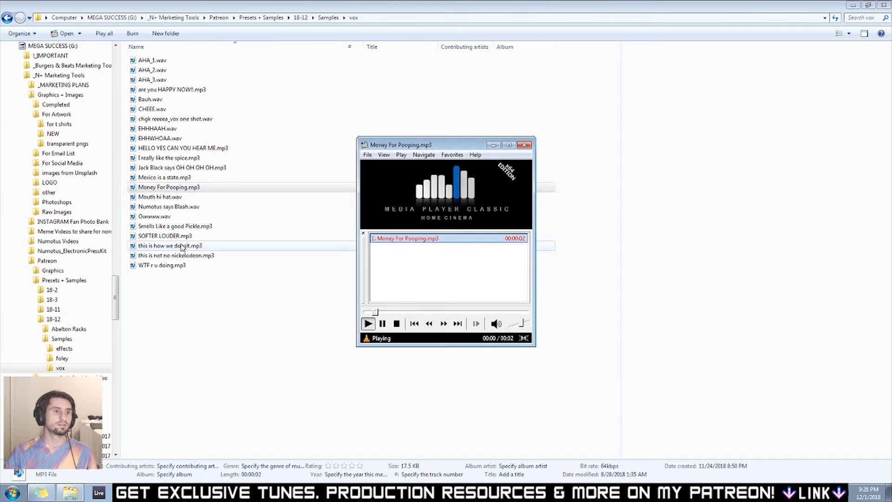
double_click(167, 237)
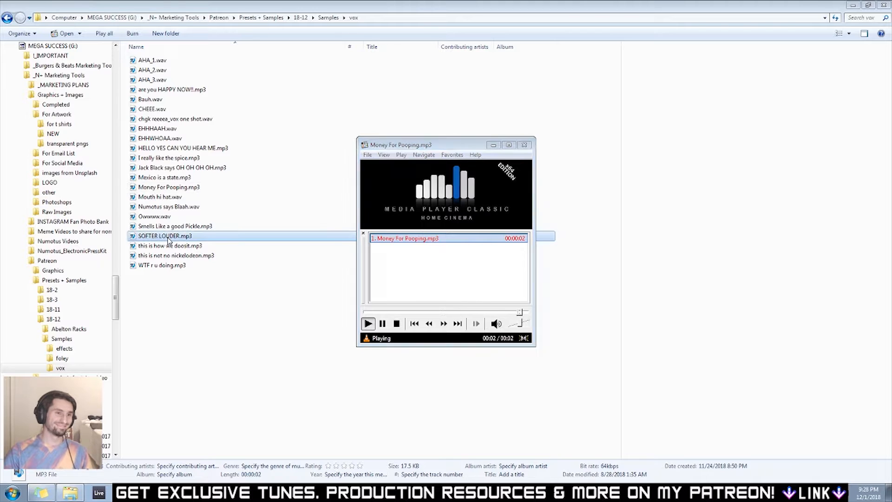
double_click(180, 265)
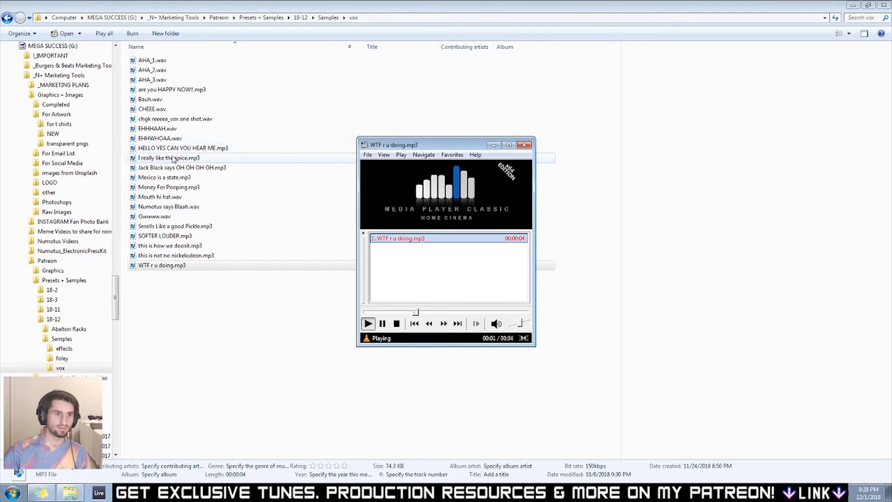
double_click(172, 89)
left_click(524, 145)
Open the effects samples folder, audition weird bell downlifter.wav and weird bell riser.wav, and close the player.
left_click(6, 18)
double_click(140, 63)
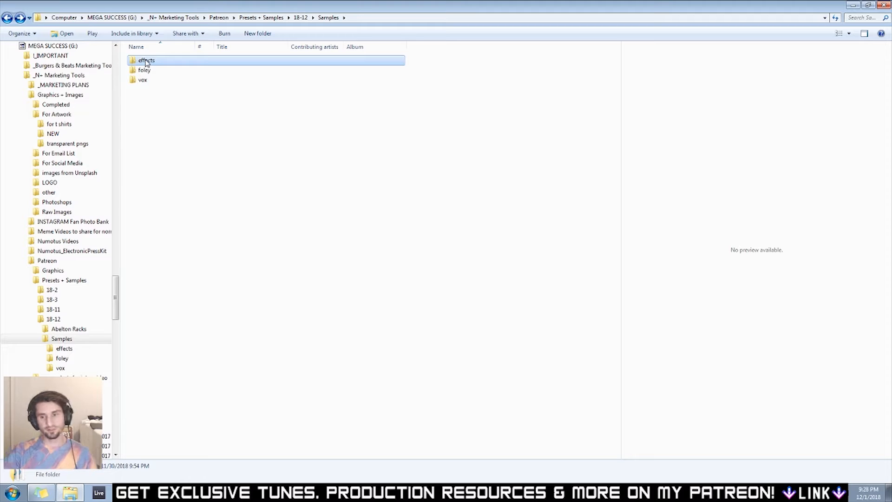
double_click(146, 63)
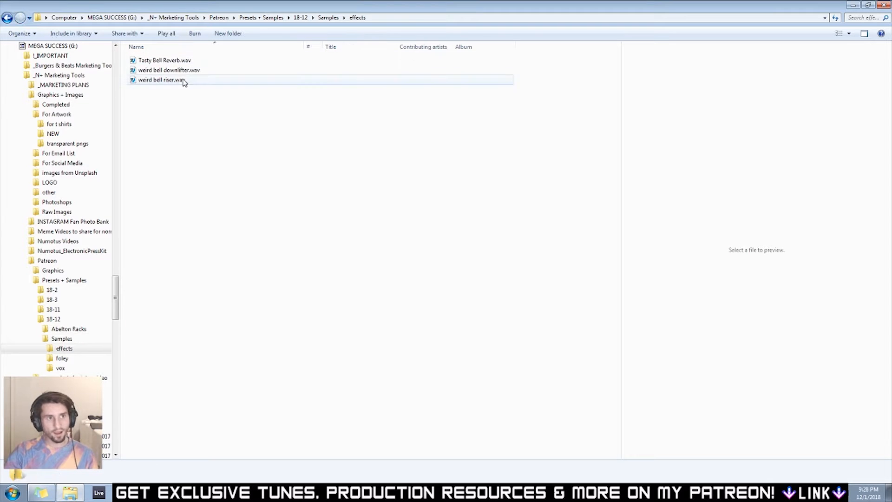
double_click(167, 71)
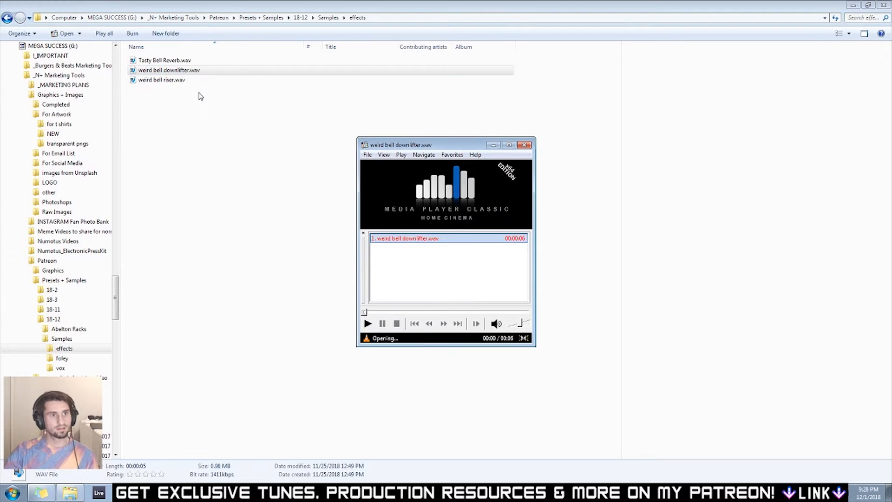
double_click(177, 80)
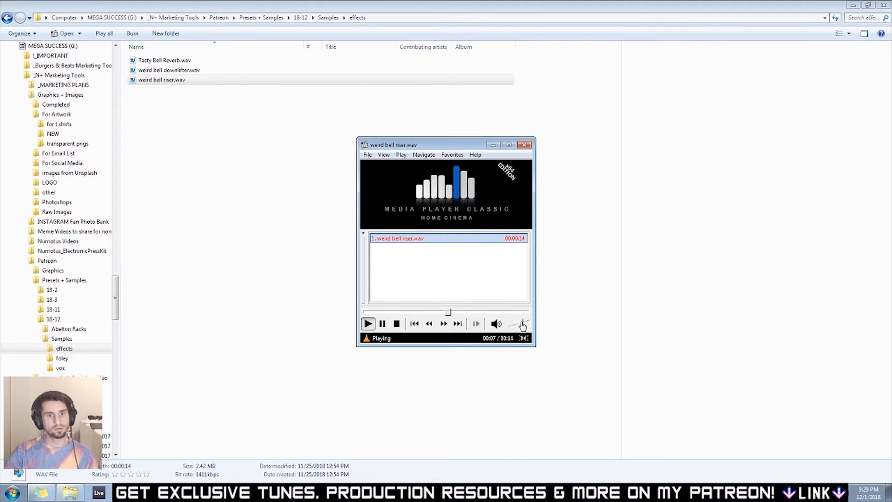
left_click(525, 146)
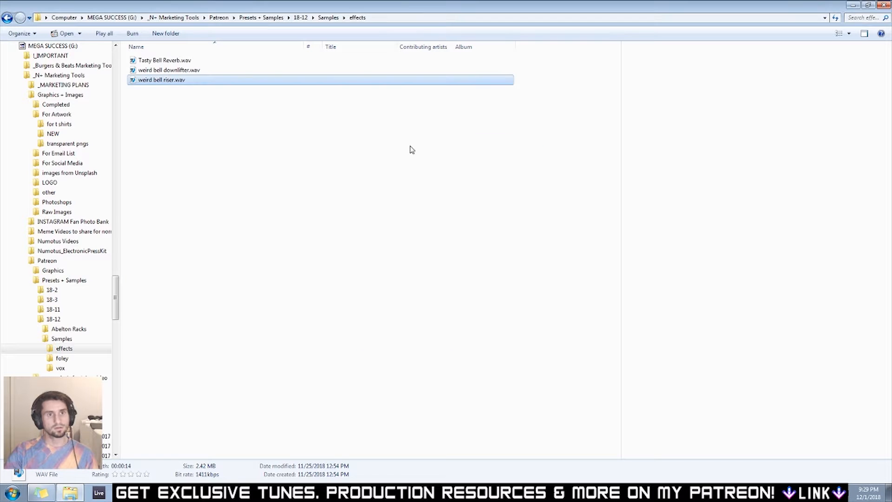
left_click(7, 19)
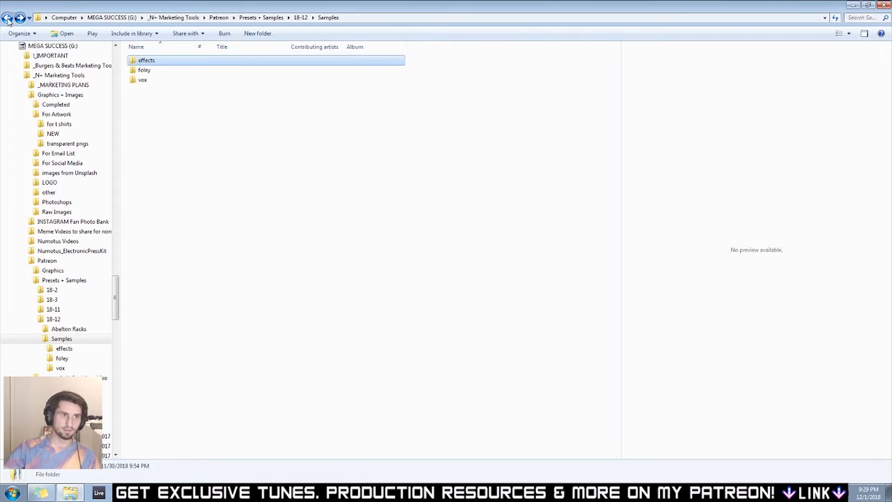
left_click(20, 18)
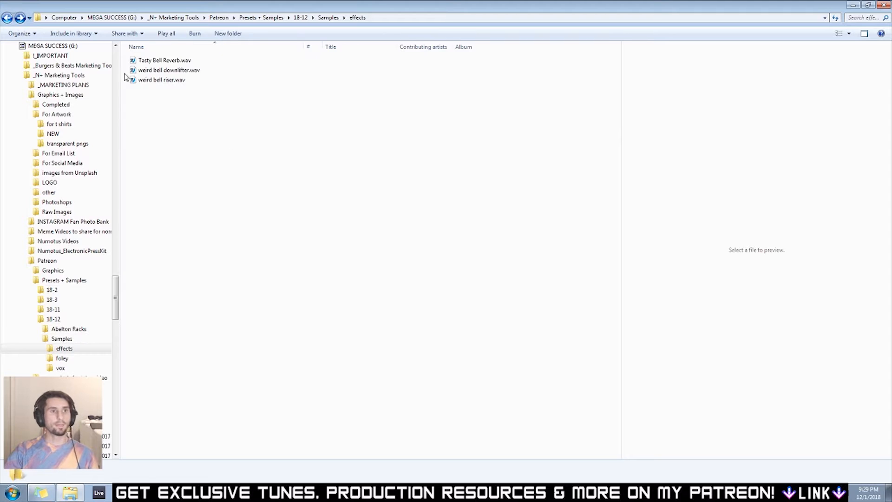
Switch back to Ableton Live, play the arrangement from bar 17 and show the Doink Notification track's device rack.
left_click(853, 5)
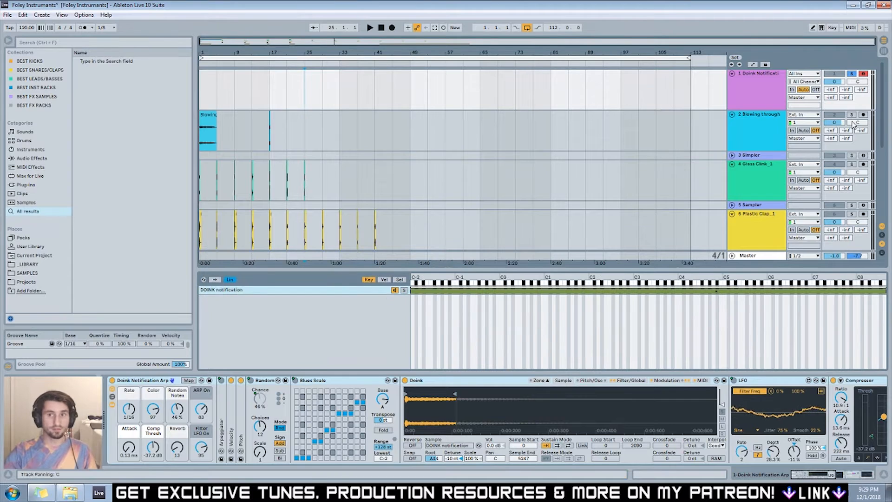
left_click(267, 63)
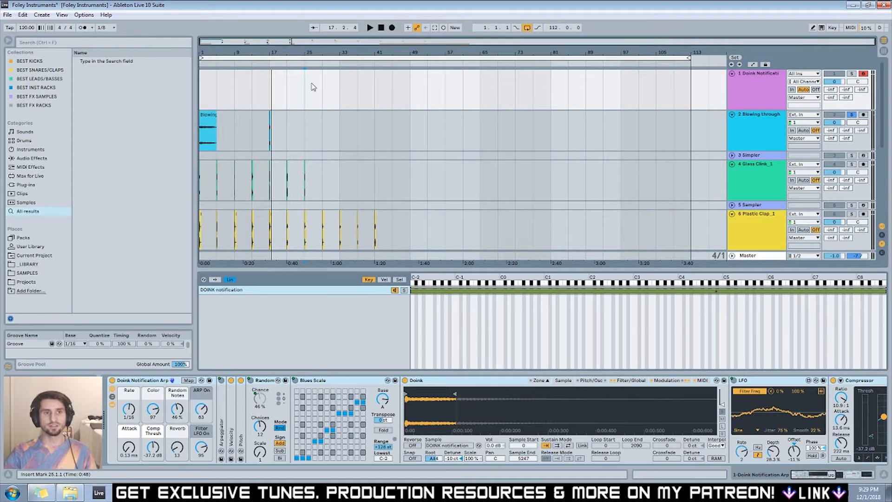
left_click(747, 85)
left_click(147, 381)
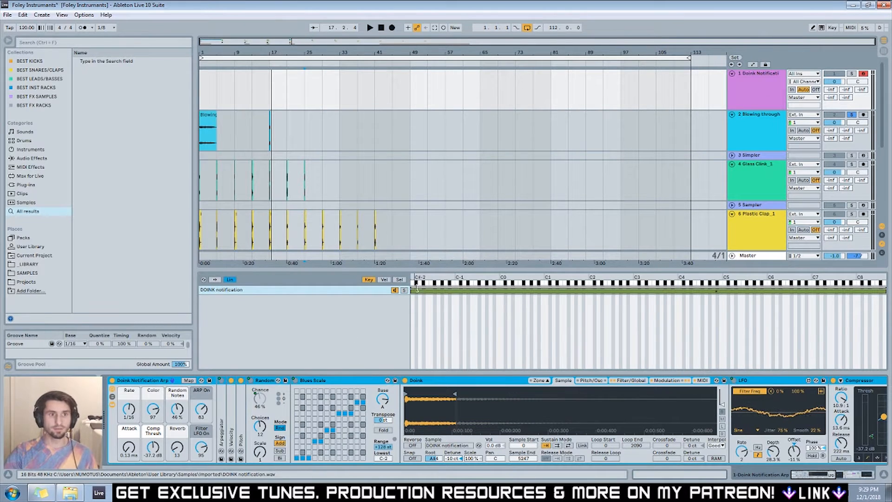
Zoom the arrangement in on the DOINK notification clip at bar 17 of the Blowing through track.
left_click(769, 131)
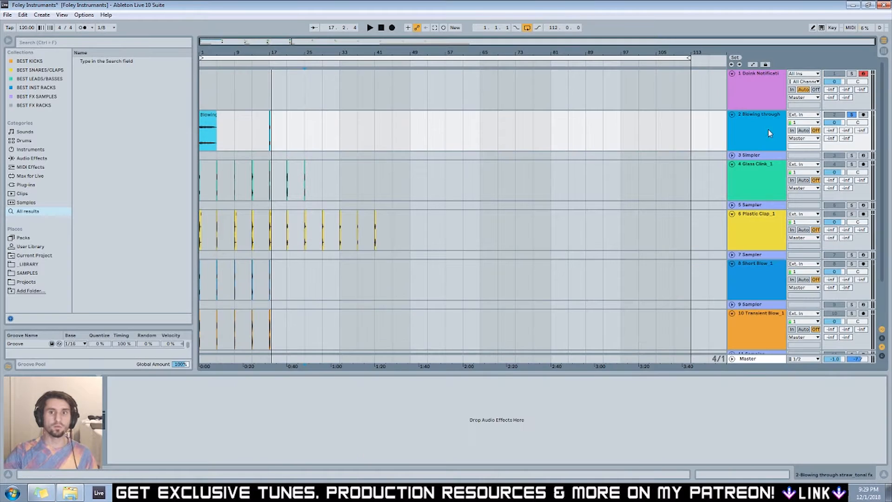
left_click(273, 128)
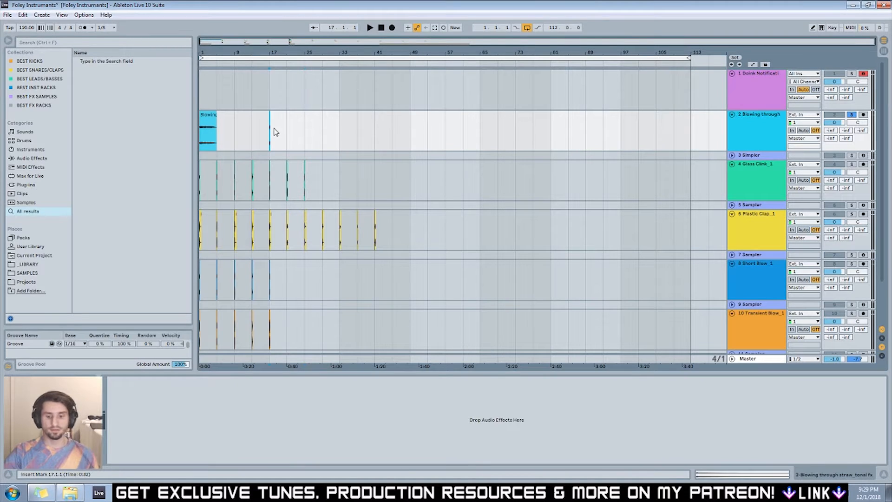
key("plus")
key("plus")
key("plus")
key("plus")
key("plus")
key("plus")
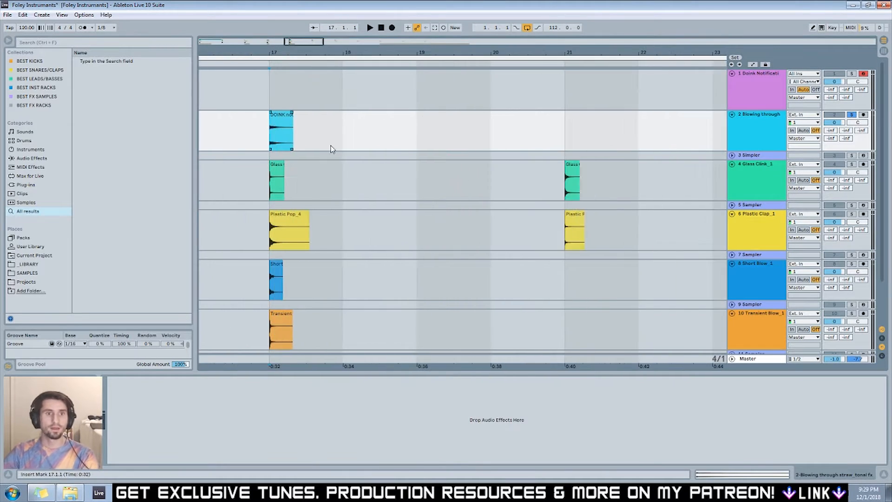
Show the Master track's spectrum analyzer and play the DOINK notification clip through it from just before bar 17.
left_click(757, 362)
double_click(191, 419)
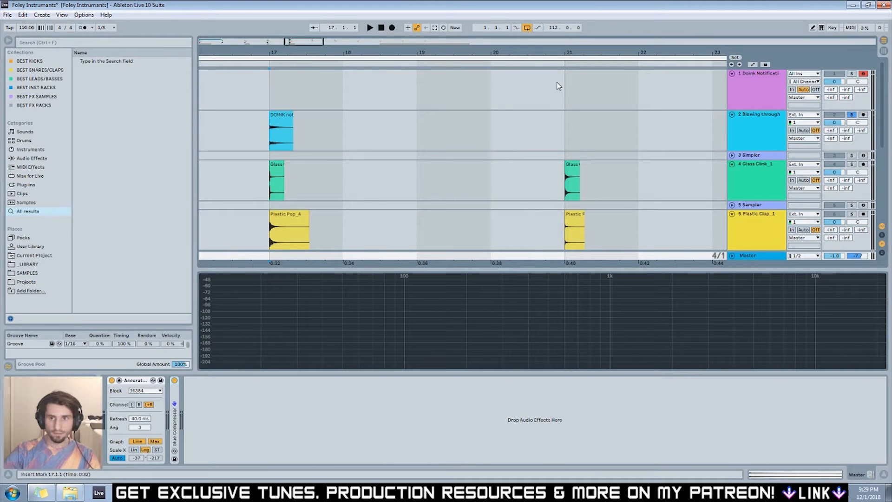
left_click(253, 64)
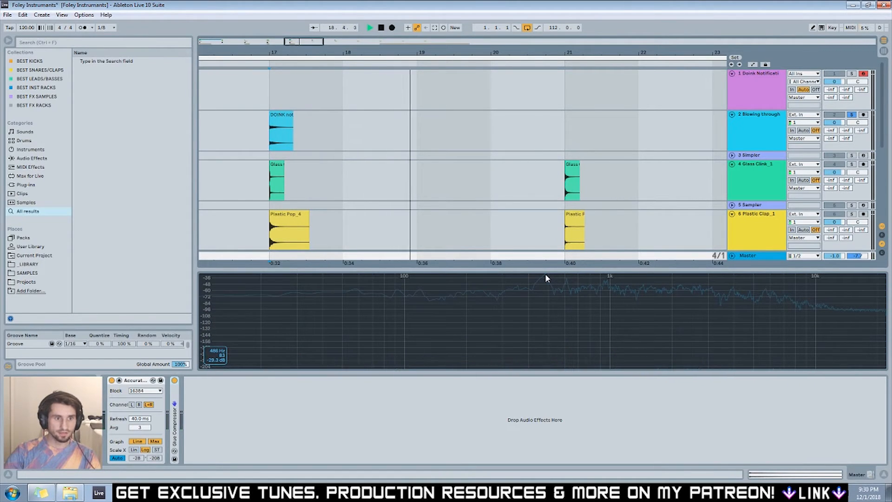
Examine the root key and detune settings in the Doink Notification track's Sampler.
left_click(773, 118)
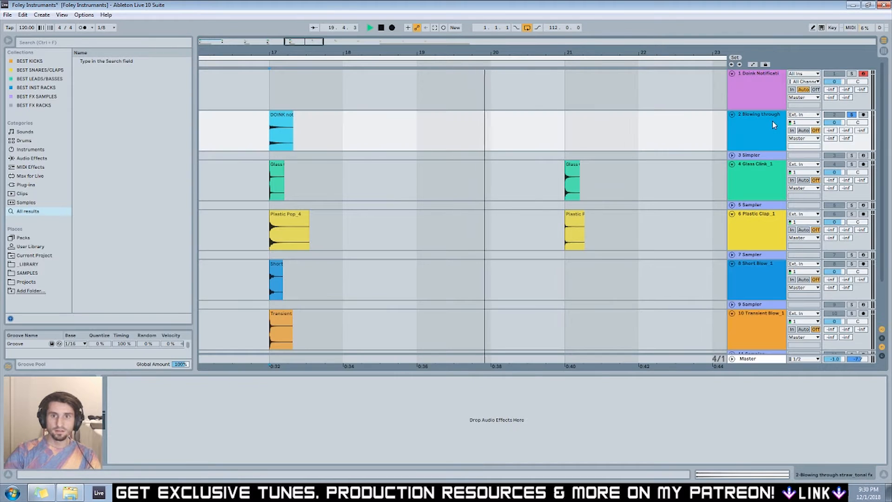
left_click(738, 94)
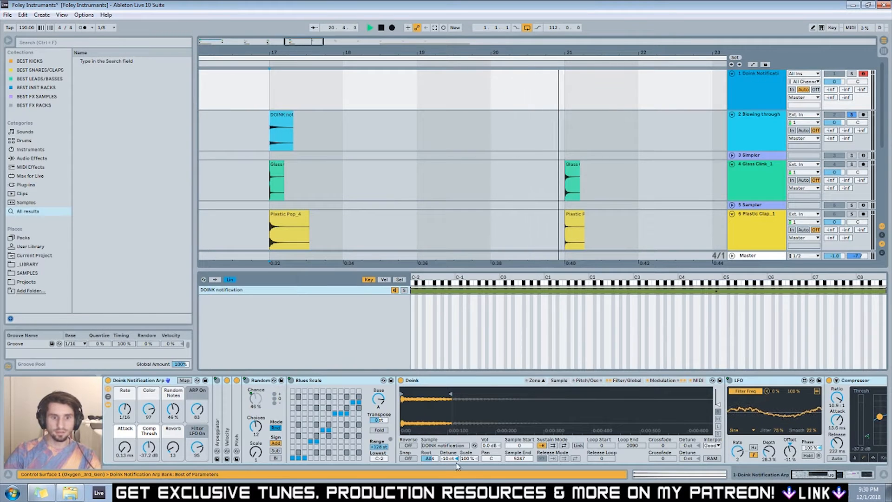
left_click(741, 130)
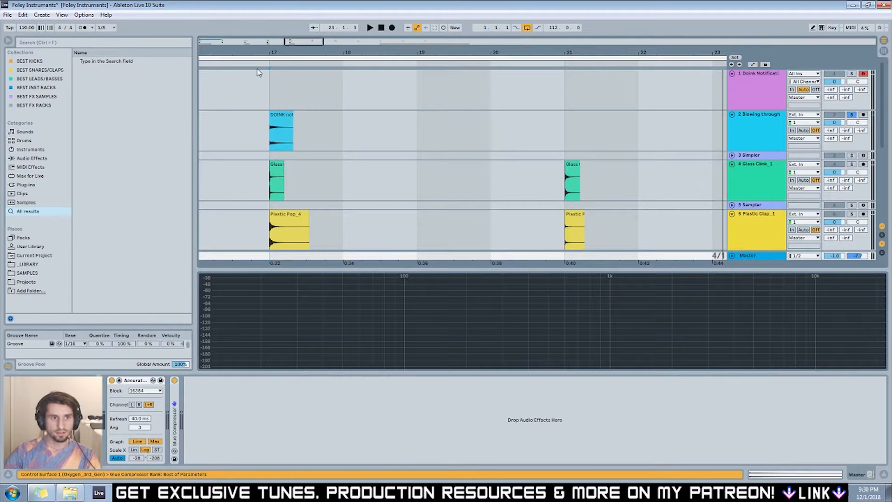
Replay the DOINK notification clip from just before bar 17 and examine its frequency peaks in the Master spectrum analyzer.
left_click(253, 59)
left_click(251, 64)
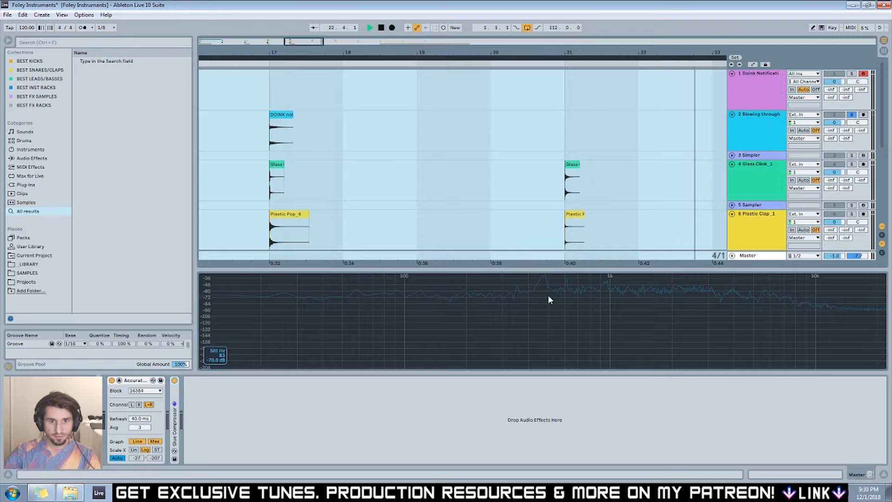
left_click(253, 64)
left_click(253, 64)
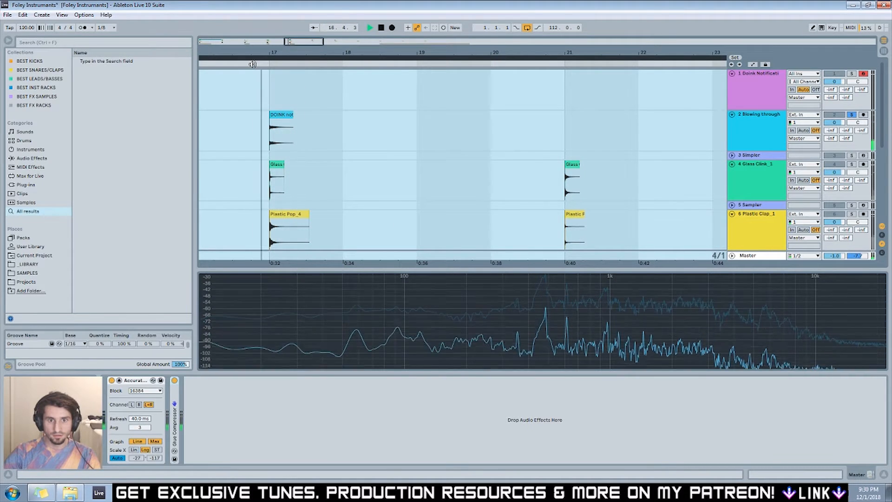
key("space")
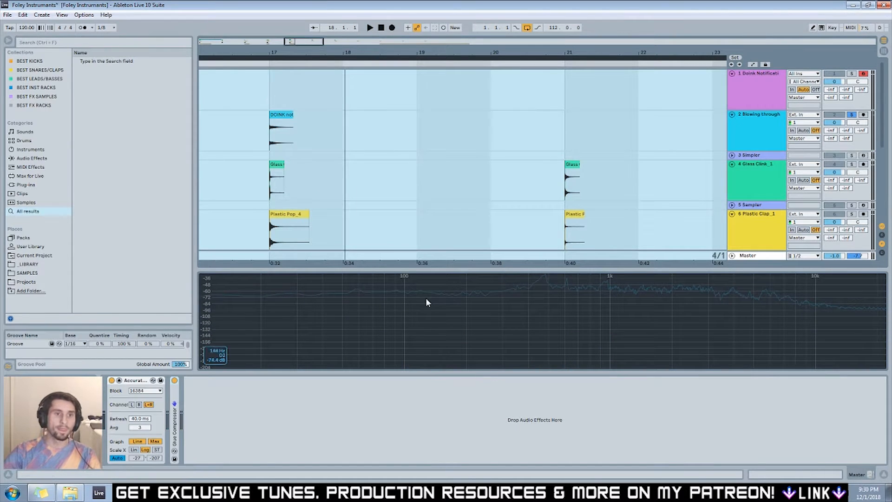
Open the Doink Notification track's device rack and inspect its Velocity and Pitch MIDI effects, folding both away when done.
left_click(749, 90)
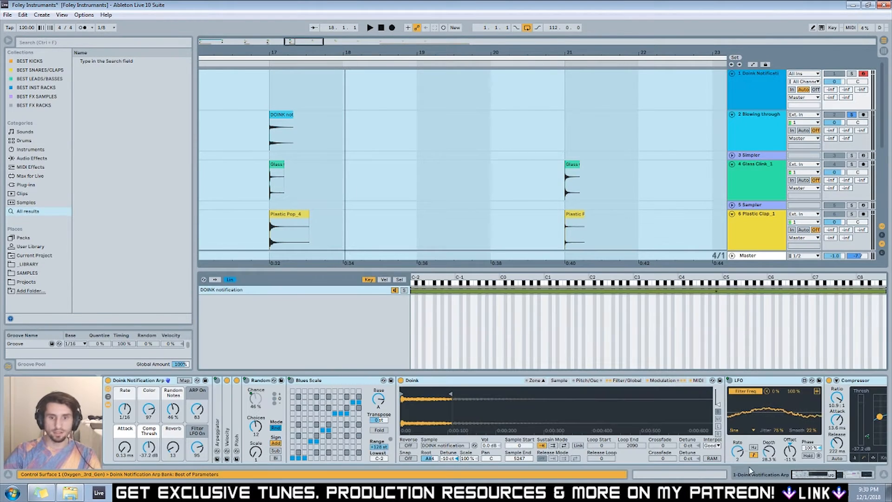
left_click(230, 444)
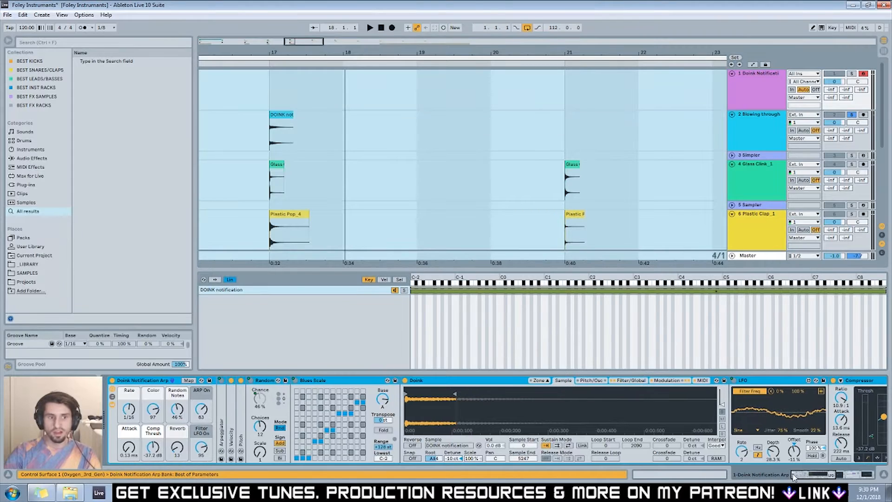
left_click(241, 424)
double_click(232, 424)
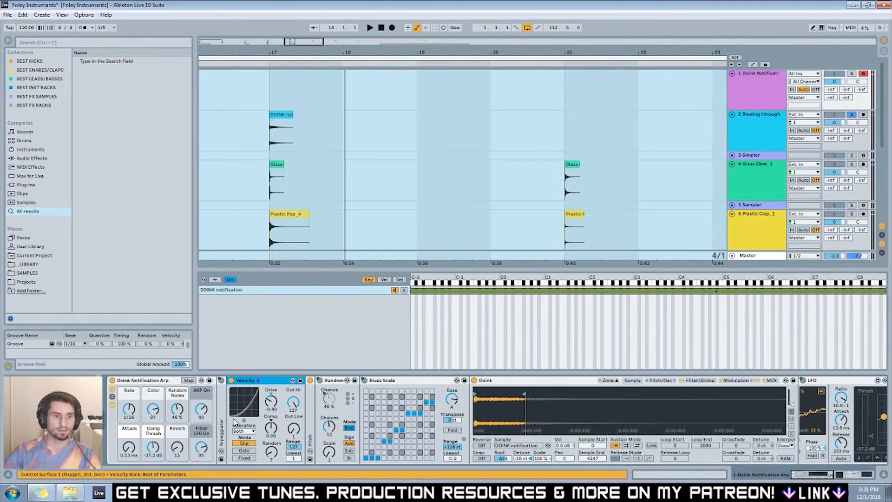
double_click(310, 413)
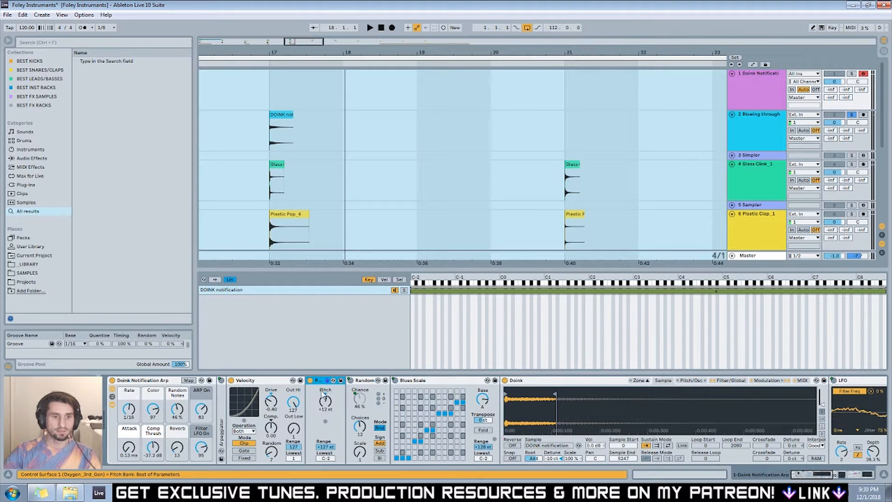
double_click(251, 382)
double_click(250, 381)
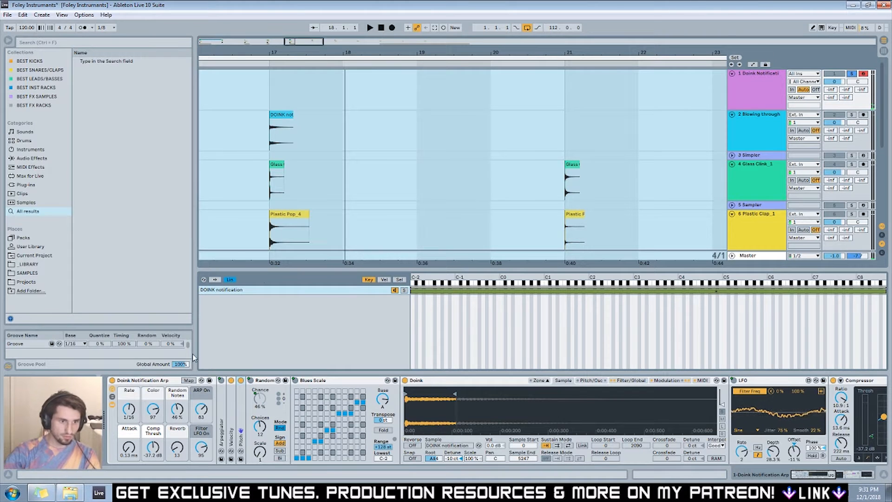
Set the Doink Notification Arp rack's Random Notes macro to 61 %, ARP On to 34 and Filter LFO On to 102.
mouse_move(180, 413)
left_mouse_down()
mouse_move(183, 394)
mouse_move(184, 417)
left_mouse_up()
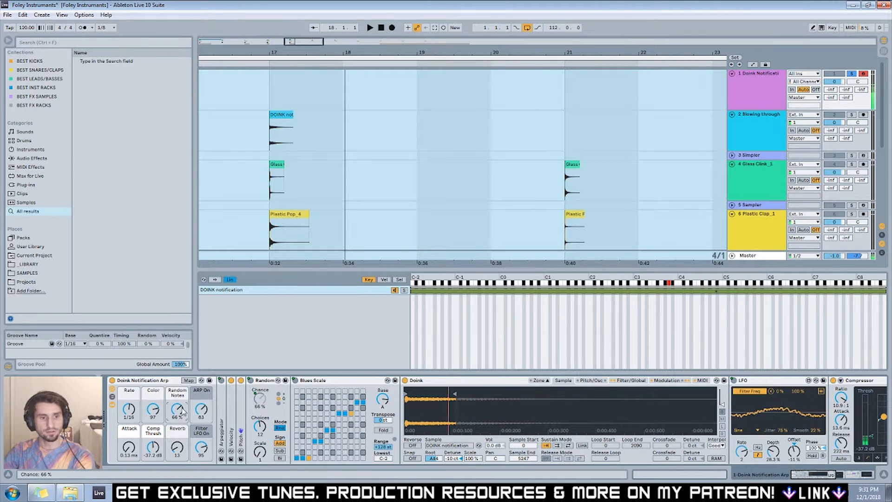
left_click_drag(183, 417, 181, 412)
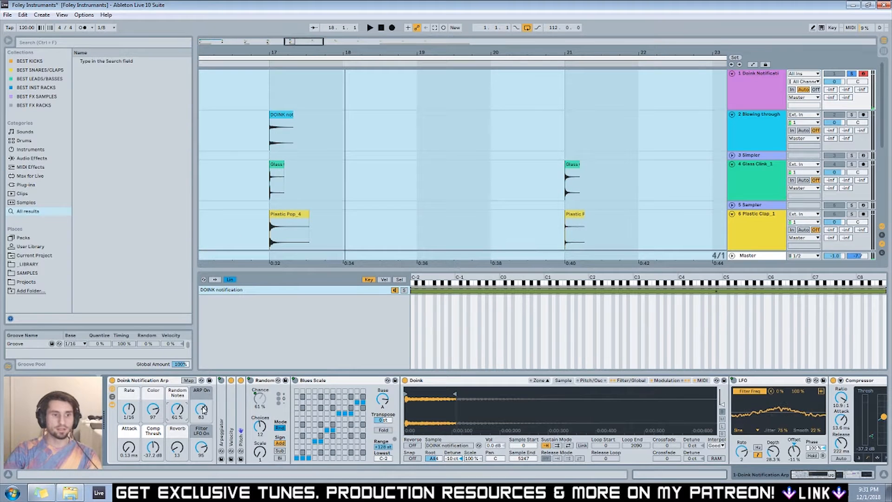
left_click_drag(203, 411, 201, 415)
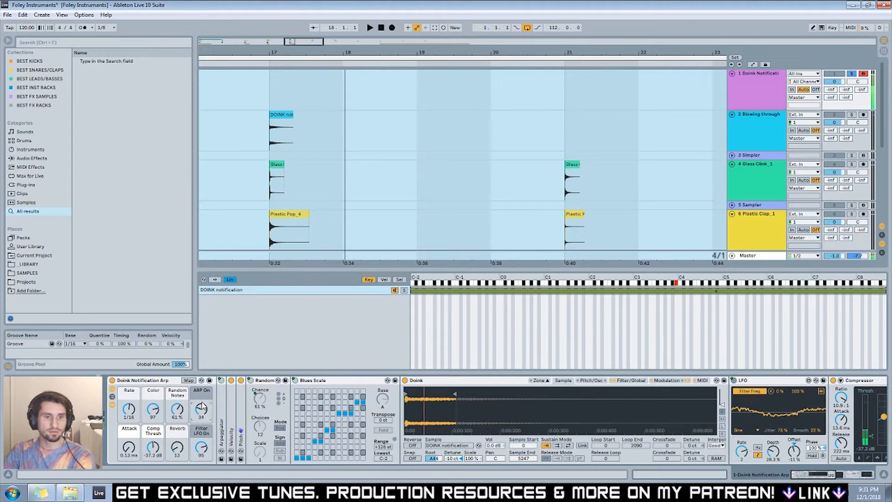
mouse_move(201, 447)
left_mouse_down()
mouse_move(202, 464)
mouse_move(201, 438)
left_mouse_up()
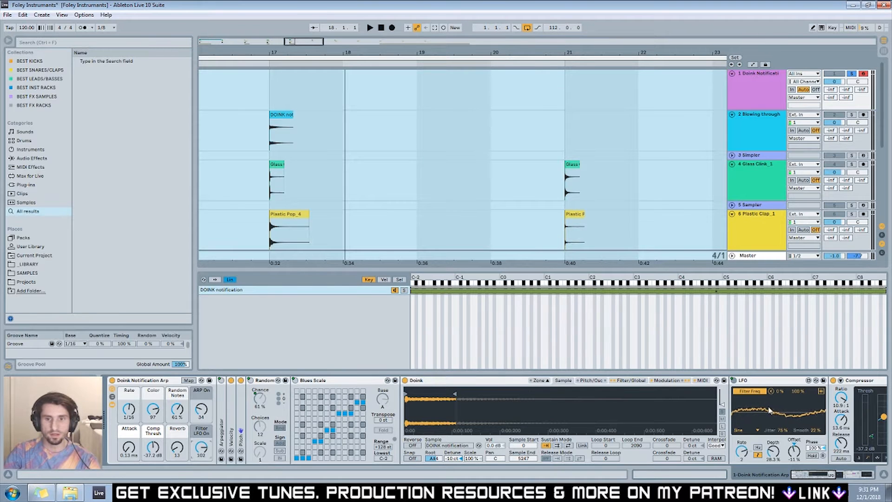
Adjust the Smooth amount of the LFO that modulates the filter frequency, and show the Doink Sampler's Filter/Global settings.
left_click(759, 382)
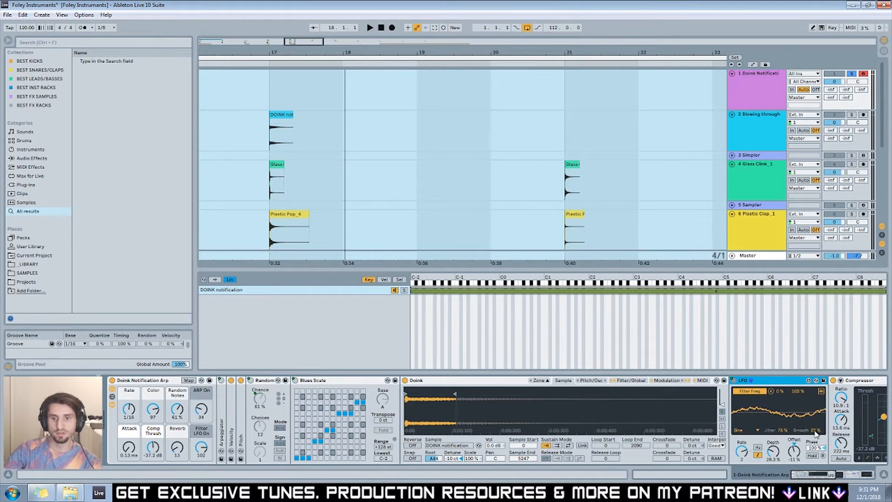
left_click_drag(813, 434, 813, 460)
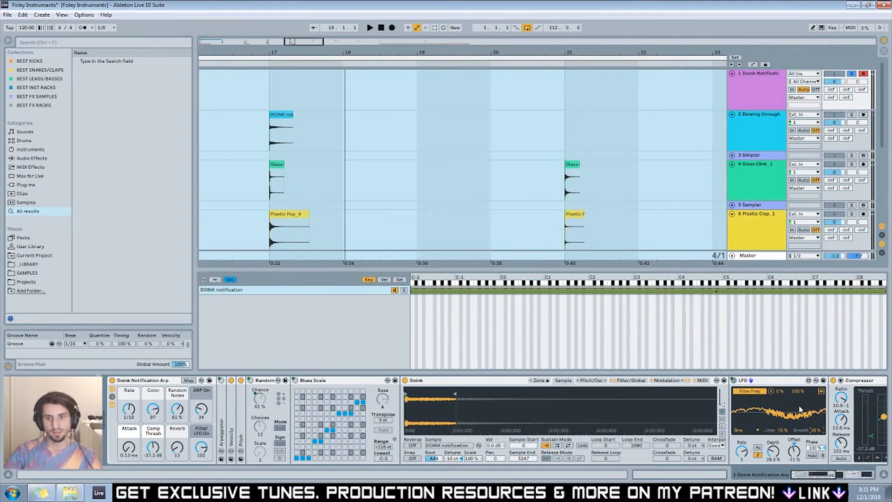
left_click_drag(813, 430, 813, 416)
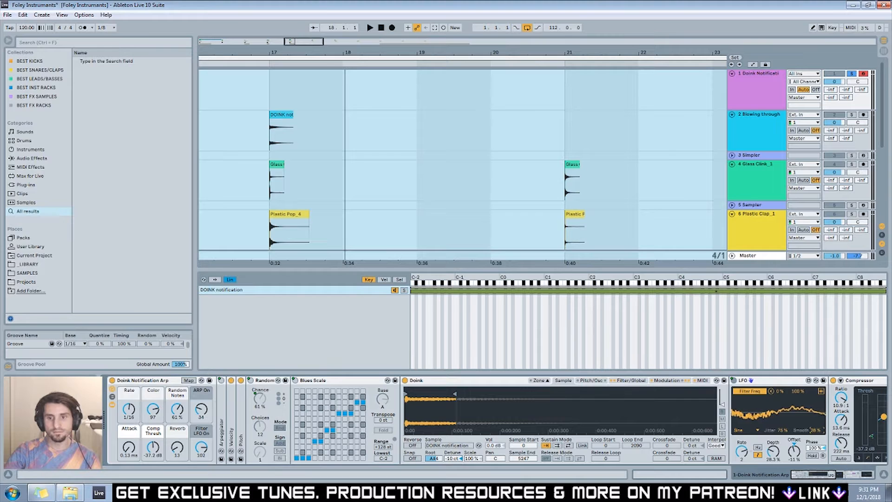
left_click(625, 380)
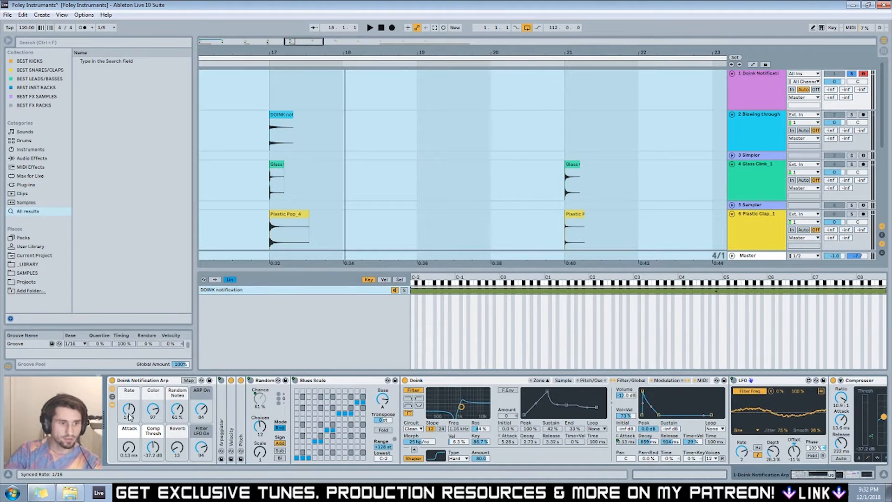
Try the rack's Rate macro at 1/16 and set Color to 89, Reverb to 19 and Attack to 0.30 ms.
left_click(129, 413)
left_click_drag(129, 413, 129, 418)
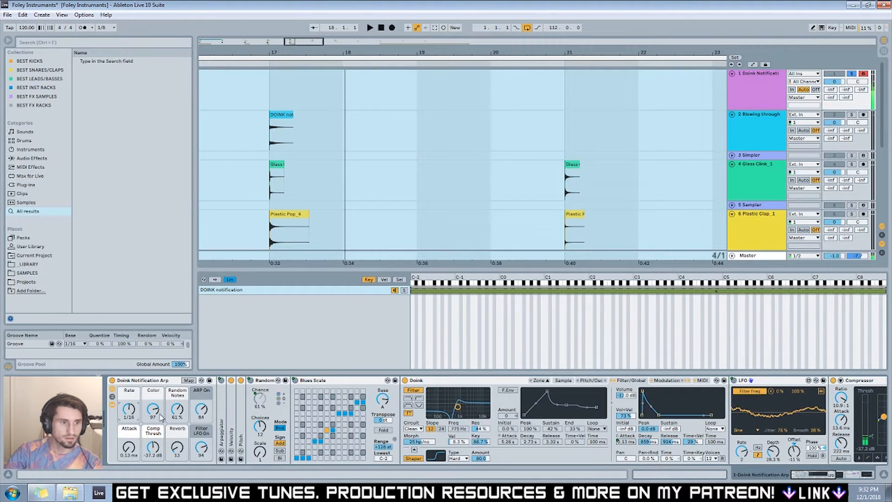
mouse_move(153, 409)
left_mouse_down()
mouse_move(153, 451)
mouse_move(153, 413)
left_mouse_up()
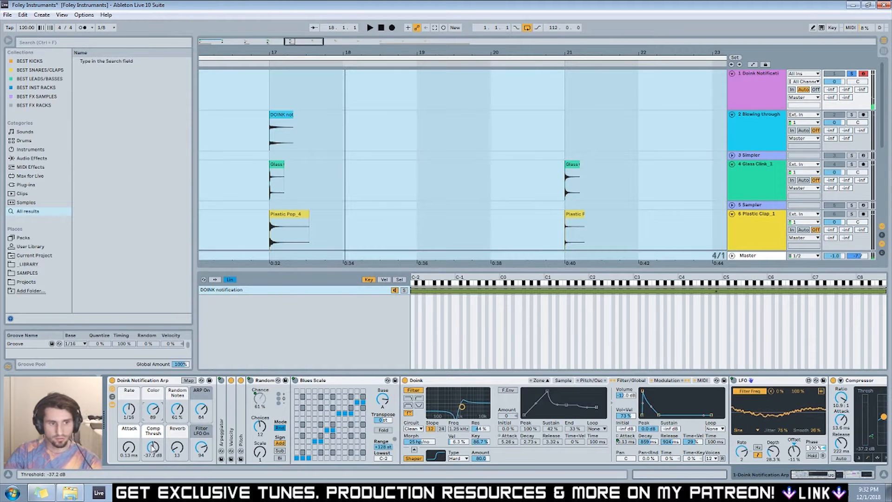
left_click_drag(177, 453, 133, 464)
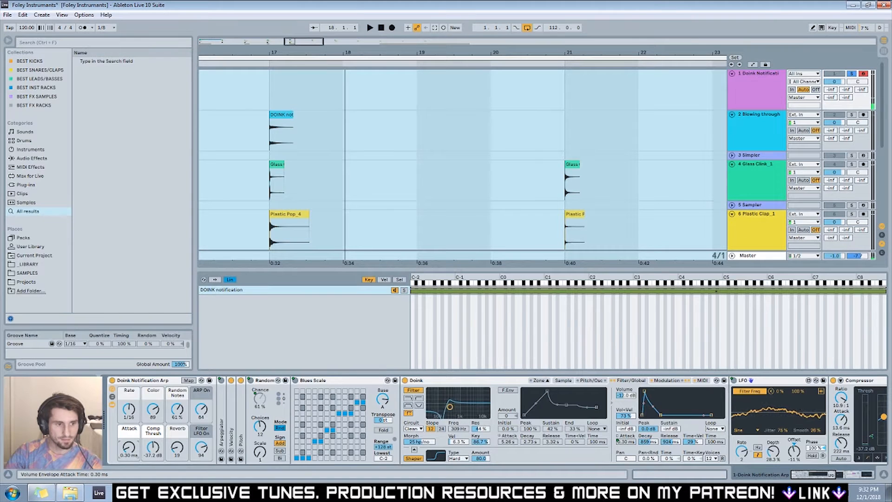
Compare the Doink sound with the chain's EQ Eight bypassed and enabled, and examine the Blues Scale device.
left_click(812, 476)
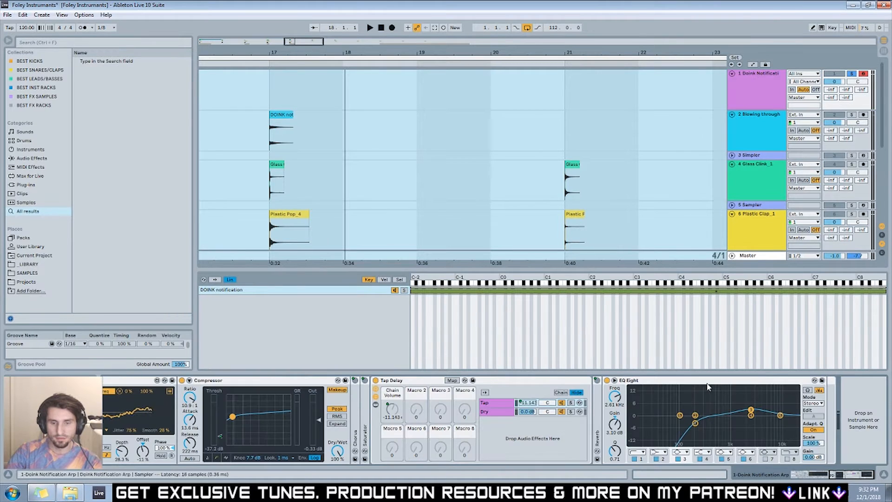
left_click(607, 380)
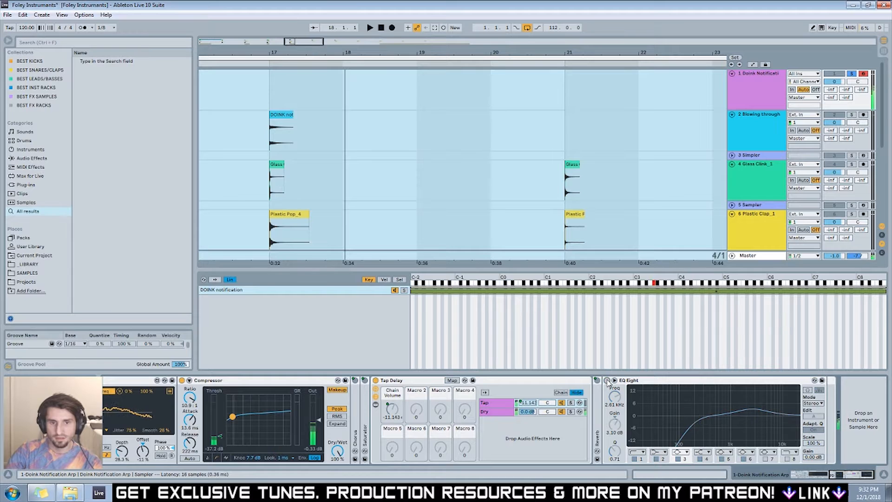
left_click(607, 381)
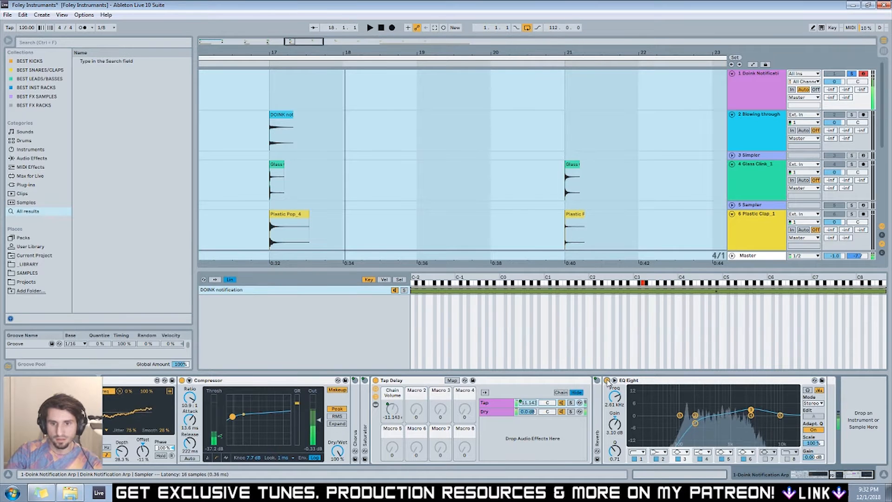
left_click_drag(842, 477, 802, 477)
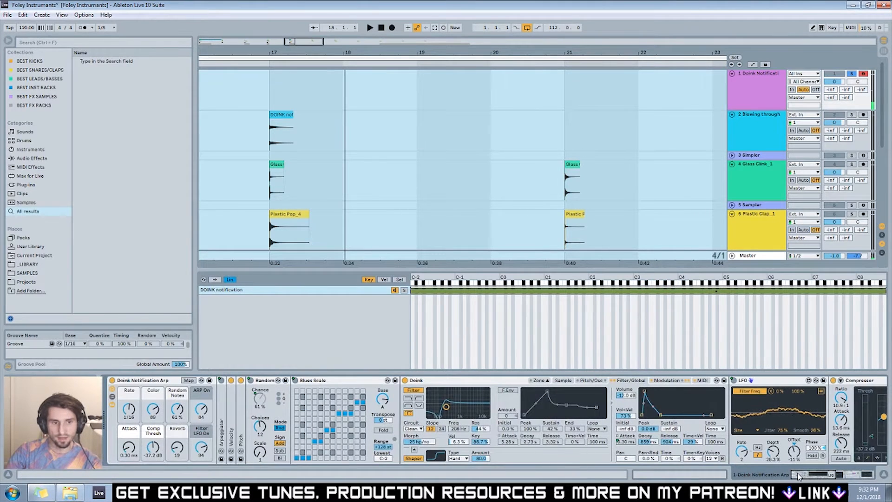
left_click(338, 382)
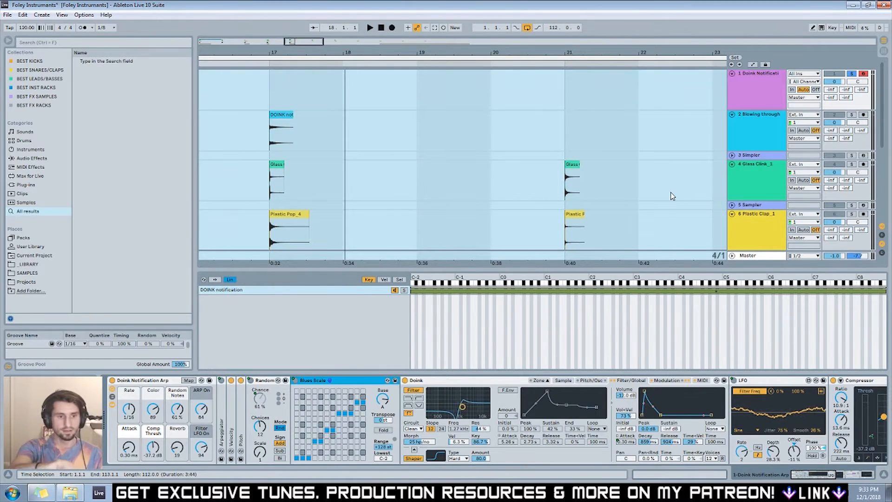
left_click(308, 452)
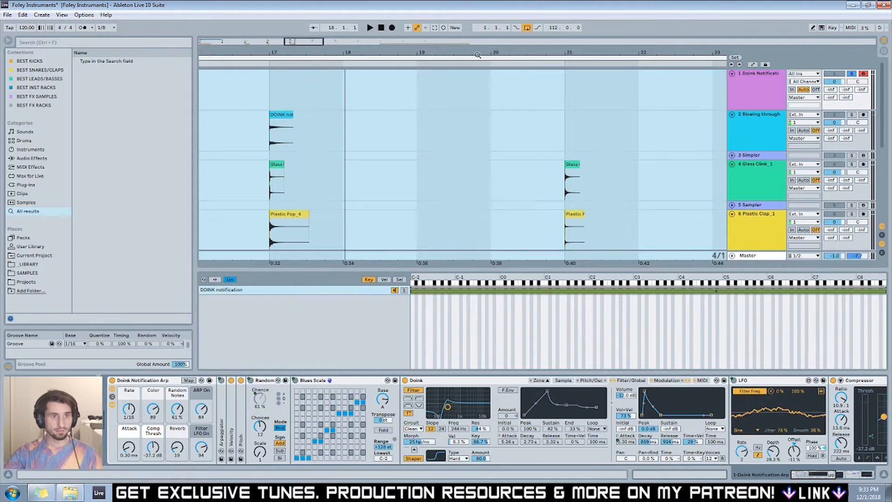
Zoom the arrangement out to show all sample clips and play it with the Blowing through audio track soloed.
left_click_drag(314, 43, 323, 13)
left_click(351, 82)
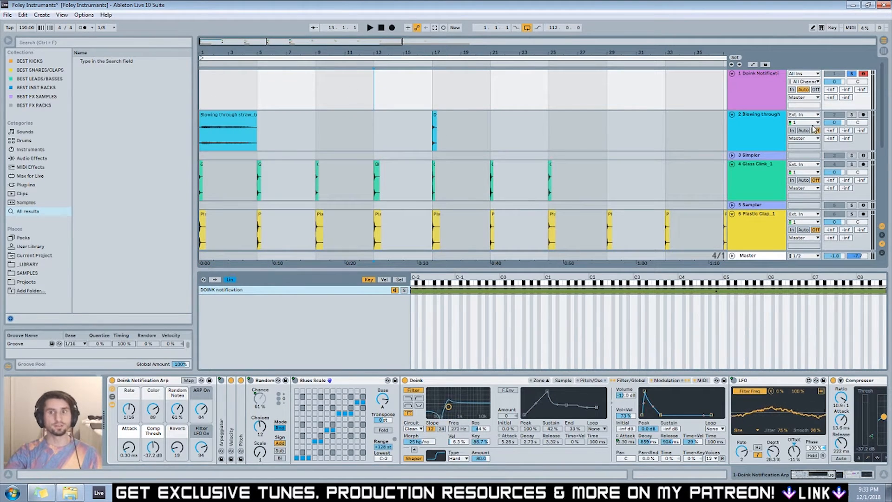
key("space")
key("space")
left_click(763, 255)
key("space")
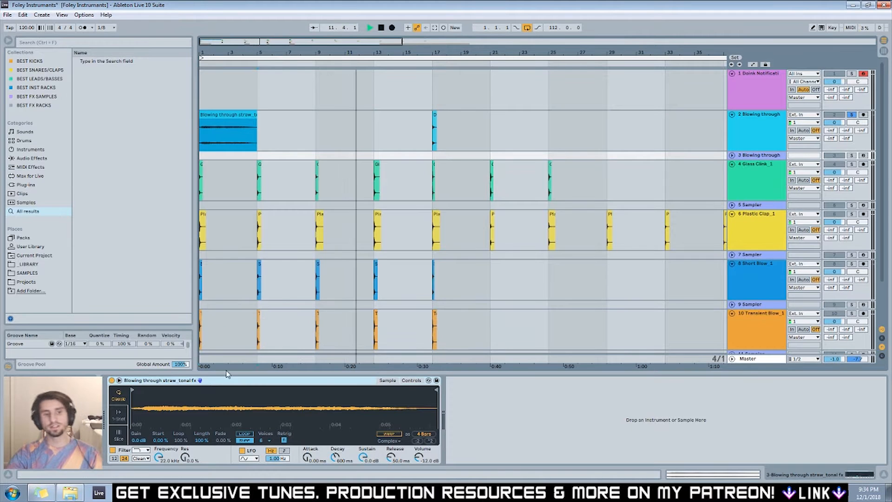
Set the Blowing through straw Simpler's sample gain to 13 dB and deactivate the DOINK clip at bar 17.
left_click_drag(138, 441, 138, 399)
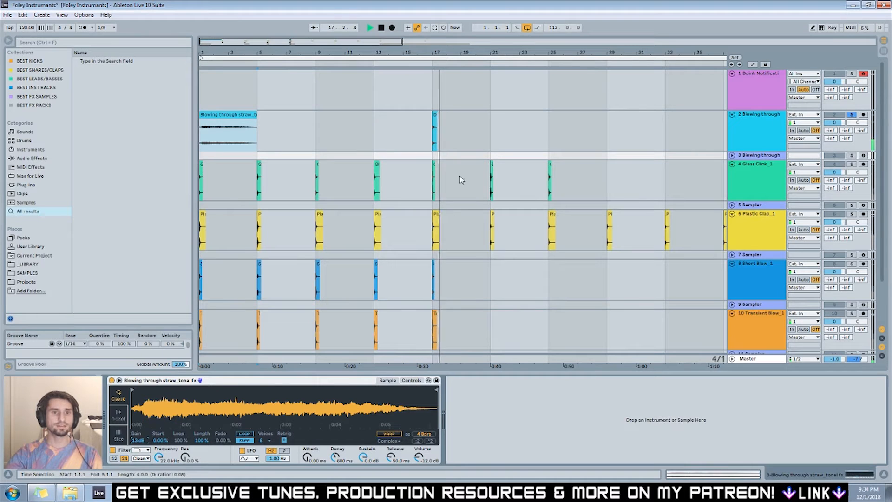
left_click(434, 125)
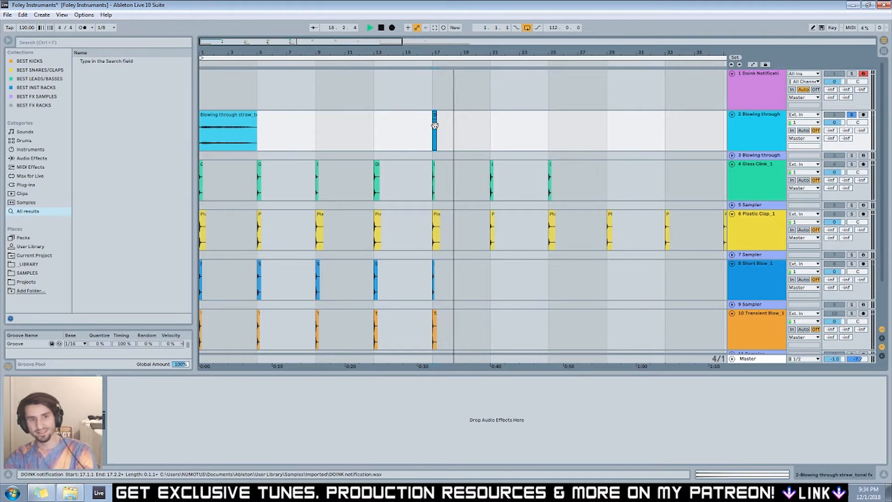
left_click(762, 138)
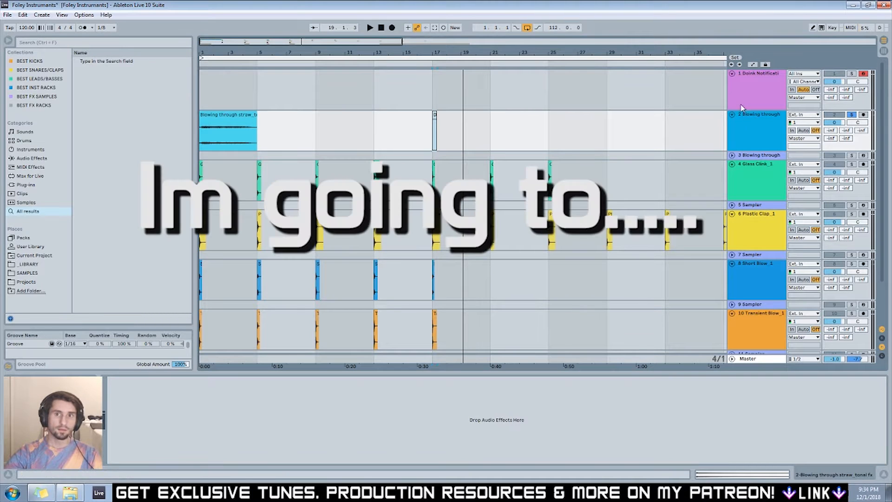
Unfold the Blowing through Simpler track, play from the start, solo it in place of the audio track above, and stop playback.
left_click(758, 158)
key("space")
left_click(732, 155)
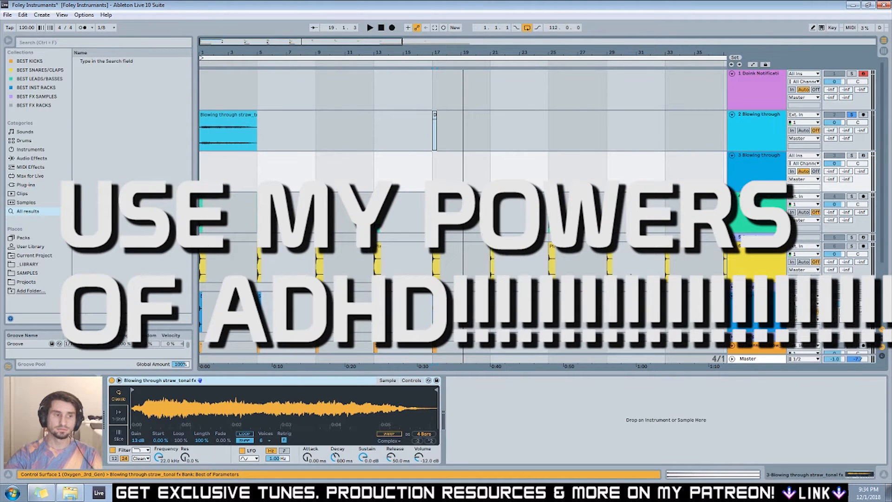
left_click(856, 116)
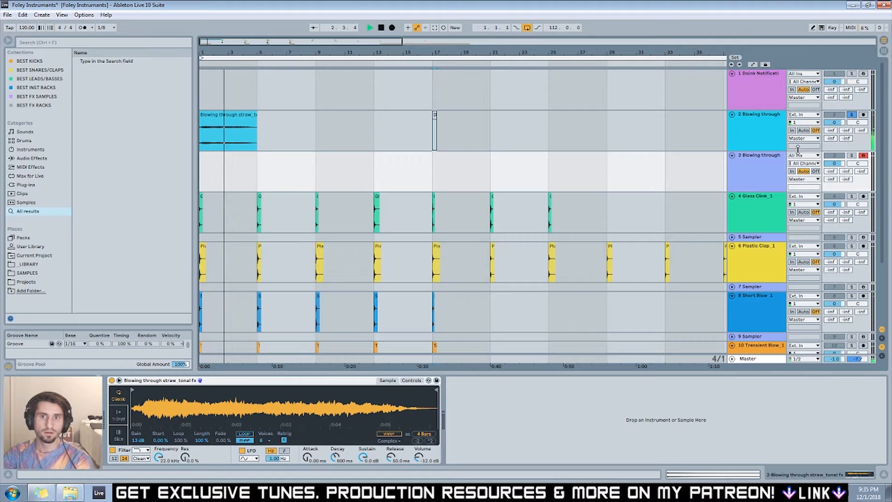
left_click(851, 156)
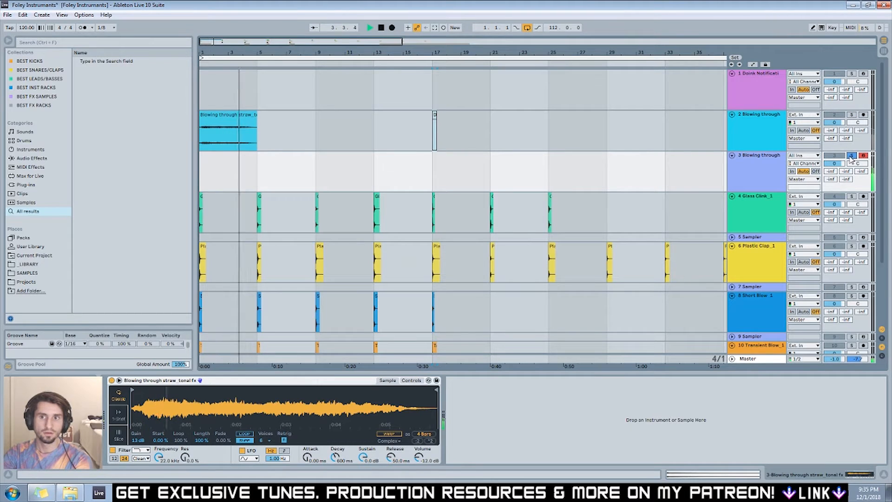
left_click(224, 388)
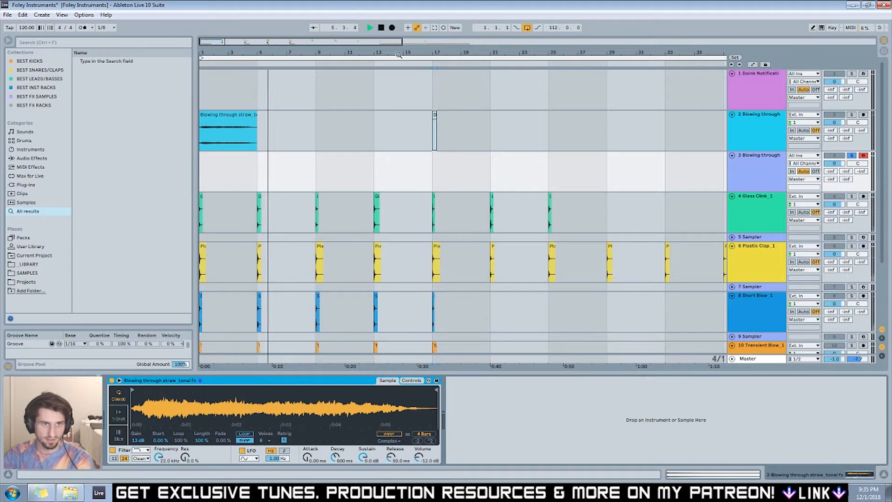
left_click(381, 28)
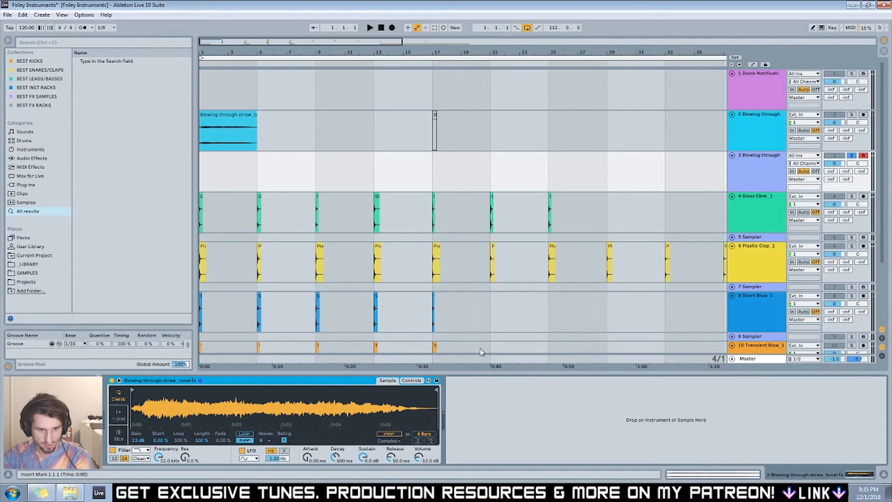
Set the straw Simpler's transpose to +5 st and compare its pitch with the soloed Blowing through audio track during playback.
left_click(410, 381)
left_click(464, 444)
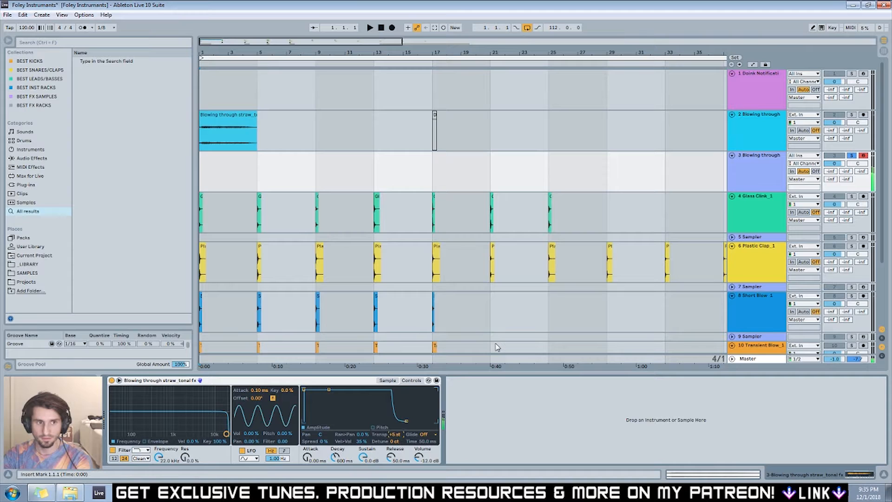
left_click(850, 115)
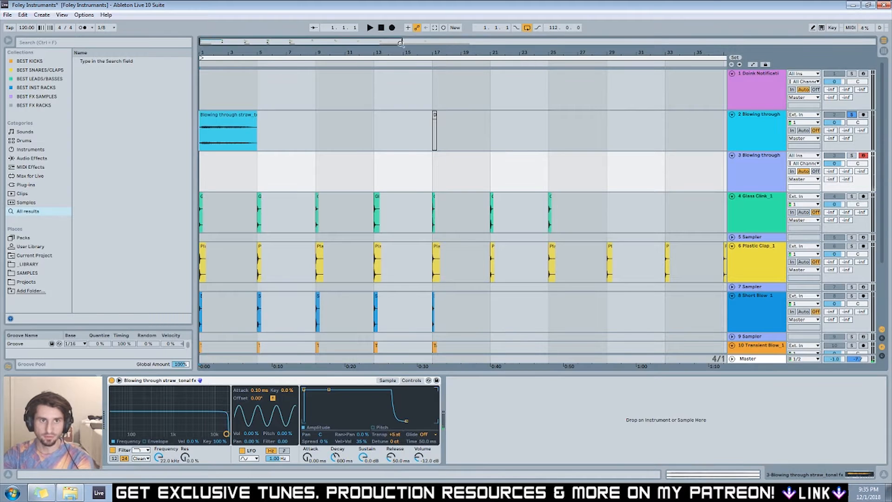
left_click(369, 28)
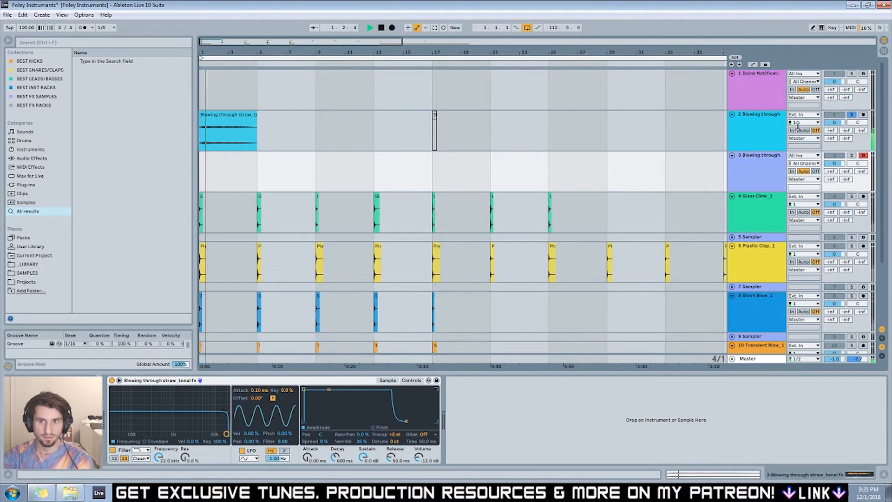
left_click(851, 156)
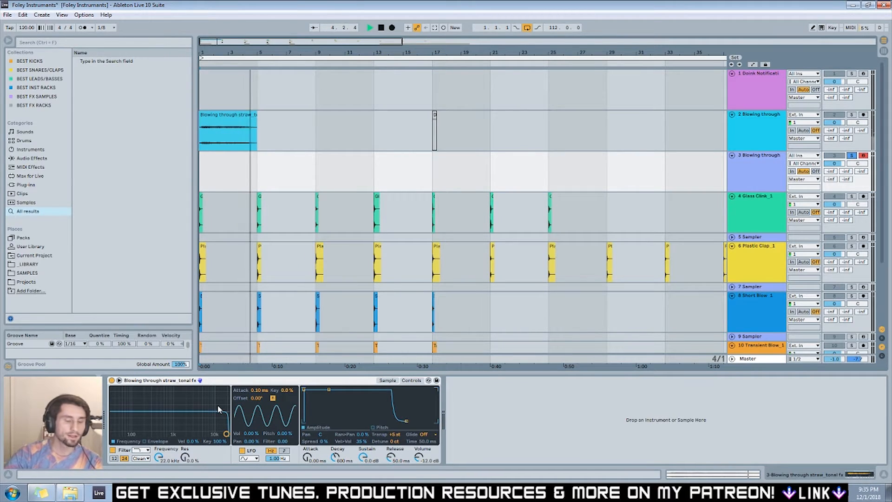
Convert the Blowing through straw Simpler to a Sampler with a trimmed sample start and set its root key to G3.
left_click(387, 380)
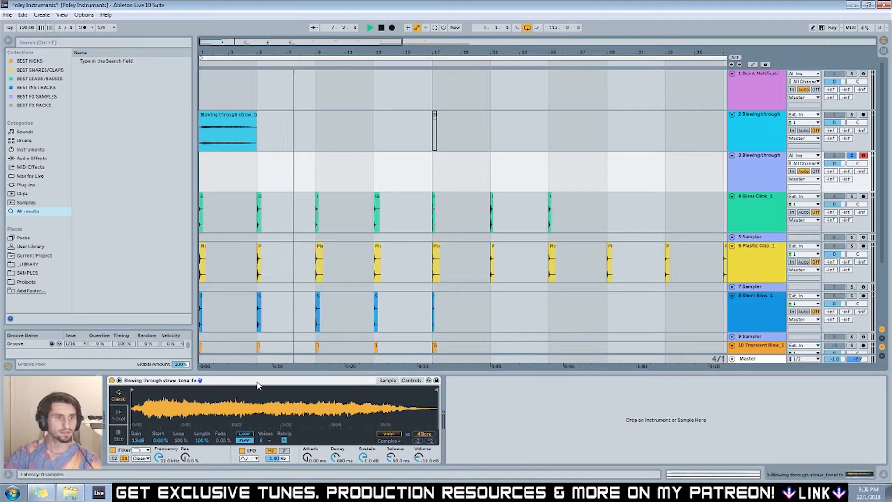
right_click(240, 380)
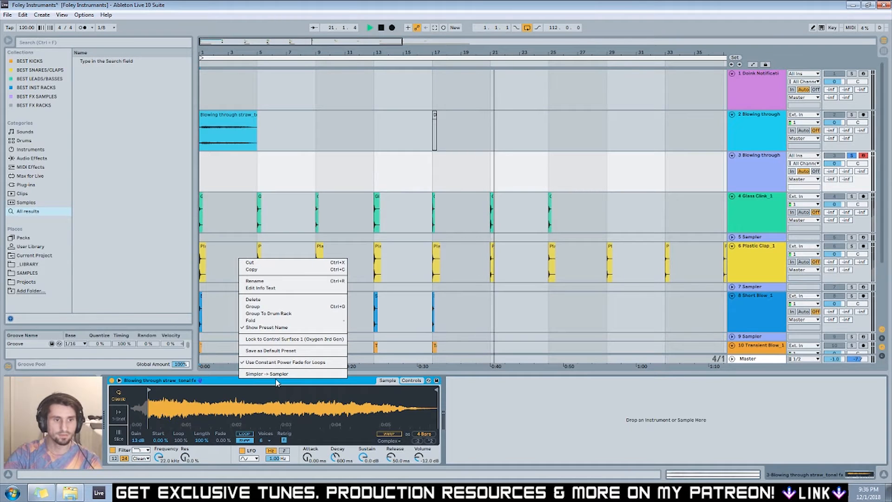
left_click(270, 374)
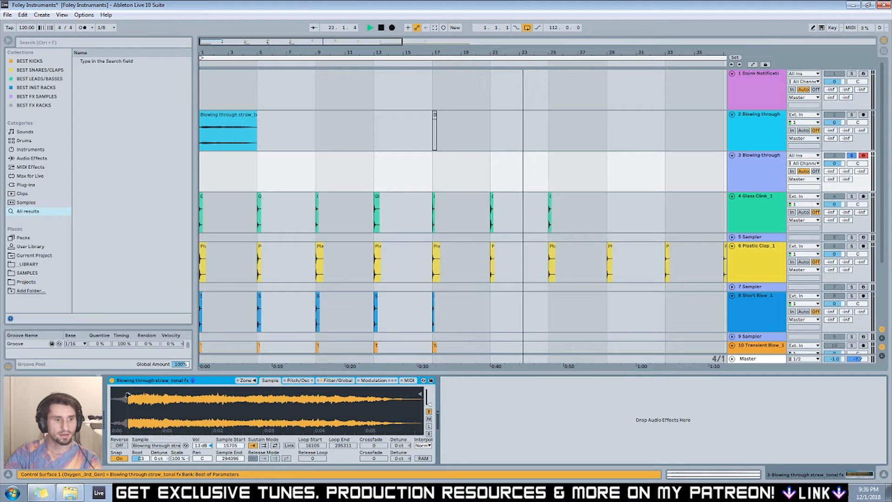
mouse_move(145, 460)
left_mouse_down()
mouse_move(145, 472)
mouse_move(146, 463)
left_mouse_up()
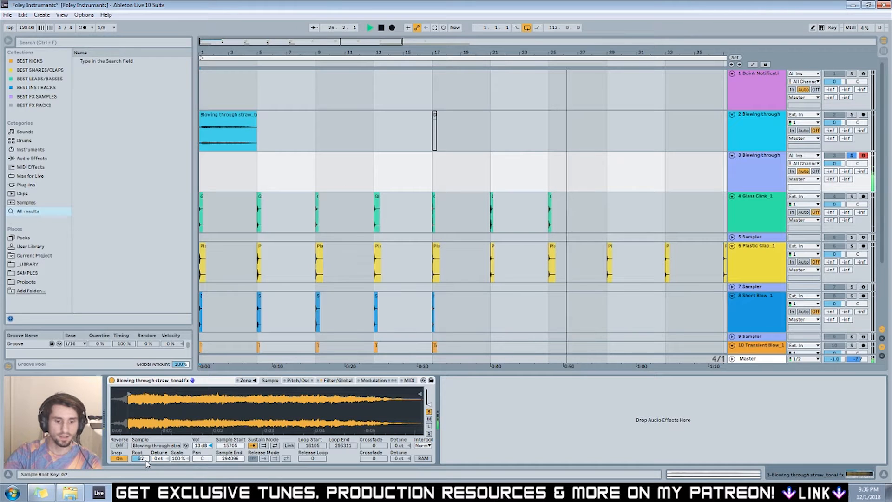
mouse_move(144, 464)
left_mouse_down()
mouse_move(143, 451)
mouse_move(138, 460)
left_mouse_up()
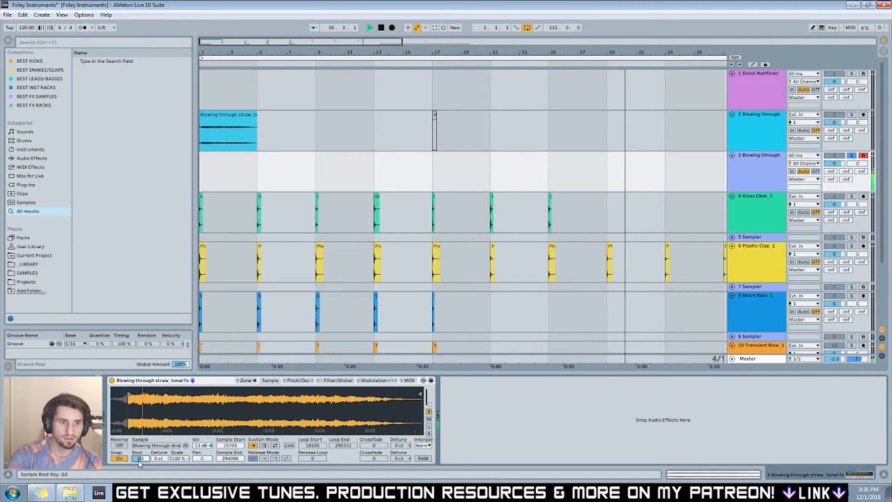
Group the straw Sampler into an Instrument Rack and unfold the rack with its chain list shown.
left_click(204, 381)
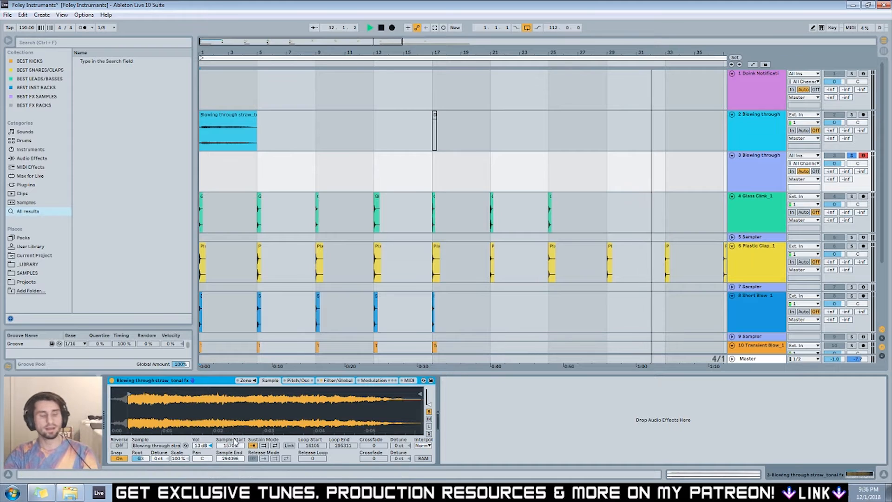
key("ctrl+g")
double_click(111, 428)
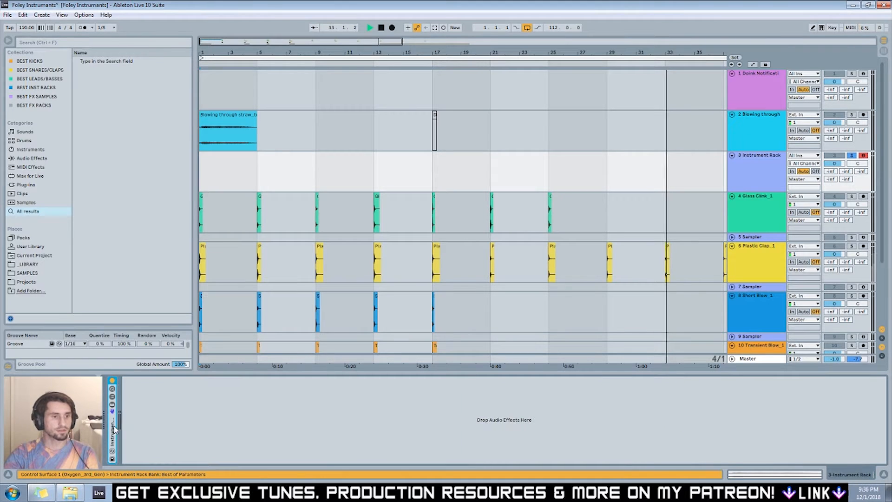
double_click(111, 427)
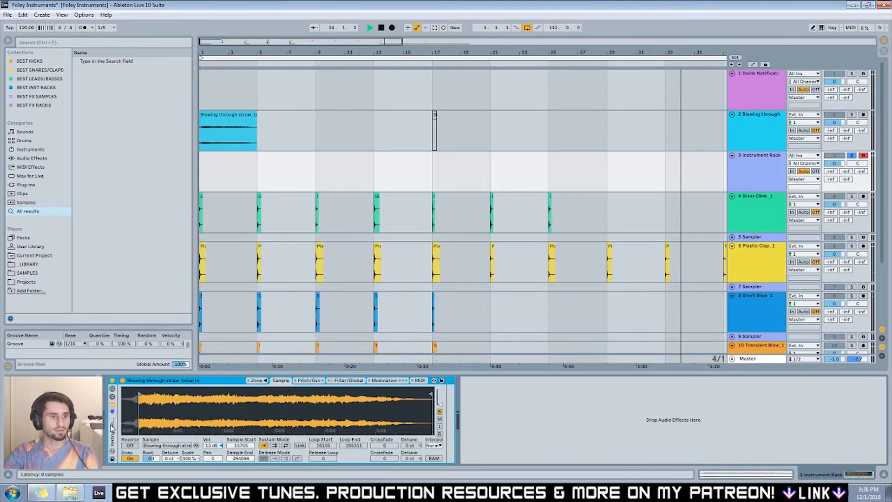
left_click(112, 398)
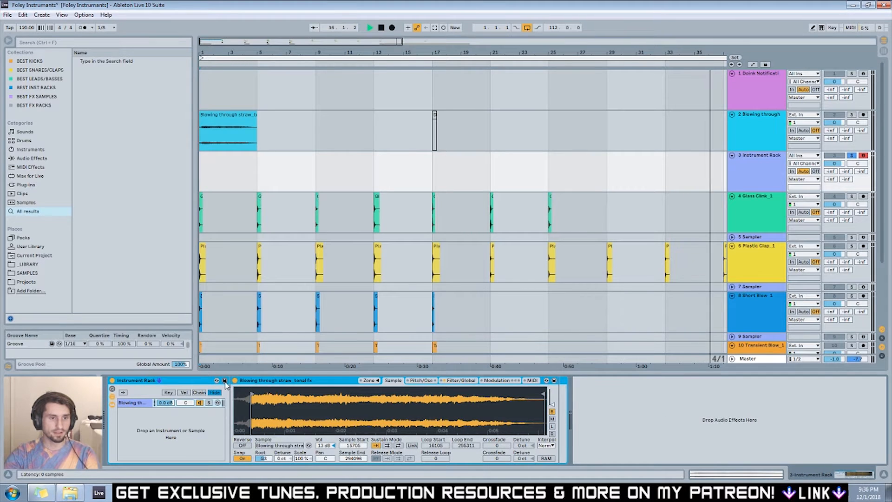
Rename the Instrument Rack as Straw Blowing Instrument.
key("ctrl+r")
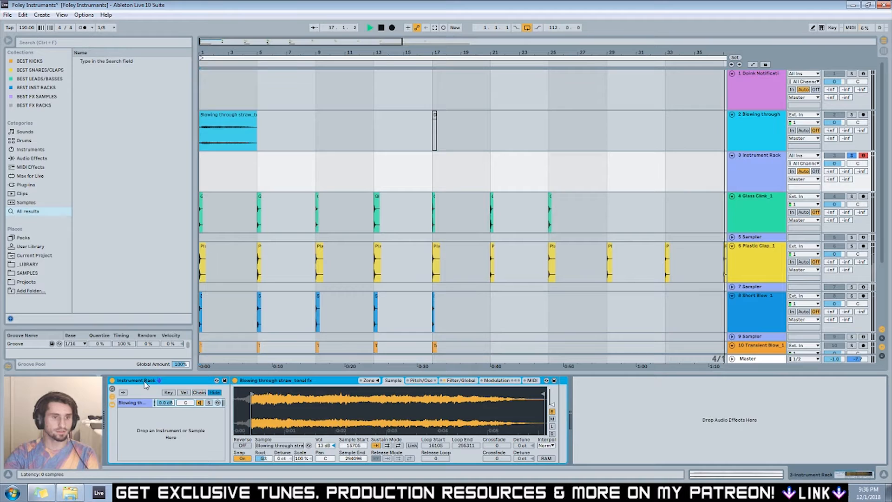
type("St")
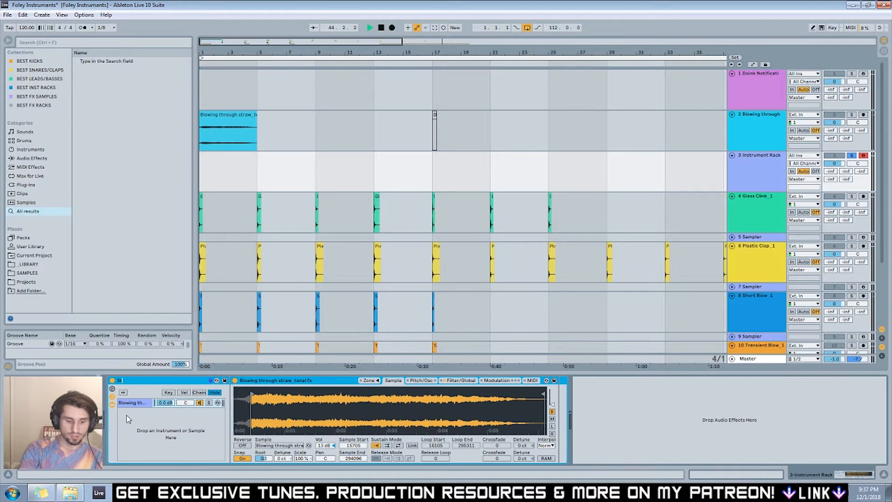
type("aaw Blowing Instrument")
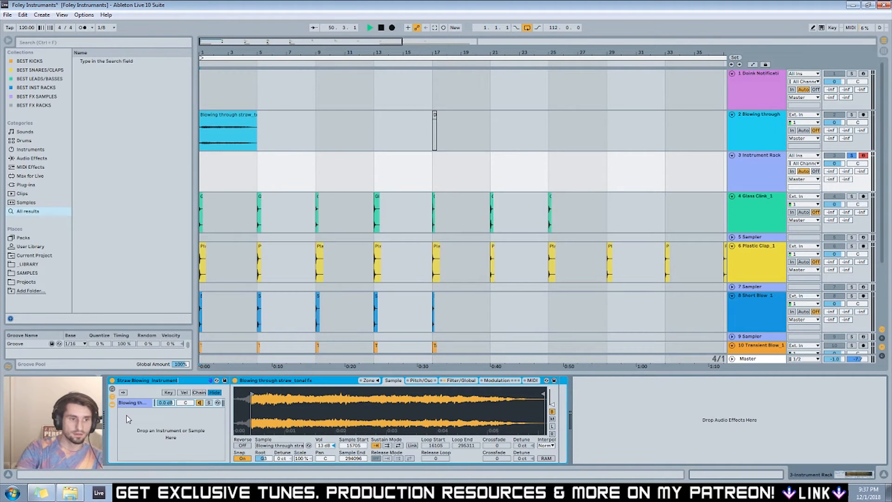
key("Return")
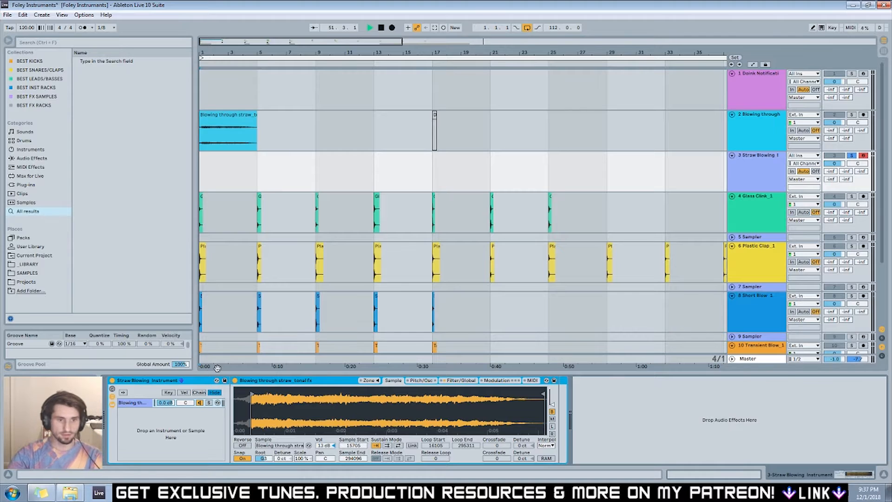
Search the browser for eq and add an EQ Eight after the Sampler in the rack's chain.
key("ctrl+f")
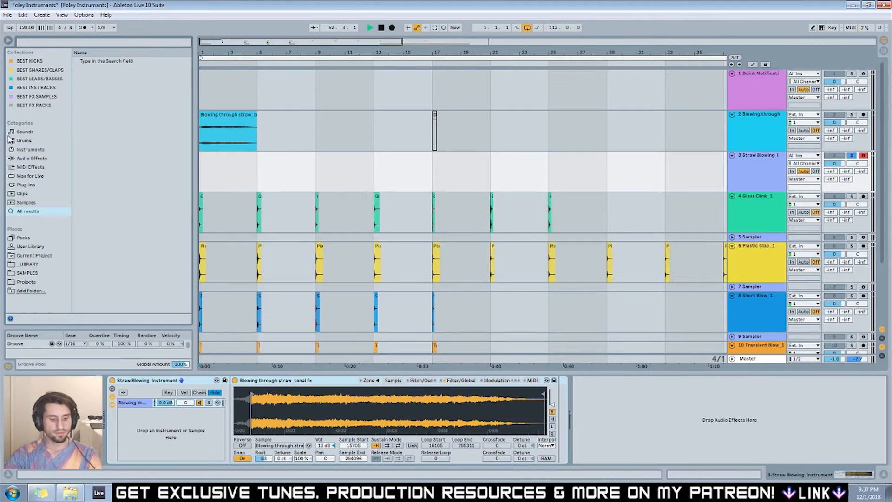
type("eq")
left_click_drag(93, 61, 558, 407)
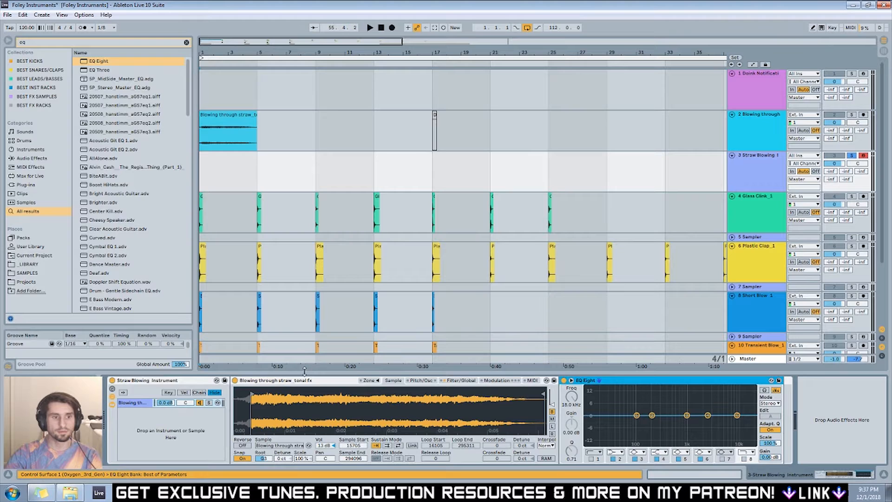
Enable EQ Eight's band 1 as a low cut at 316 Hz and band 8 as a high cut.
left_click(591, 459)
left_click_drag(624, 421, 661, 421)
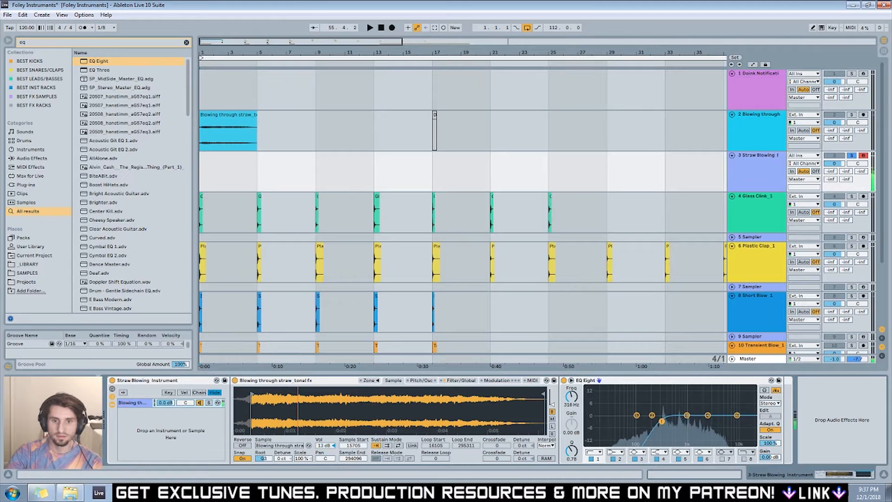
left_click(747, 460)
left_click_drag(704, 421, 730, 424)
Map EQ Eight's band 8 frequency to Macro 1 and turn the macro to 183 Hz.
right_click(571, 398)
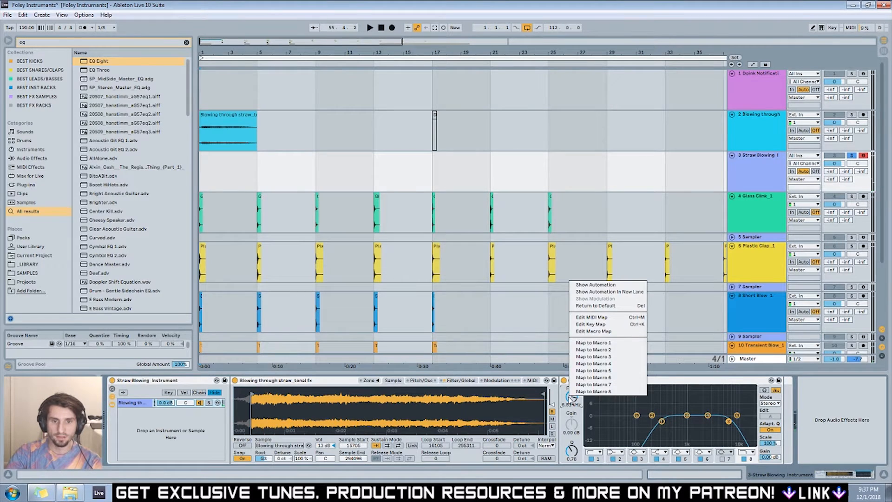
left_click(589, 346)
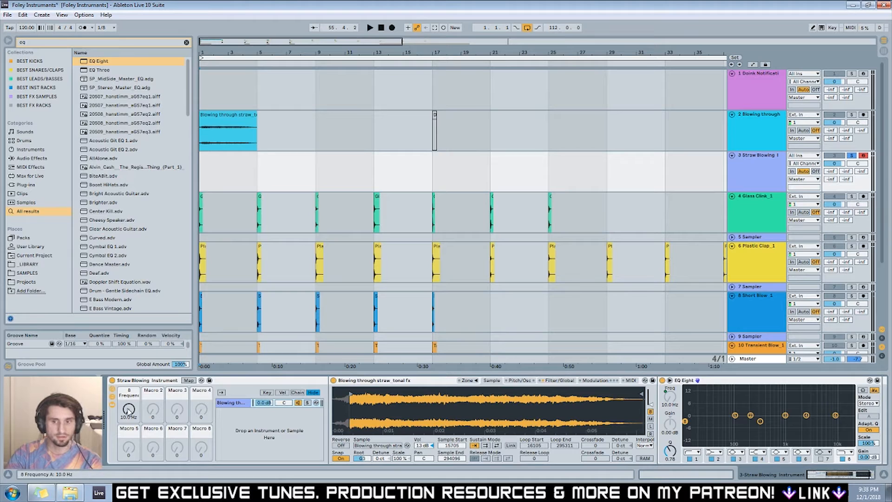
left_click_drag(129, 409, 129, 390)
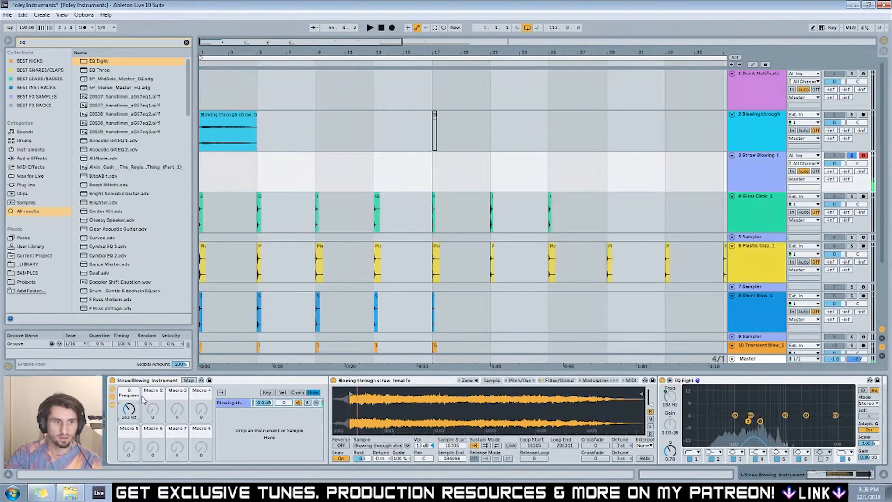
Set the frequency macro mapping's minimum to 257 Hz, leave map mode, and turn the macro to 3.56 kHz.
left_click(188, 380)
left_click(218, 61)
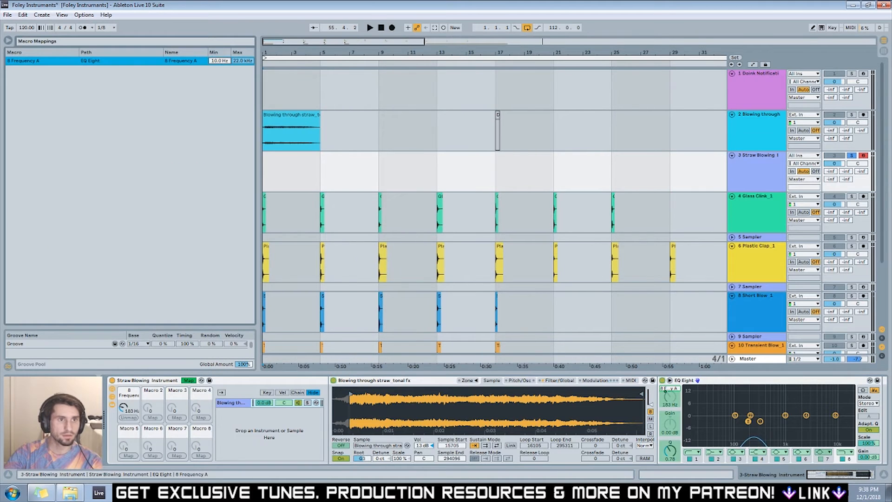
left_click_drag(134, 403, 135, 407)
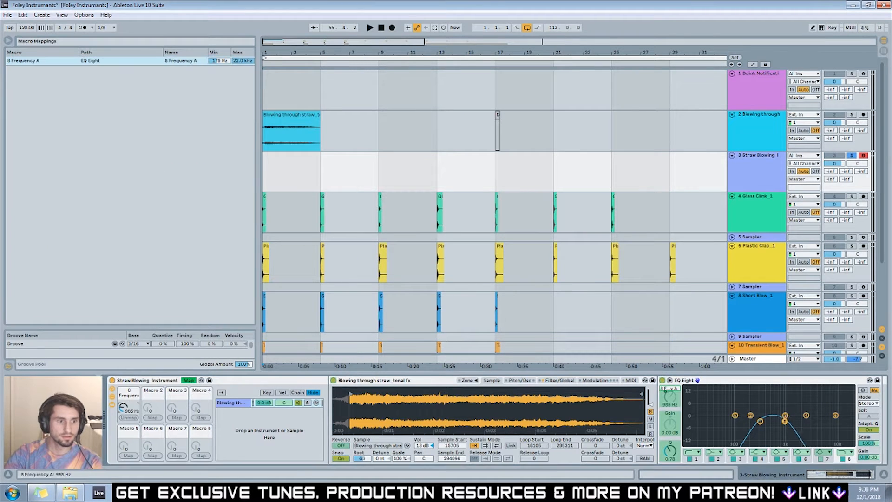
left_click(220, 60)
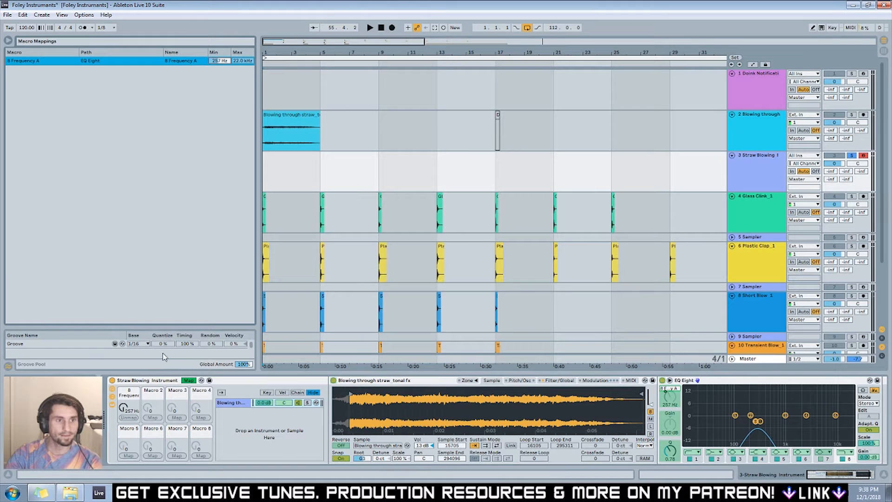
left_click(188, 381)
left_click_drag(129, 409, 129, 372)
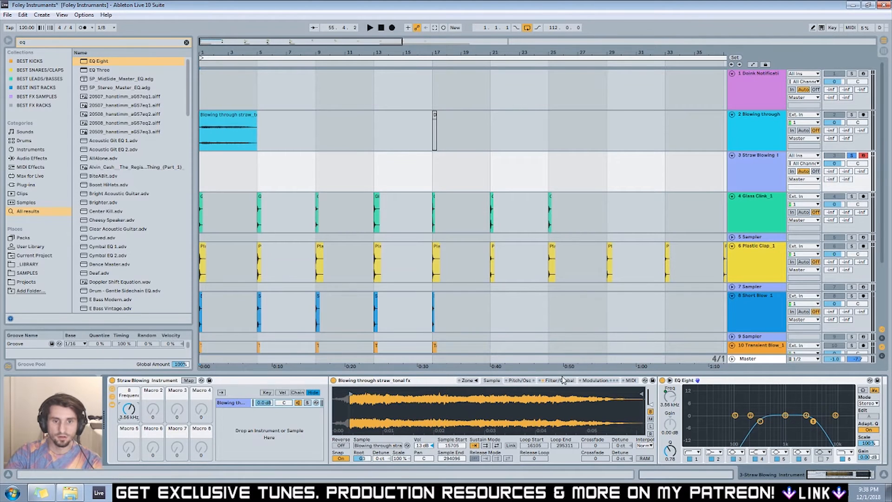
Apply a pitch envelope of -12 st with 225 ms decay in the Sampler and map its oscillator volume to Macro 2.
left_click(520, 380)
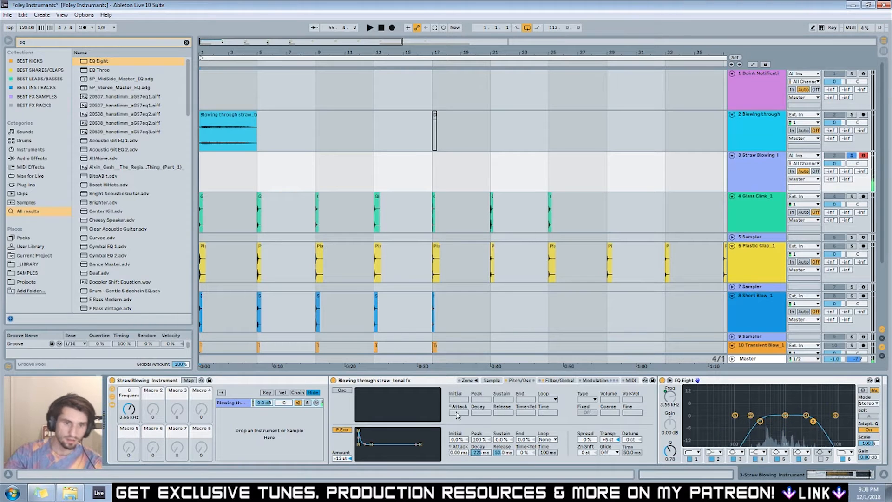
left_click(595, 381)
left_click(558, 382)
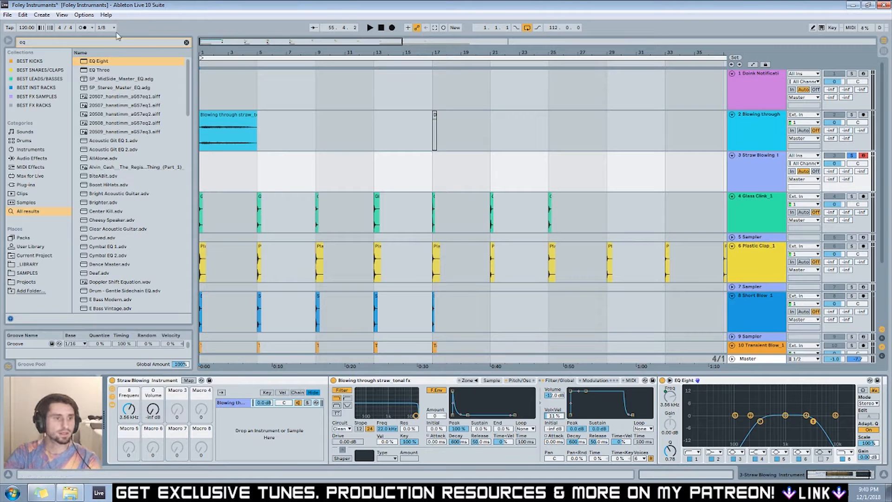
Search the browser for reverb, add the Reverb effect after EQ Eight, and enable its input low cut.
left_click_drag(50, 44, 1, 39)
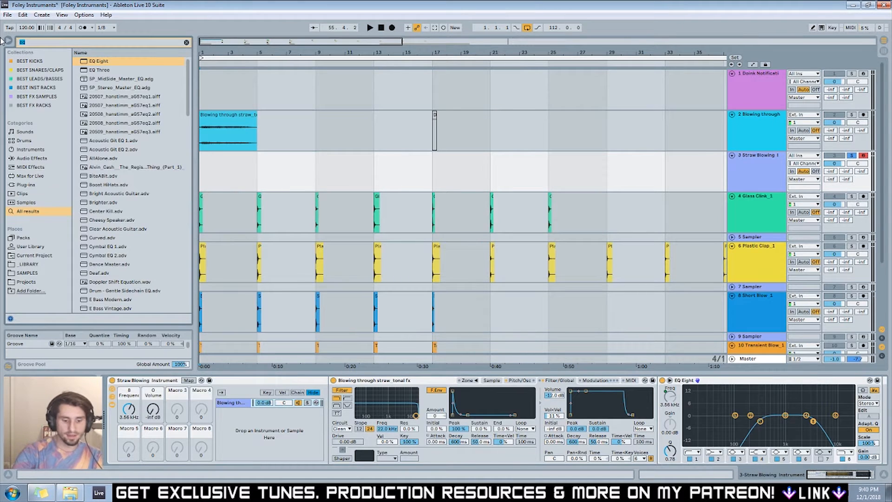
type("reverb")
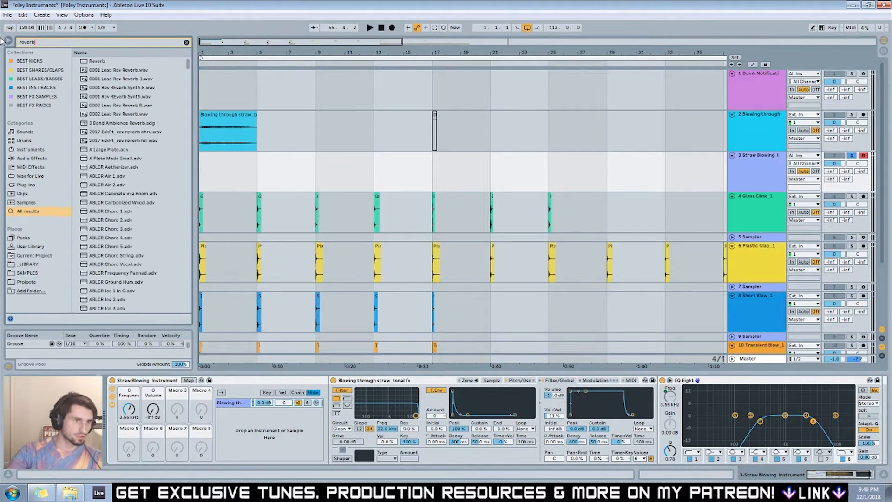
left_click(95, 62)
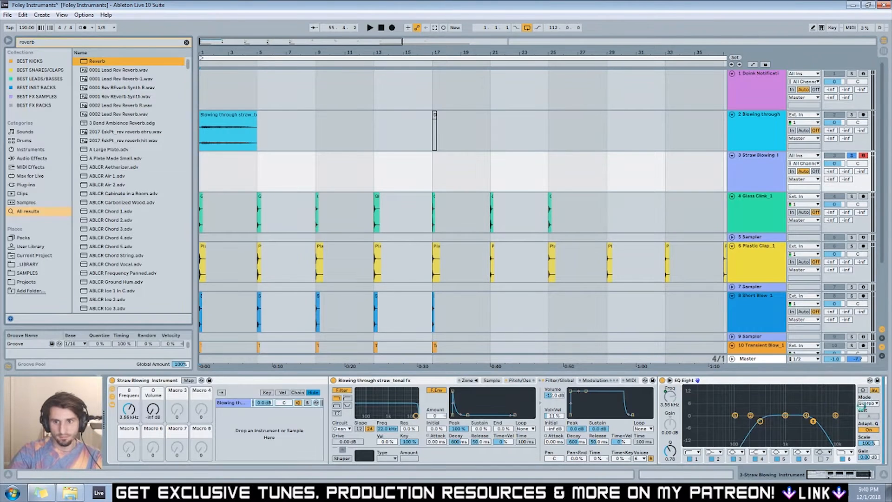
key("Return")
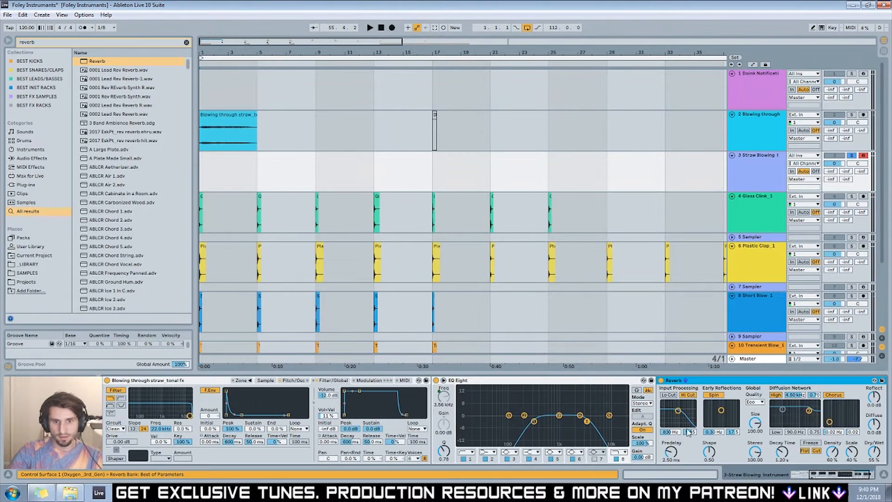
left_click(673, 395)
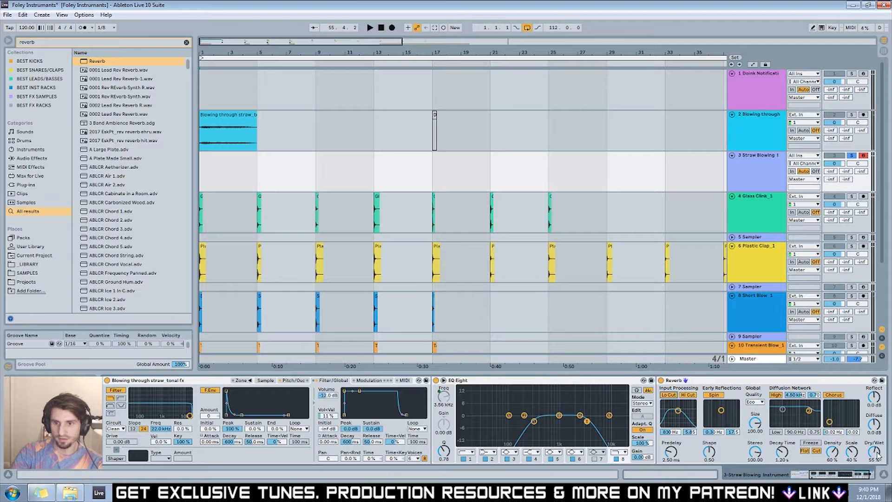
Map the Reverb's Decay Time and Dry/Wet to Macro 3 of the Straw Blowing Instrument rack.
right_click(782, 451)
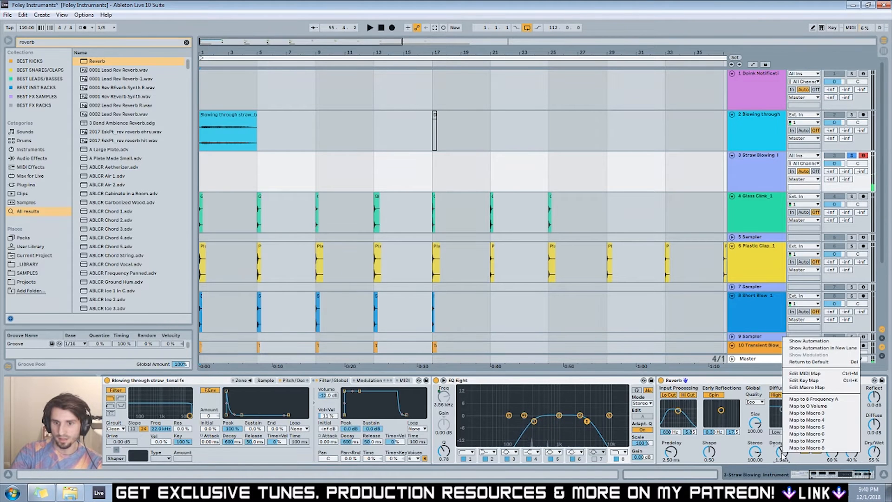
left_click(816, 413)
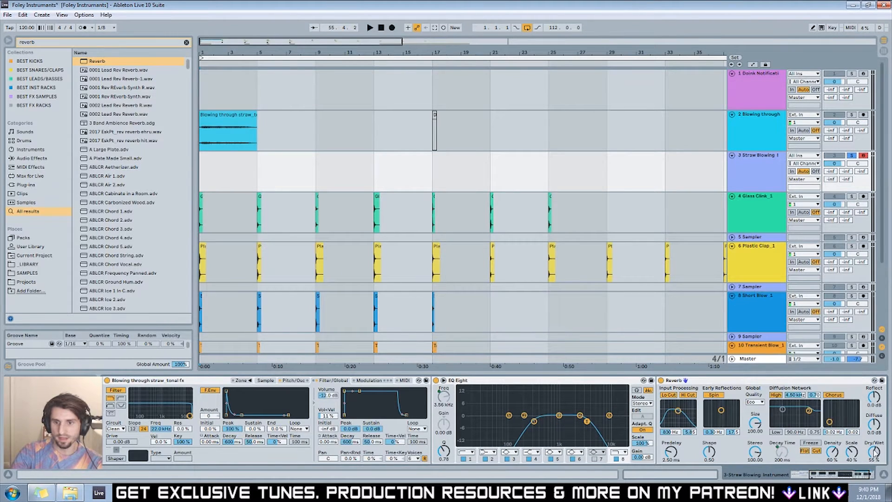
right_click(874, 459)
left_click(847, 418)
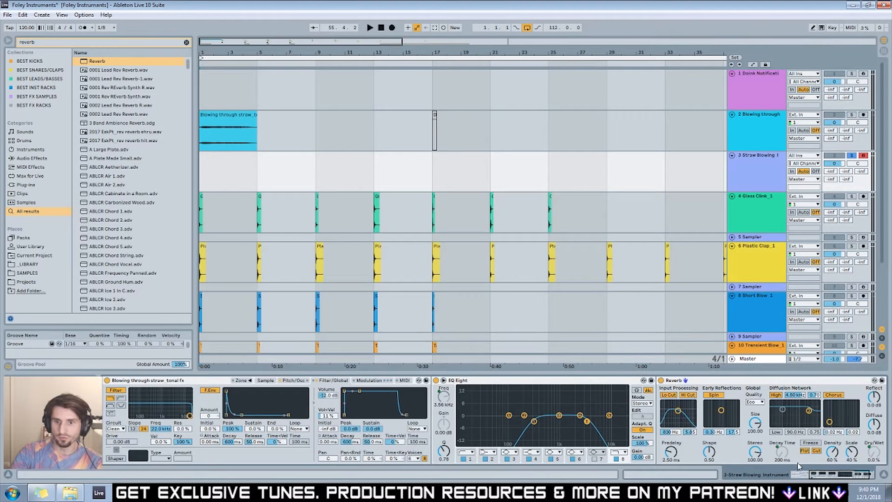
left_click(740, 479)
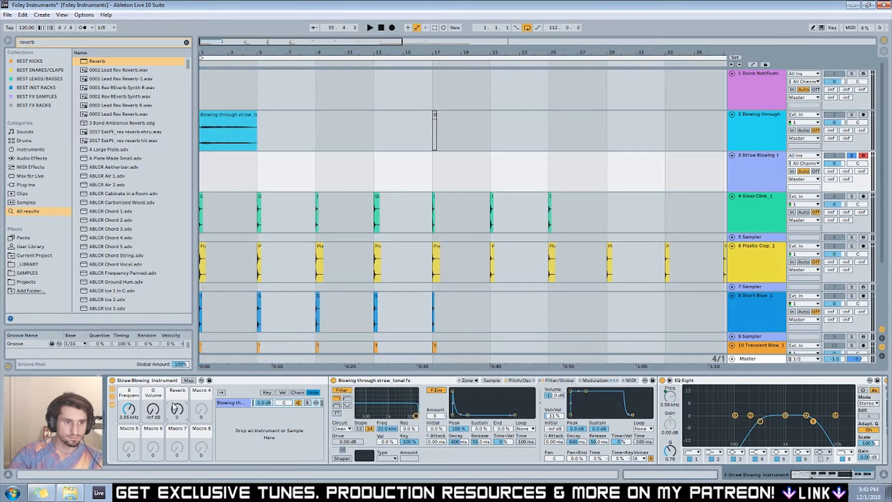
In the macro mappings, set the maximum of the reverb's Decay Time to 10.6 s and Dry/Wet to 96 %, and leave map mode.
left_click(188, 380)
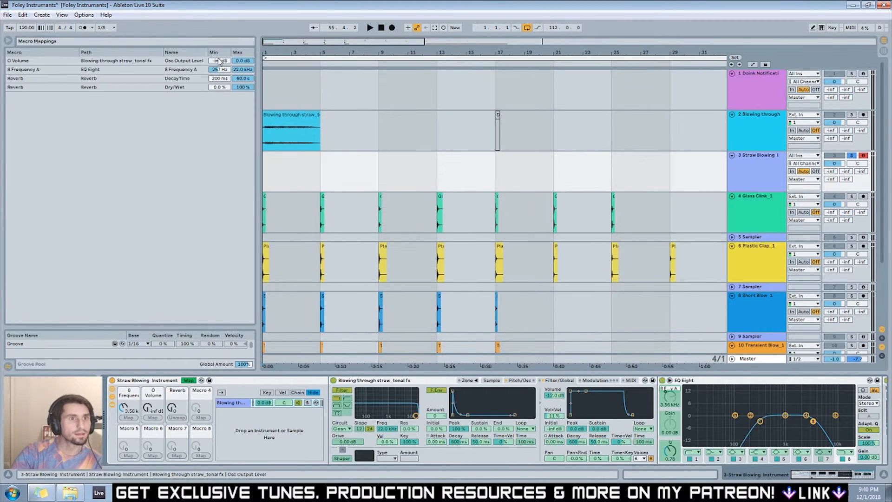
left_click_drag(250, 79, 250, 91)
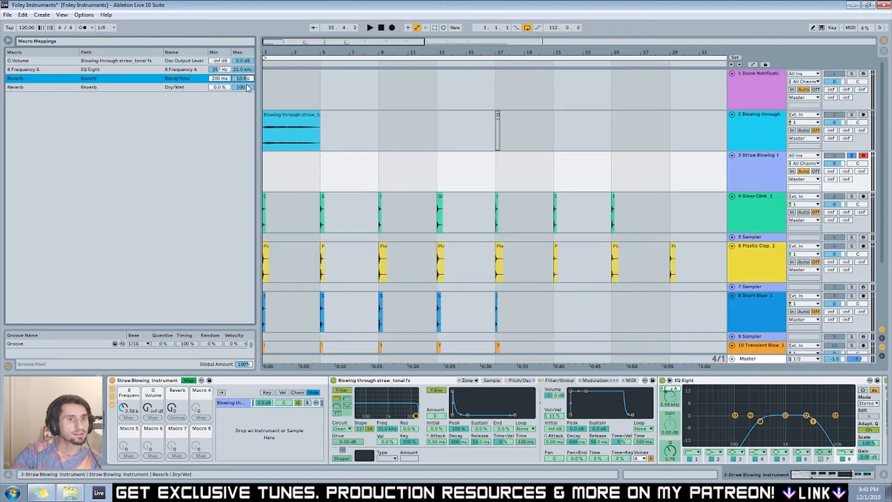
left_click_drag(247, 87, 248, 89)
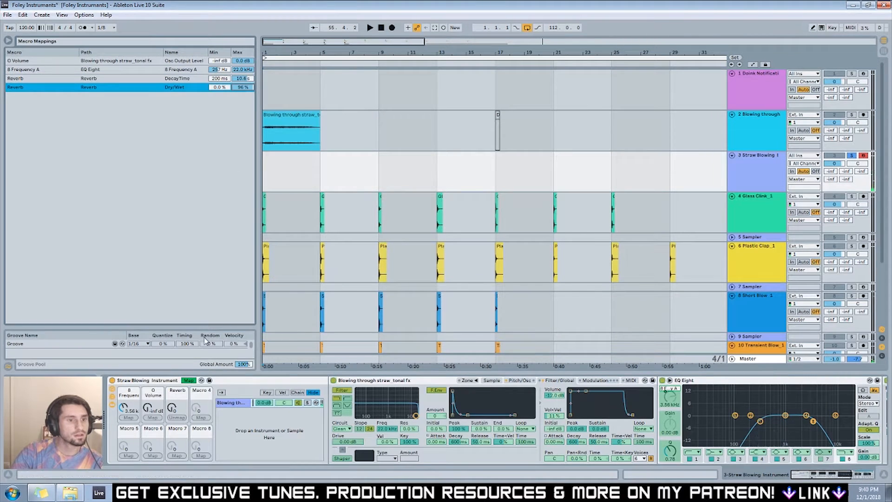
left_click(189, 381)
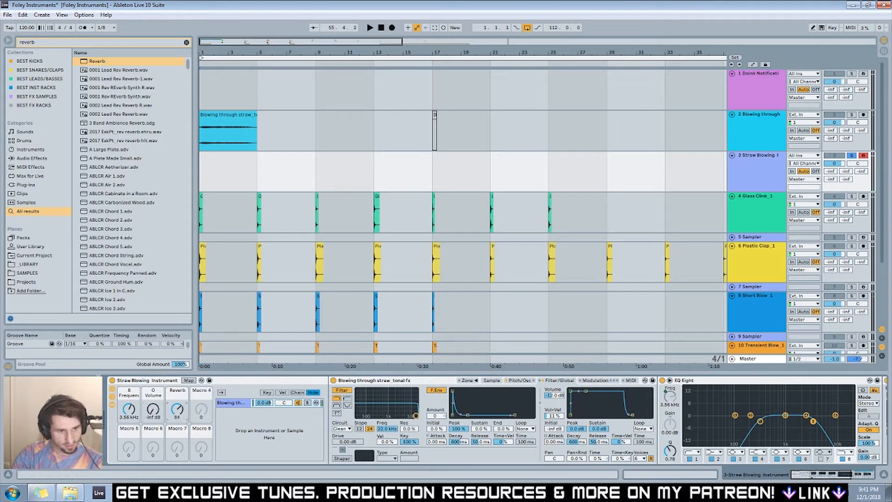
Turn the Reverb macro to 90 and save the rack in the user library as Straw Blowing Instrument.
left_click(176, 415)
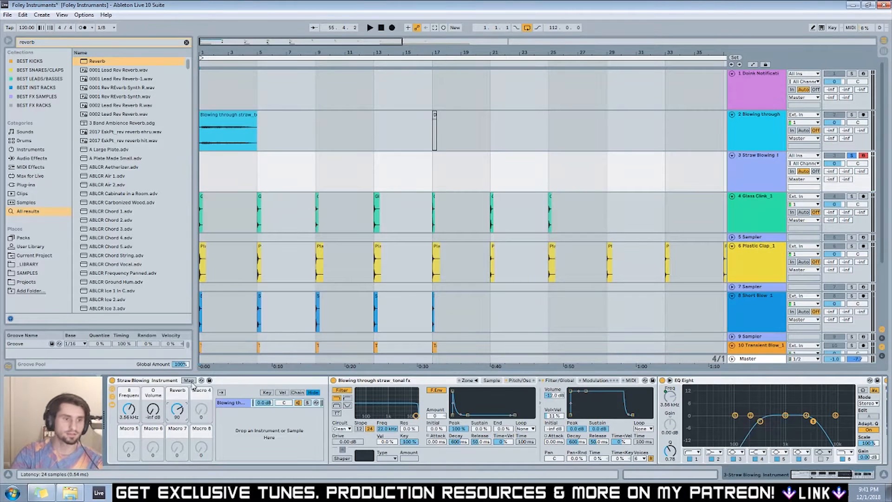
left_click(209, 381)
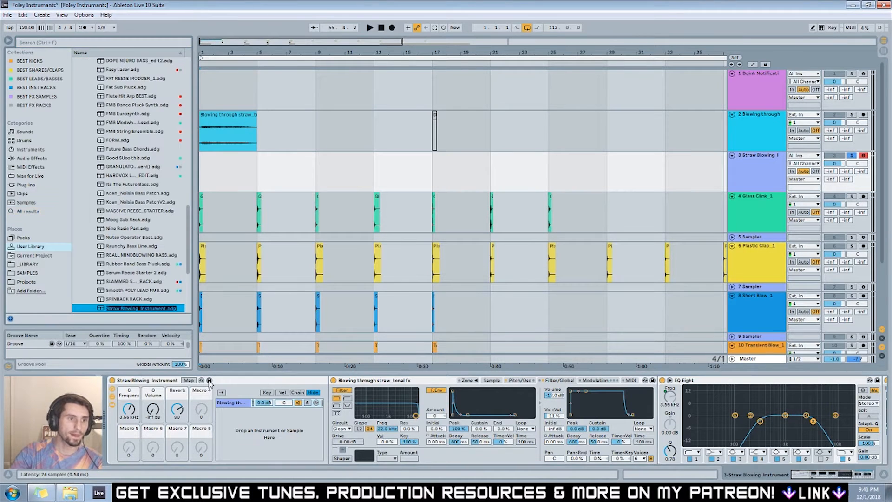
key("Return")
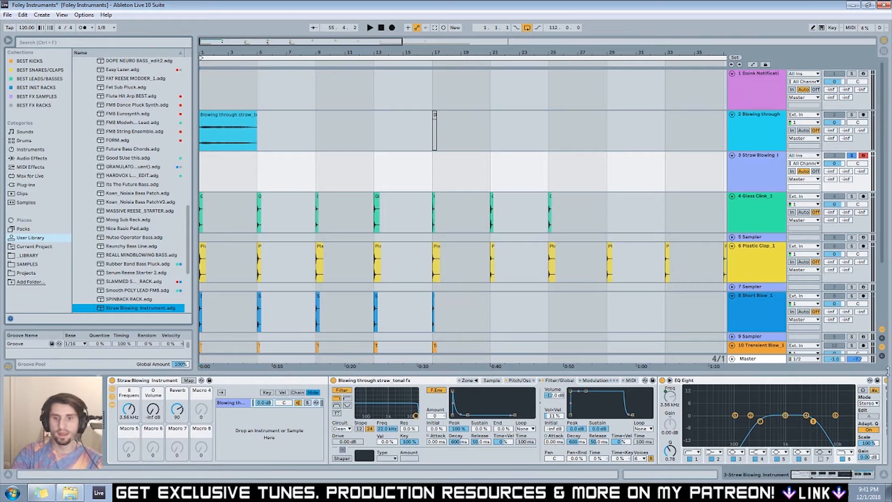
Solo the Glass Clink_1 audio track and load all seven of its clips into the empty Sampler on track 5.
left_click(764, 199)
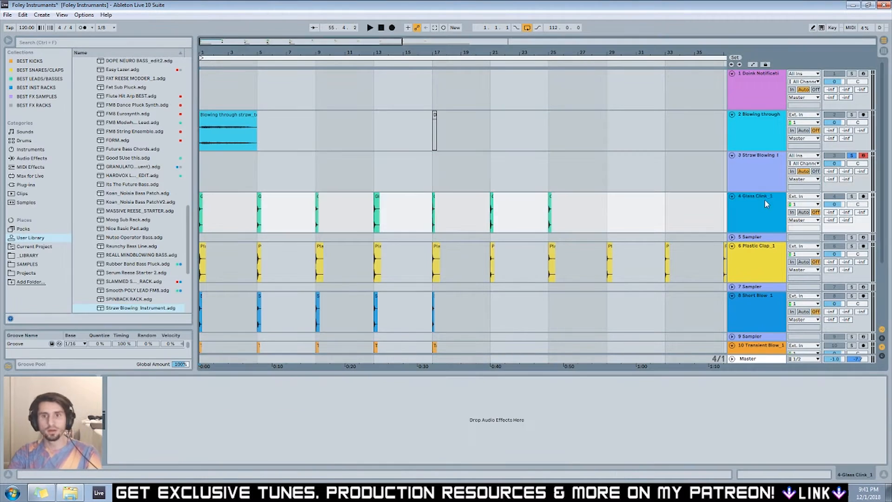
left_click(851, 196)
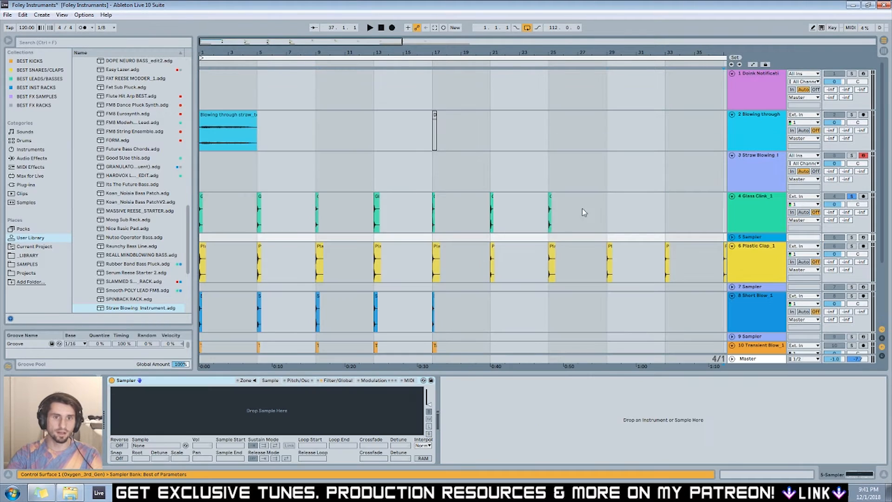
left_click_drag(581, 208, 205, 206)
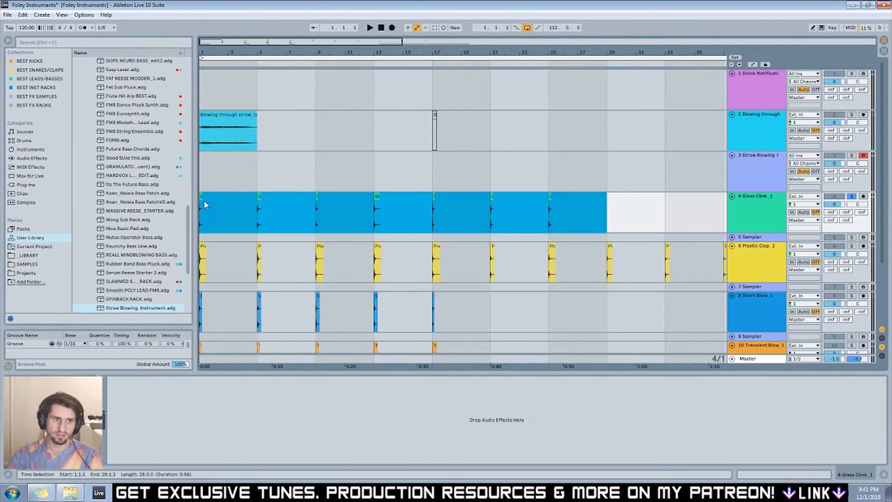
left_click(756, 239)
left_click_drag(200, 196, 243, 392)
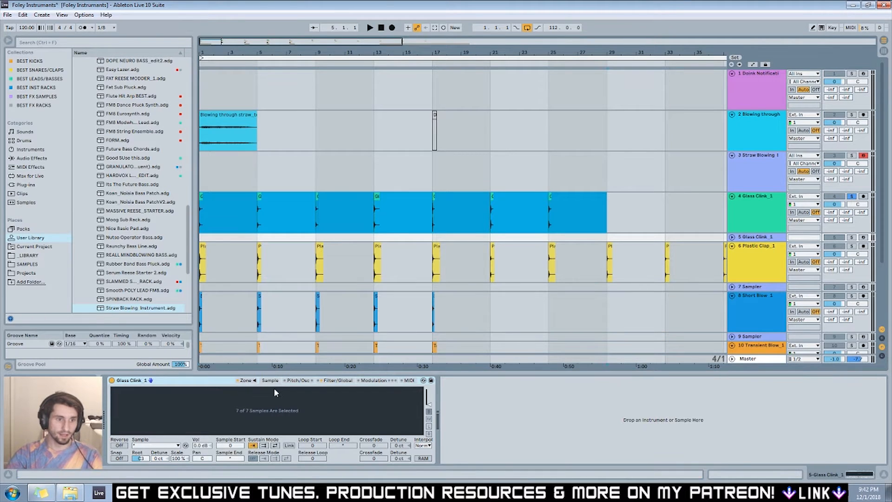
Show the Sampler's zone editor and select only the Glass Clink_1 sample.
left_click(244, 381)
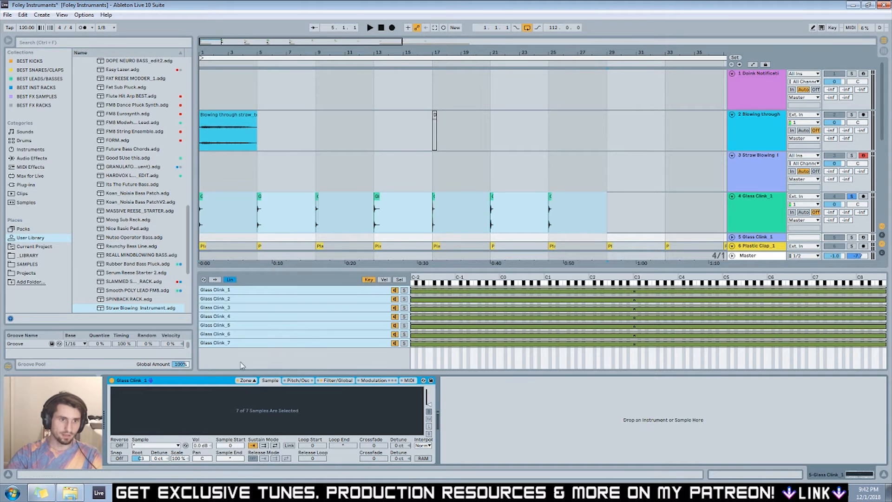
left_click(231, 213)
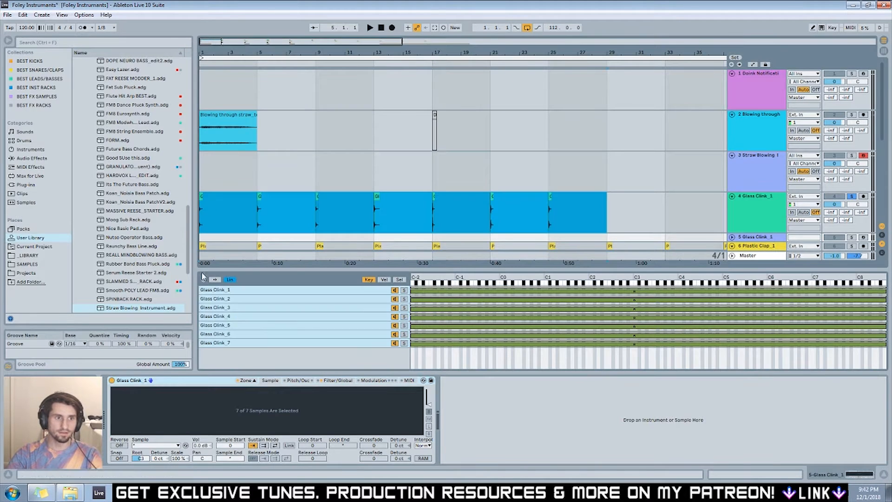
left_click(229, 290)
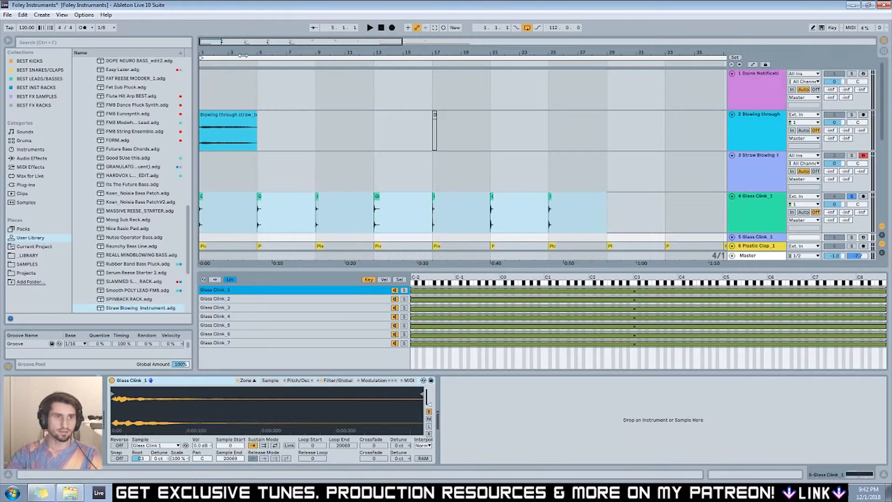
Check the first glass clink's peak note on the Master track's spectrum and set the root key of Glass Clink_1 to F#3.
scroll(654, 208, "down", 3)
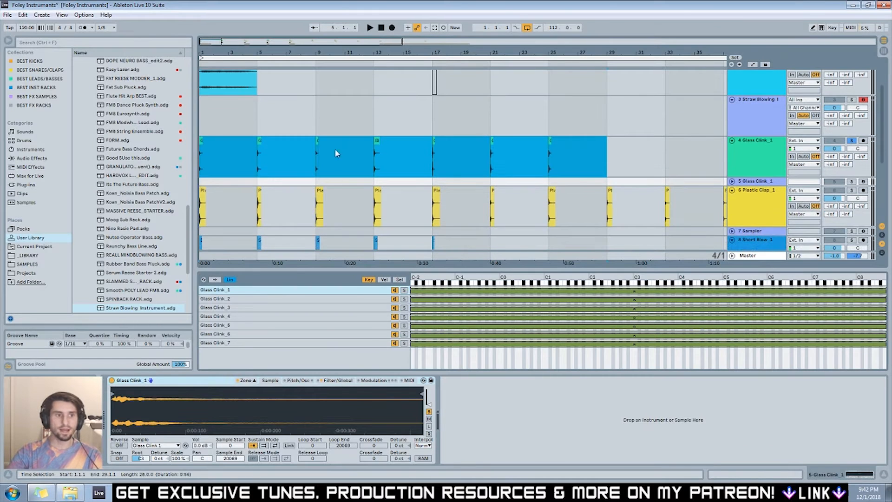
left_click(228, 107)
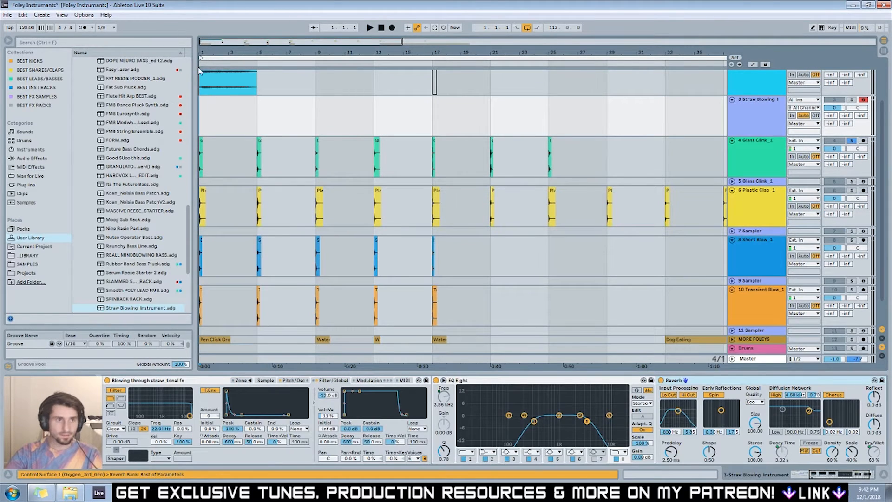
left_click(762, 359)
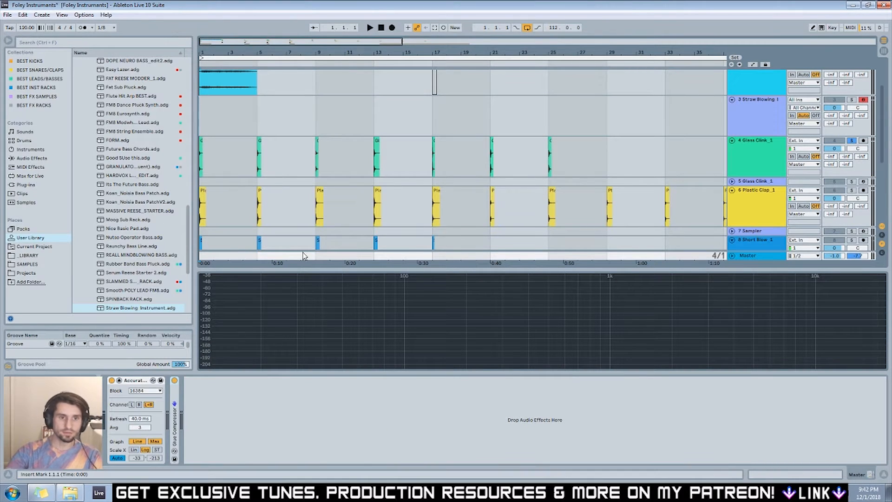
mouse_move(706, 278)
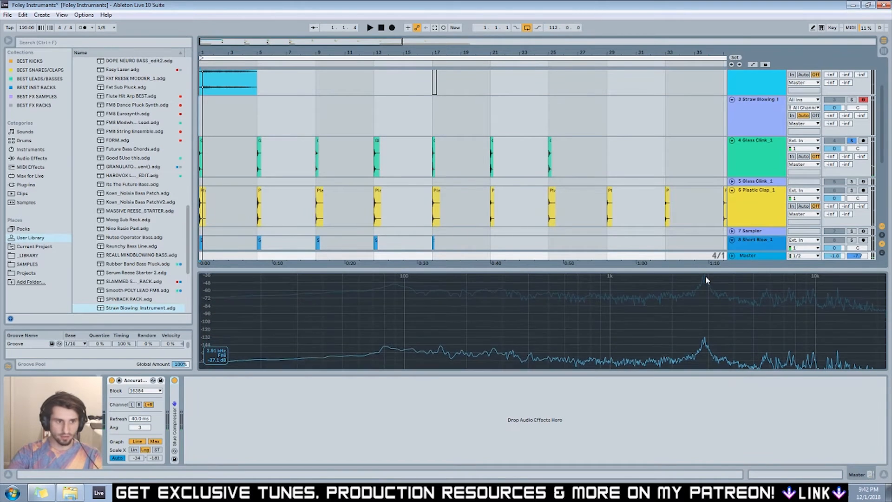
left_click(753, 181)
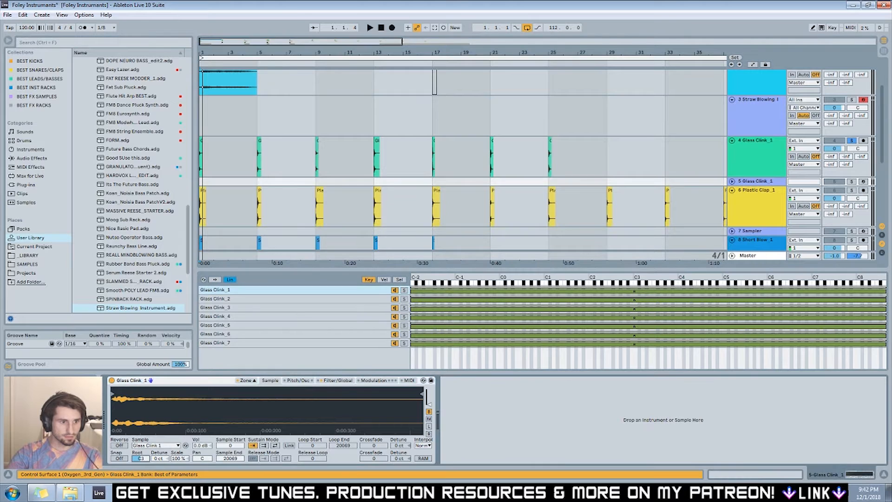
left_click_drag(141, 458, 141, 455)
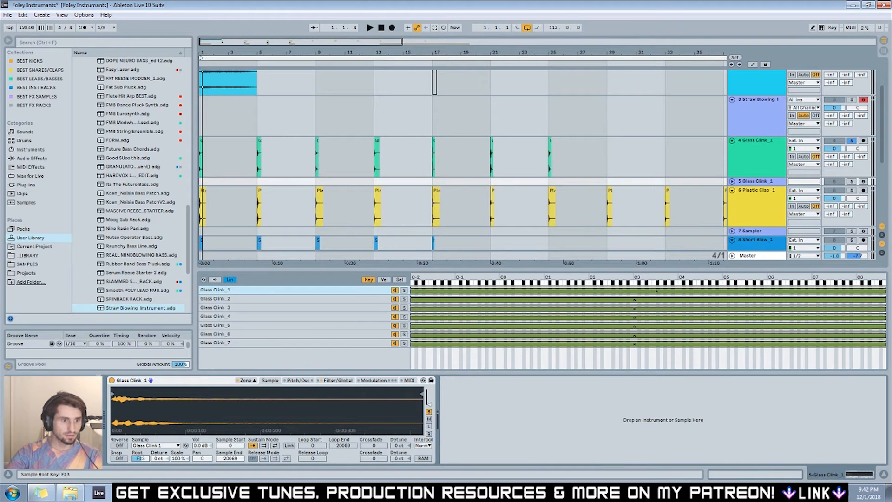
Play the second glass clink, check its peak note on the Master spectrum, and set the root key of Glass Clink_2 to F3.
key("space")
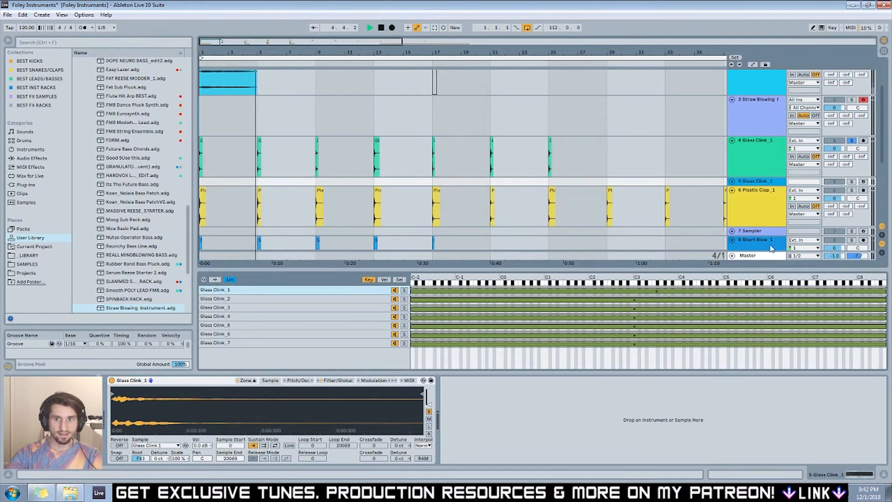
left_click(762, 255)
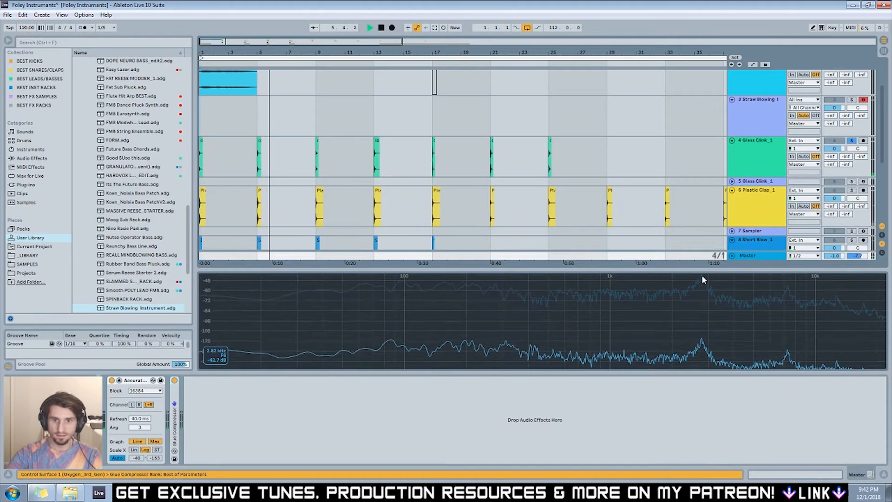
left_click(746, 167)
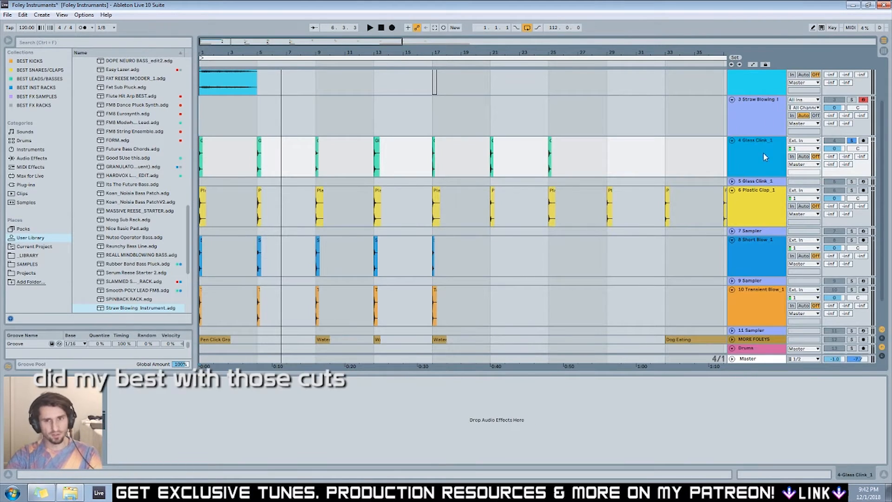
left_click(757, 181)
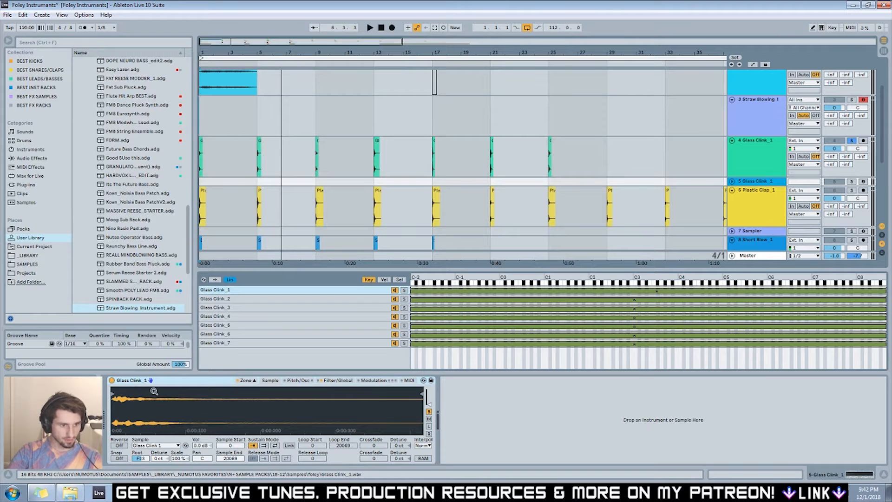
left_click(224, 299)
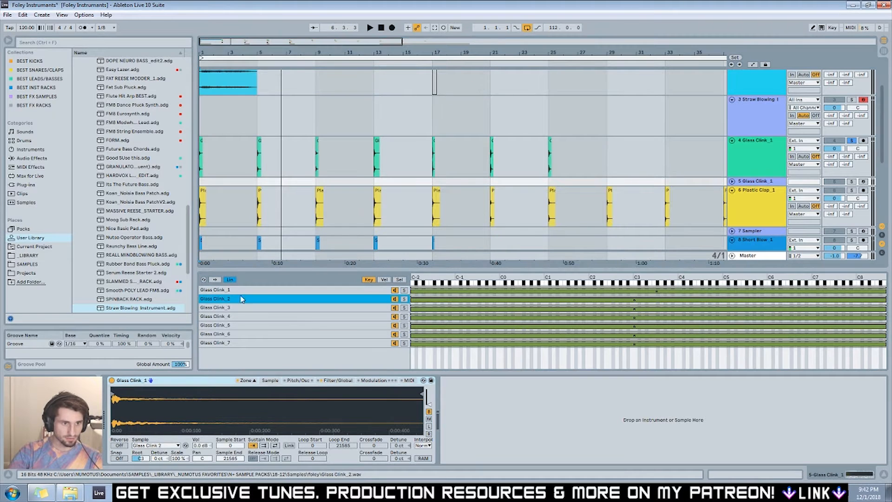
left_click(141, 459)
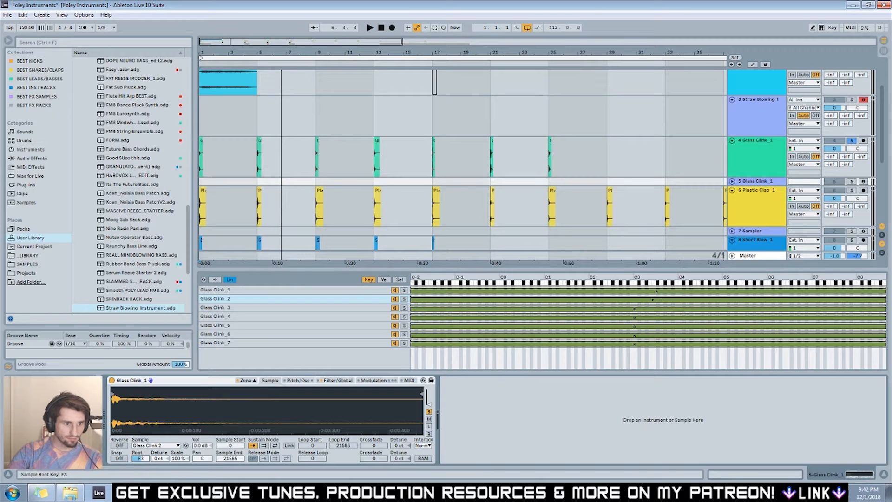
Audition the glass clinks in the arrangement and shorten the Glass Clink_2 sample to a sample end of 3528.
key("space")
key("space")
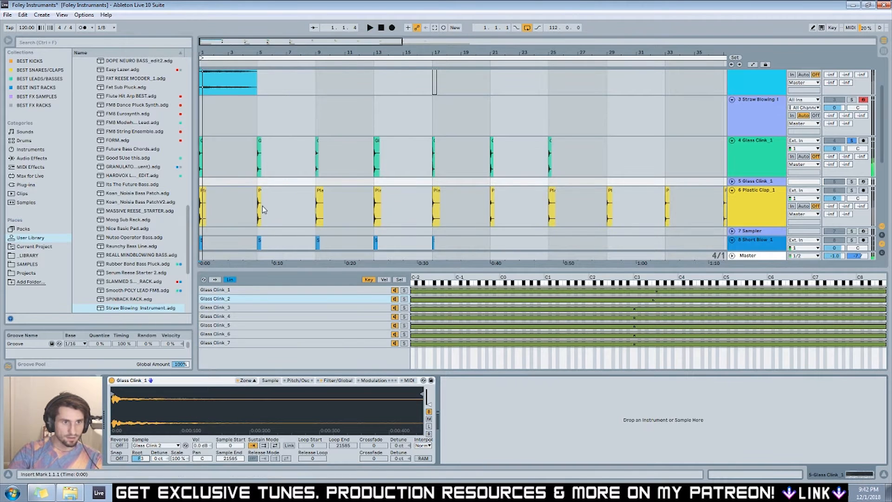
left_click(250, 61)
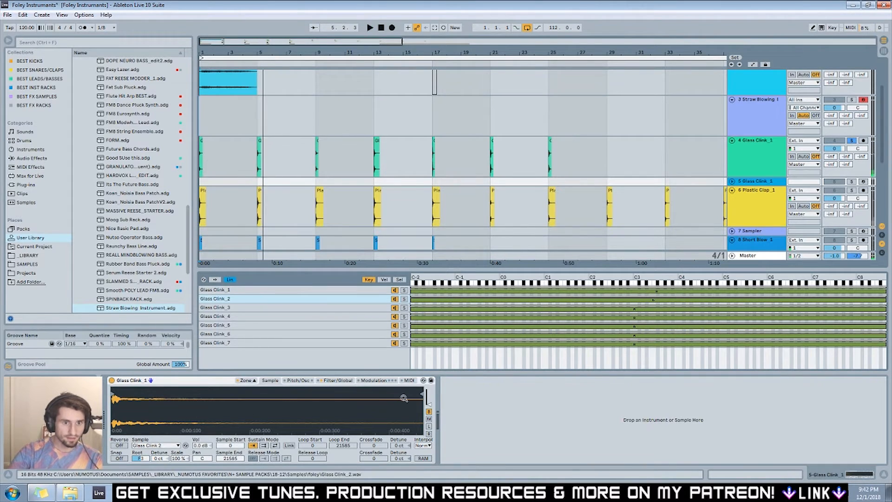
left_click_drag(421, 395, 158, 393)
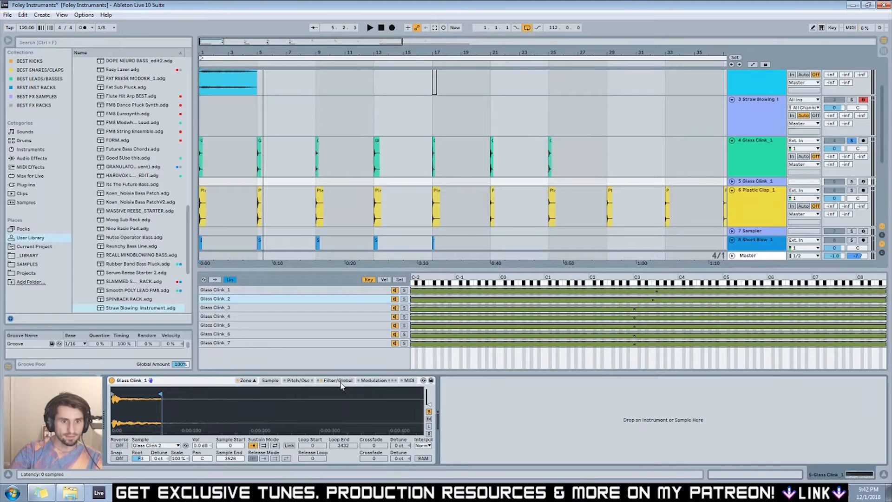
Set the release of the glass clink Sampler's volume envelope to 104 ms.
left_click(369, 381)
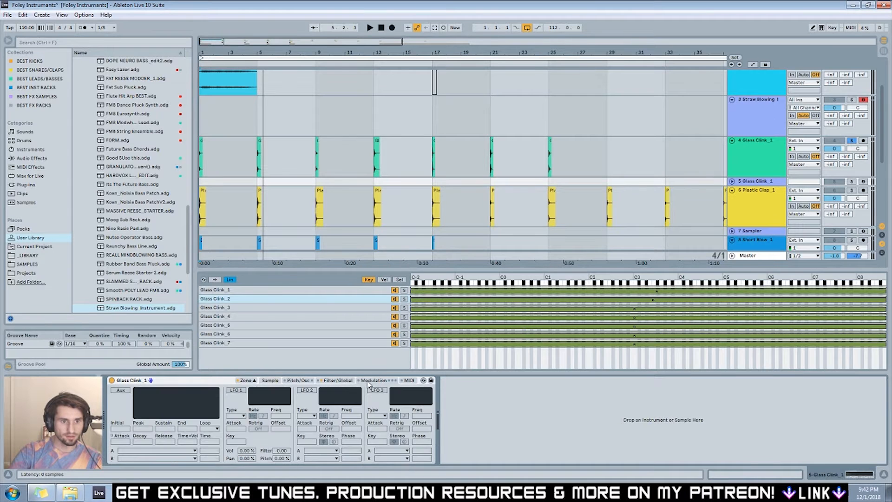
left_click(344, 381)
left_click_drag(377, 442, 377, 435)
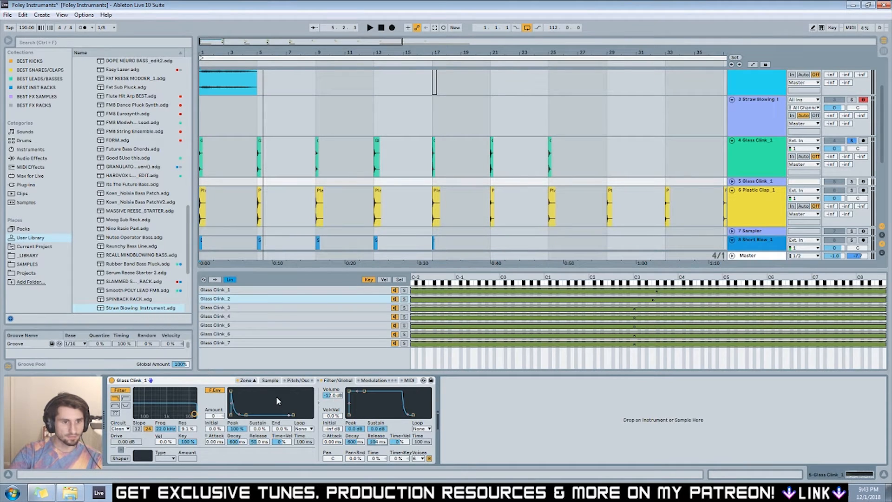
Play the arrangement and check the third glass clink's peak note on the Master track's spectrum.
key("space")
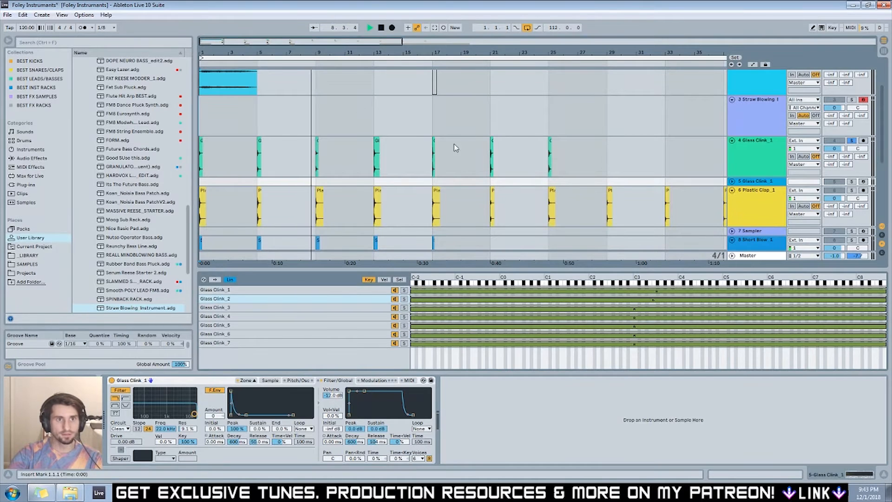
left_click(766, 255)
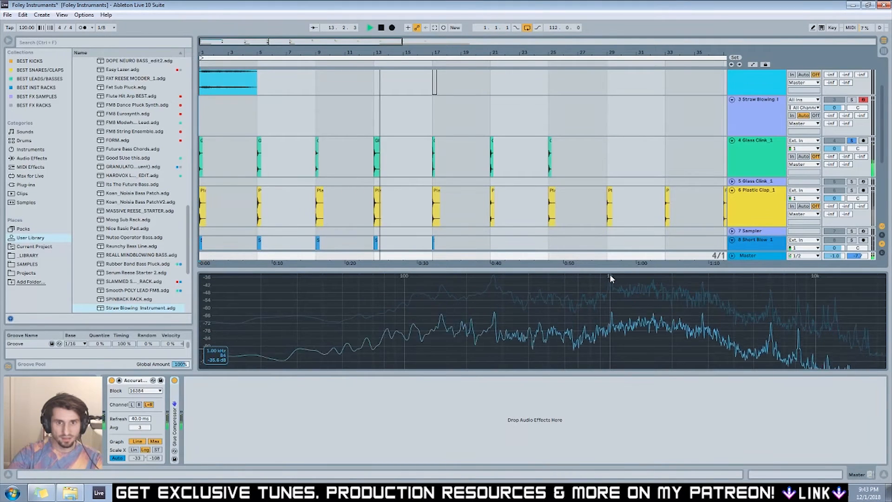
left_click(371, 71)
key("space")
left_click(315, 65)
key("space")
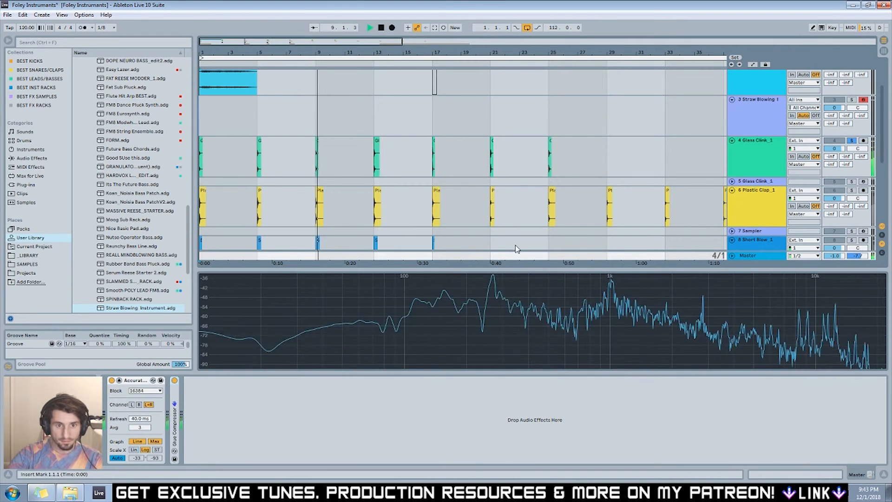
left_click(317, 140)
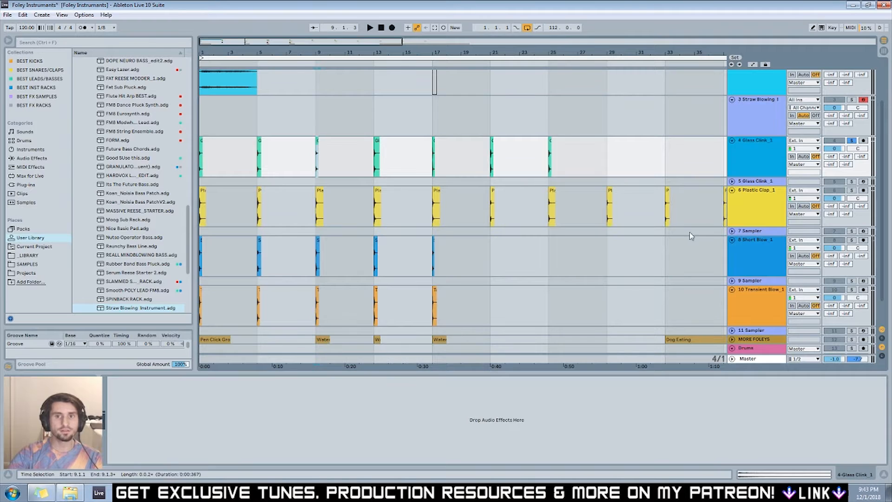
key("shift+Tab")
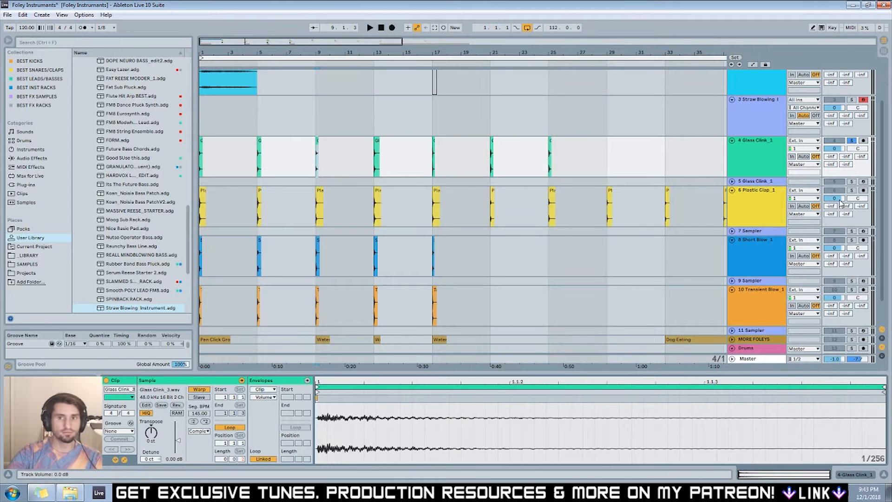
Set the root key of Glass Clink_3 to C#3 and its sample detune to +8 ct in the Sampler.
left_click(763, 181)
left_click(732, 181)
key("shift+Tab")
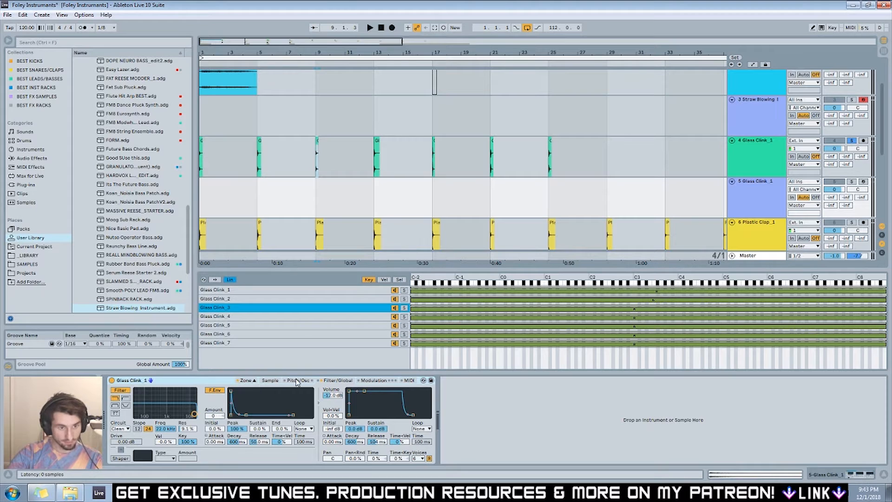
left_click(270, 380)
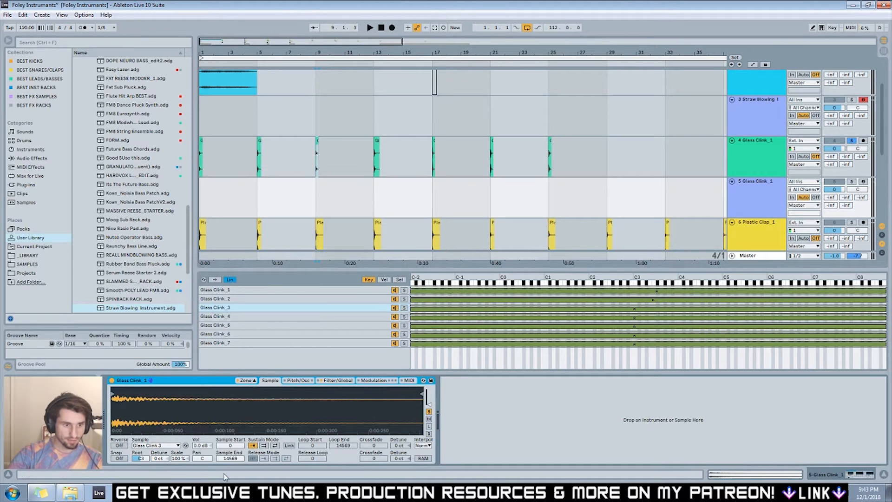
left_click_drag(159, 458, 158, 453)
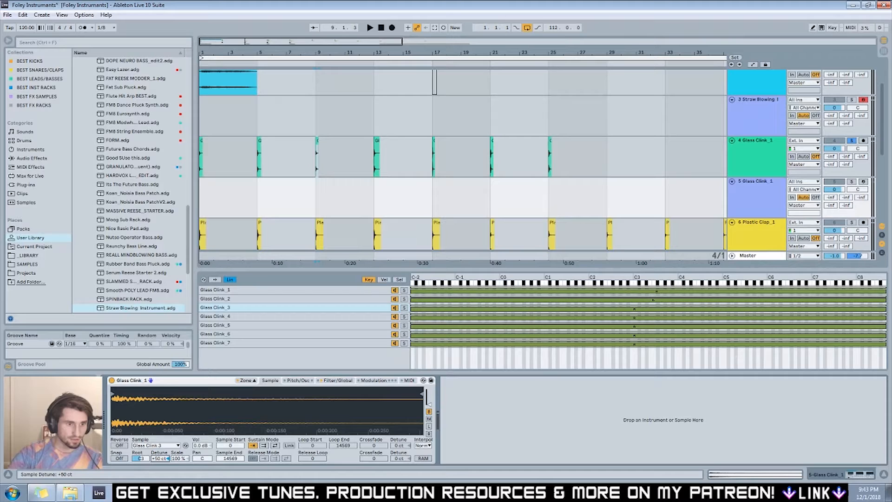
left_click_drag(159, 458, 158, 461)
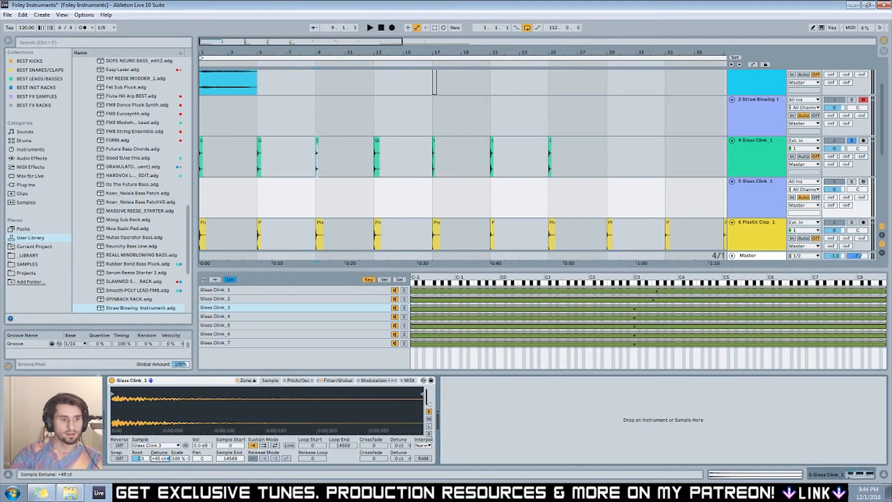
left_click_drag(159, 458, 159, 460)
left_click(140, 458)
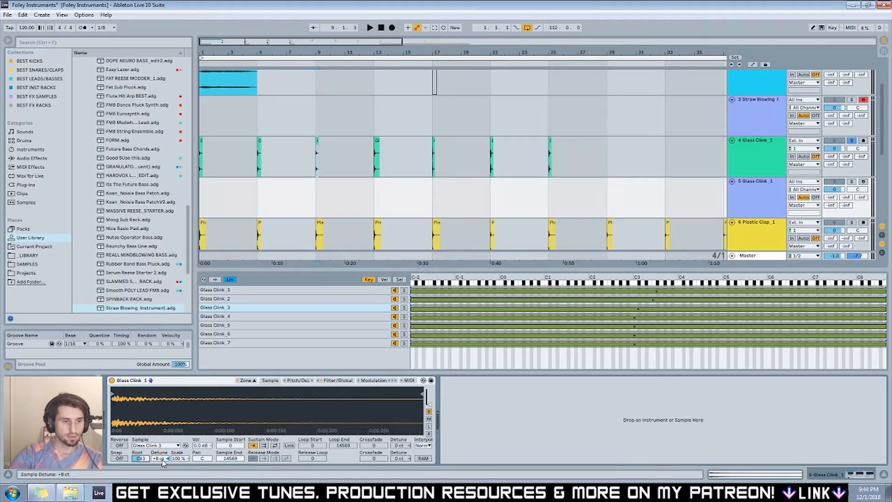
left_click_drag(162, 460, 162, 463)
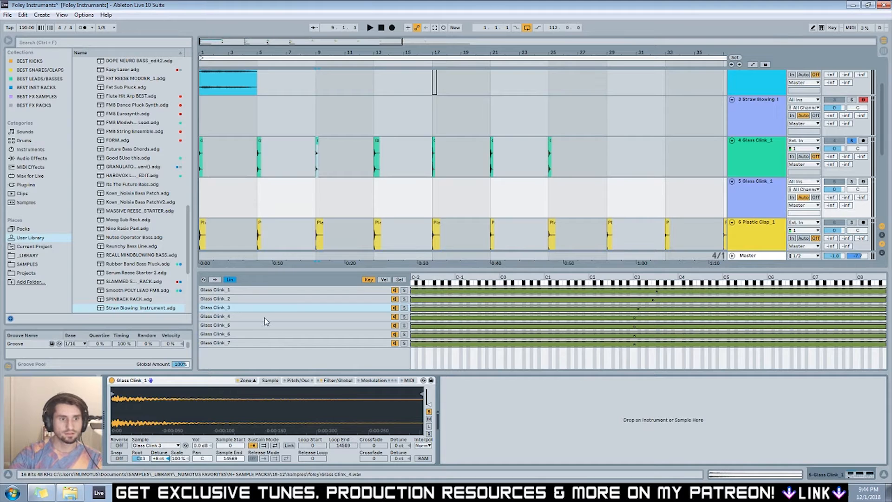
Play the fourth glass clink and check its peak note on the Master track's spectrum.
left_click(372, 63)
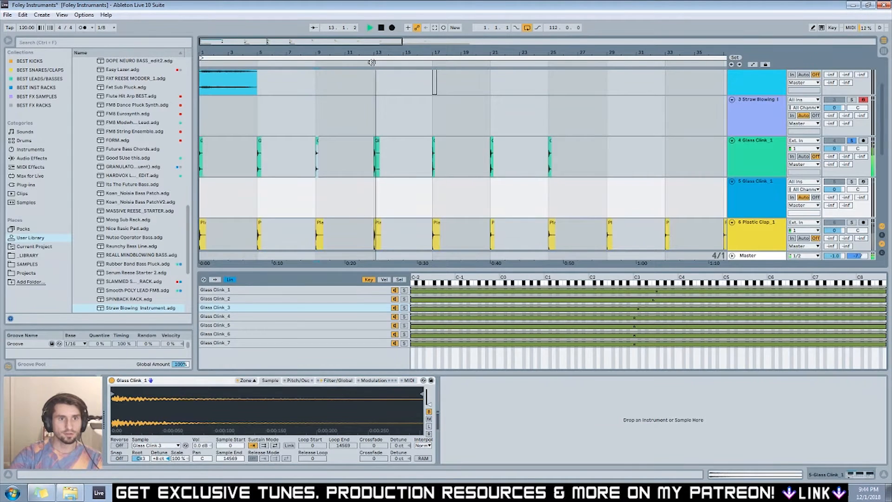
left_click(371, 62)
key("space")
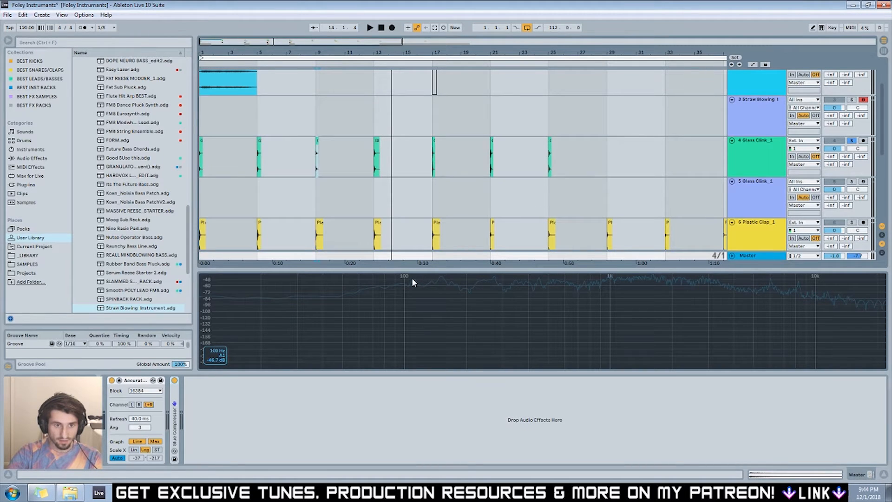
left_click(370, 66)
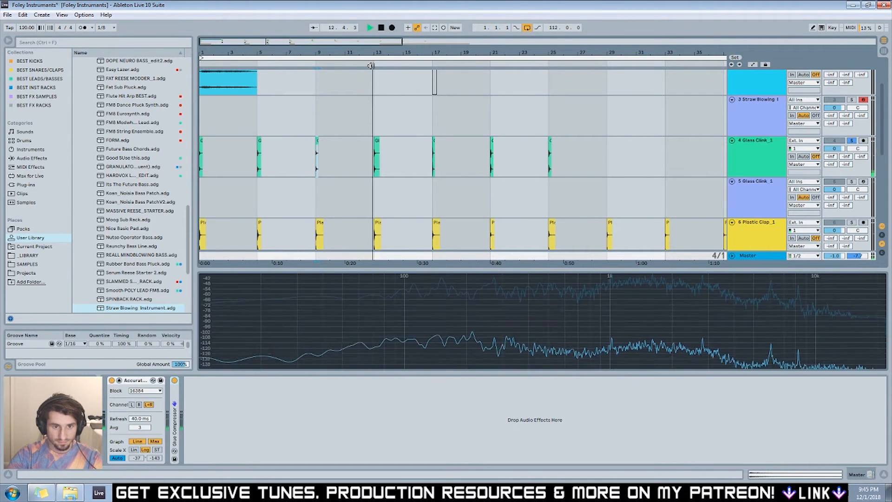
mouse_move(490, 289)
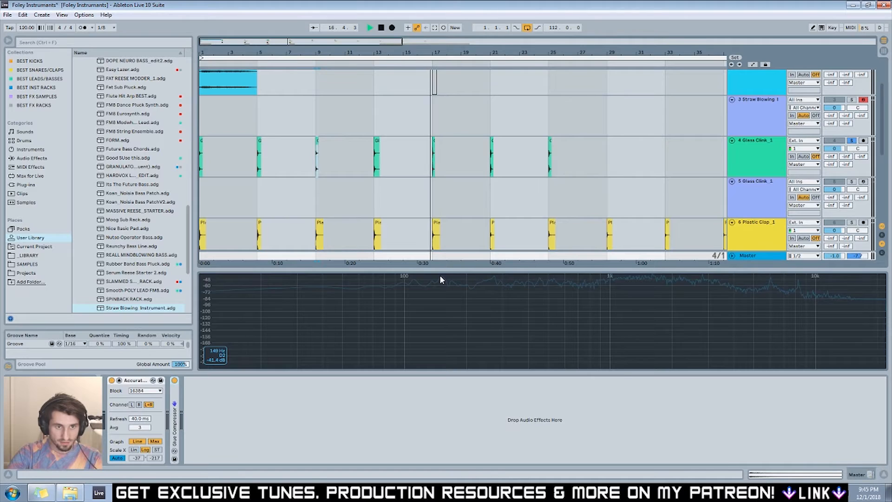
key("space")
Set the root key of Glass Clink_4 to D3 with a sample detune of 0 ct.
left_click(377, 157)
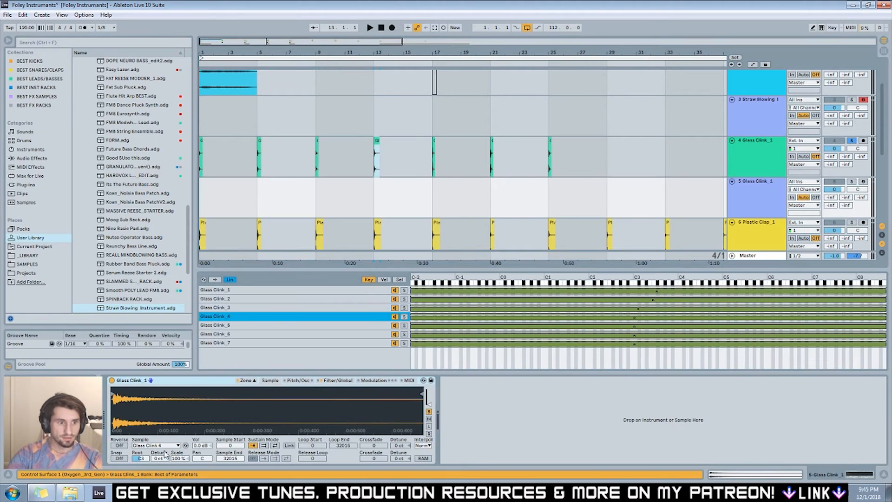
left_click_drag(141, 459, 159, 461)
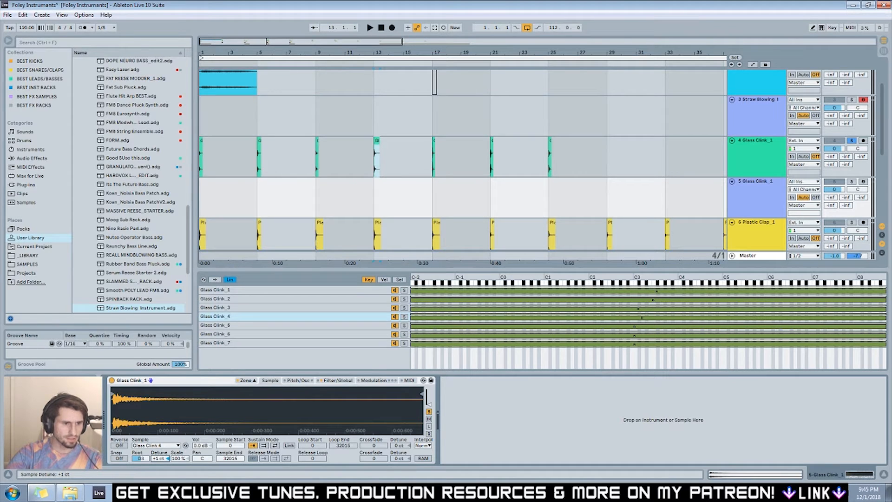
left_click_drag(166, 458, 166, 460)
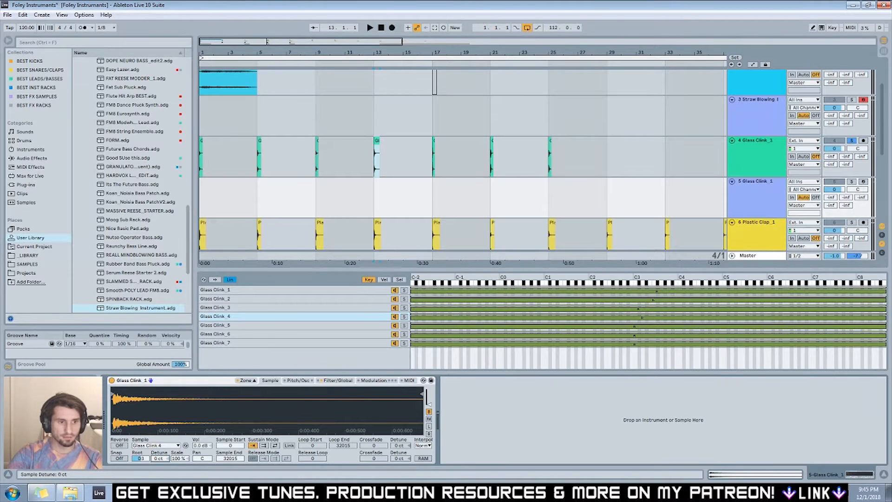
Play the fifth glass clink and check its peak note on the Master track's spectrum.
key("Down")
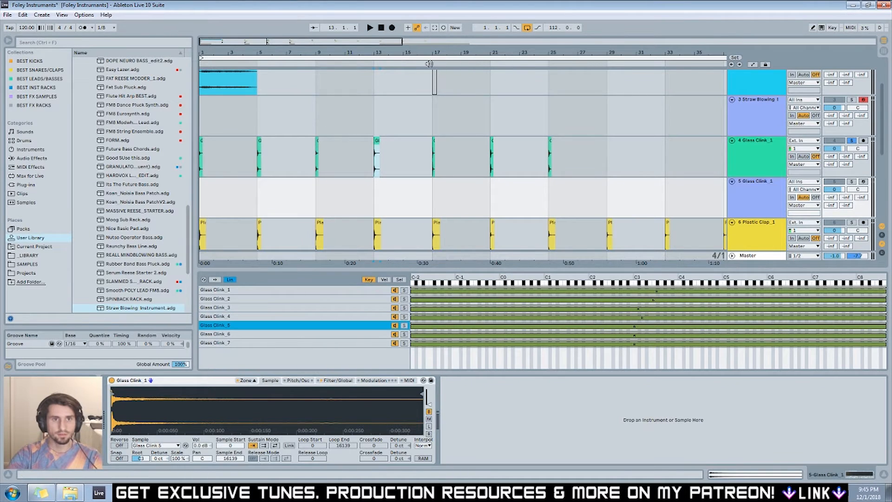
left_click(429, 64)
left_click(745, 256)
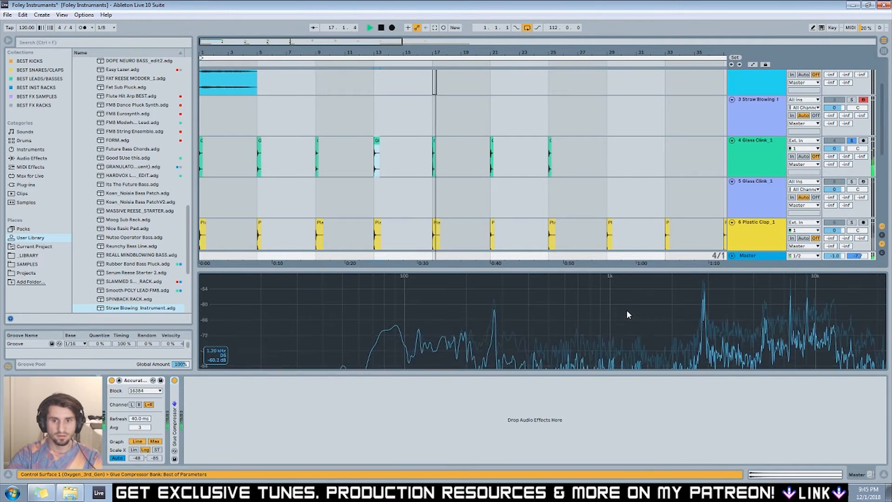
left_click(427, 62)
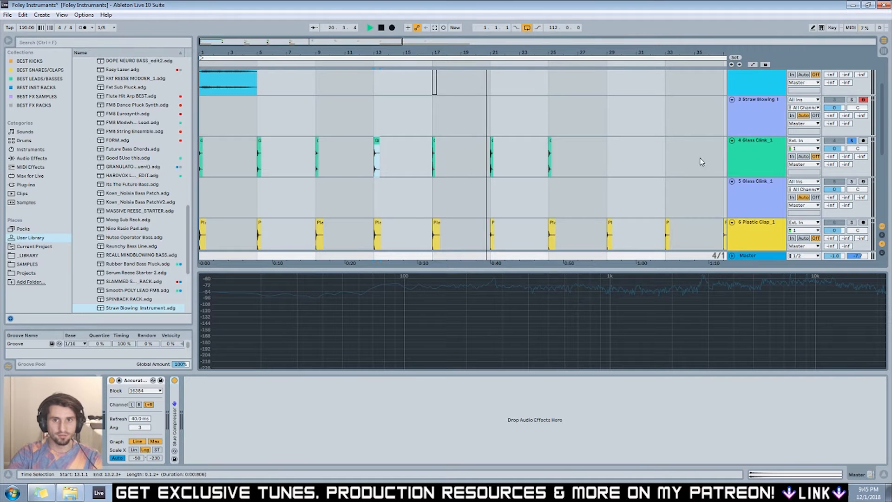
Reopen the glass clink Sampler and select the Glass Clink_6 sample in its zones.
left_click(760, 155)
key("shift+Tab")
left_click(776, 202)
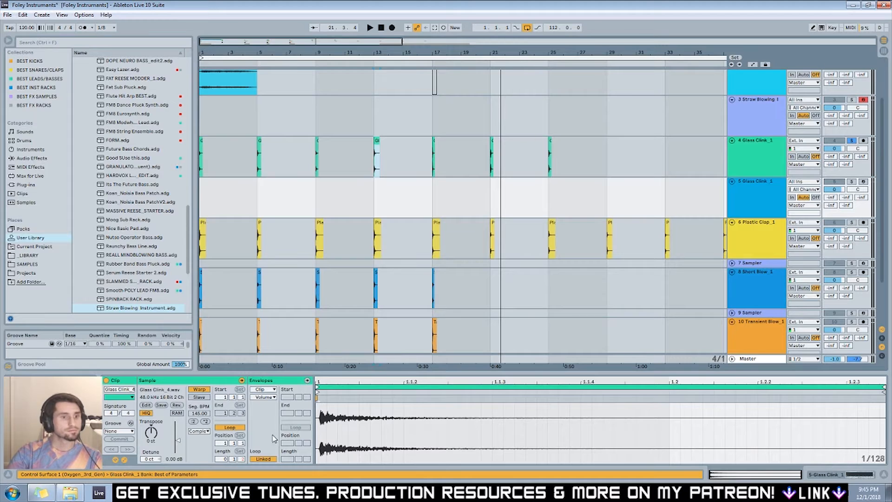
key("shift+Tab")
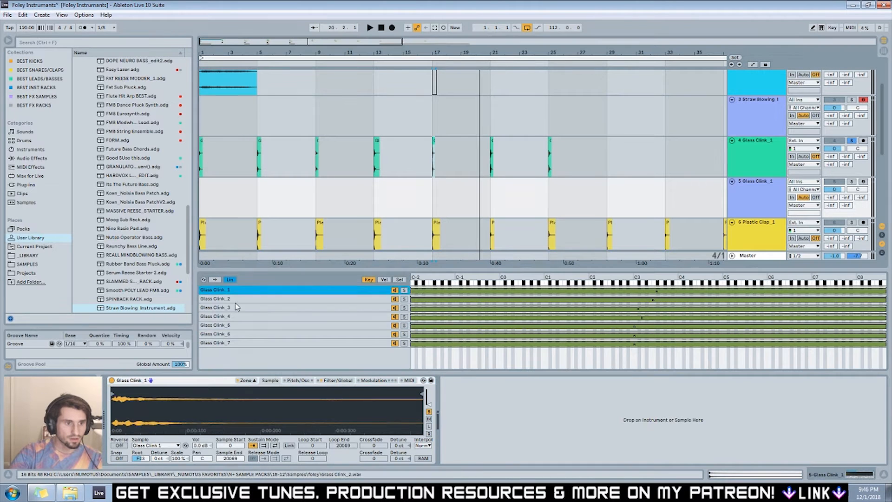
left_click(235, 300)
left_click(236, 325)
left_click(235, 334)
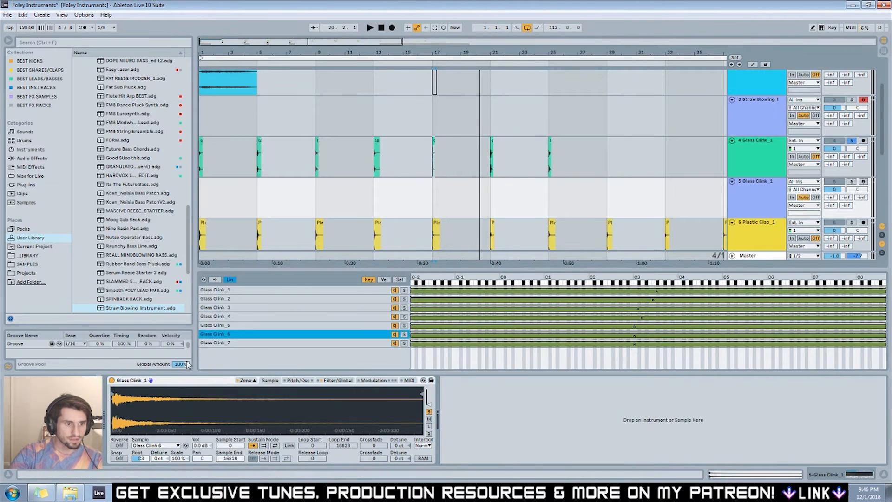
Rename the Sampler as Glass Clink Instrument and group it into an Instrument Rack.
left_click(135, 382)
key("BackSpace")
key("BackSpace")
type("Instrument")
key("Return")
key("ctrl+g")
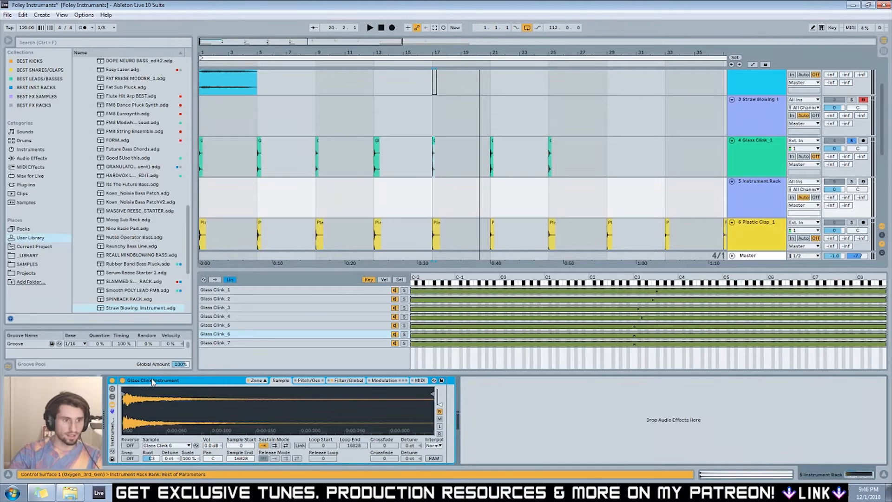
Expand the new Instrument Rack with its chain list shown and rename the rack as Glass Clink Instrument.
double_click(113, 422)
double_click(114, 428)
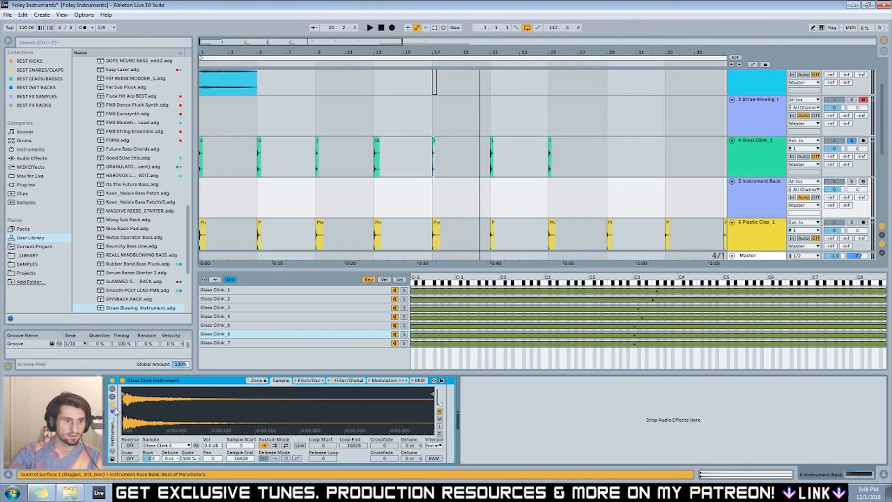
left_click(112, 397)
left_click(268, 381)
left_click(149, 380)
key("ctrl+r")
type("Glass Clink Instrument")
key("Return")
left_click(606, 424)
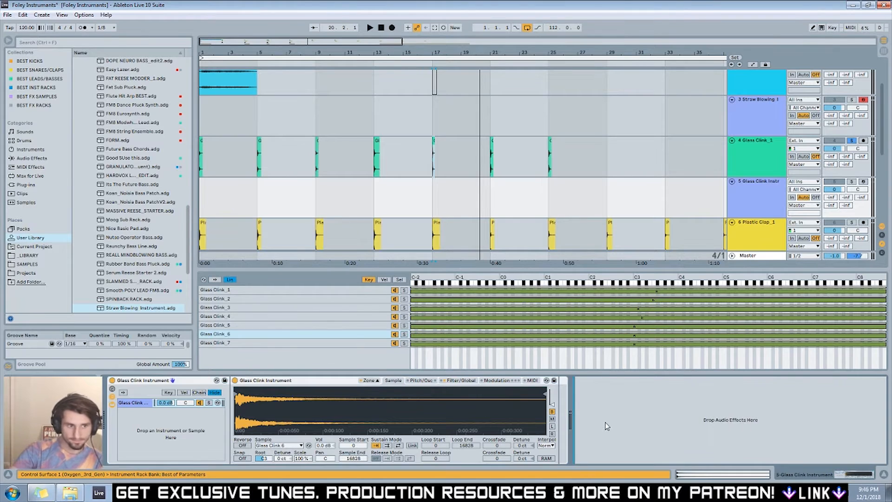
Set the sample start of Glass Clink_6 to 99 and its root key to F#3.
mouse_move(262, 407)
left_mouse_down()
mouse_move(265, 415)
mouse_move(297, 393)
mouse_move(344, 393)
mouse_move(338, 397)
mouse_move(338, 385)
left_mouse_up()
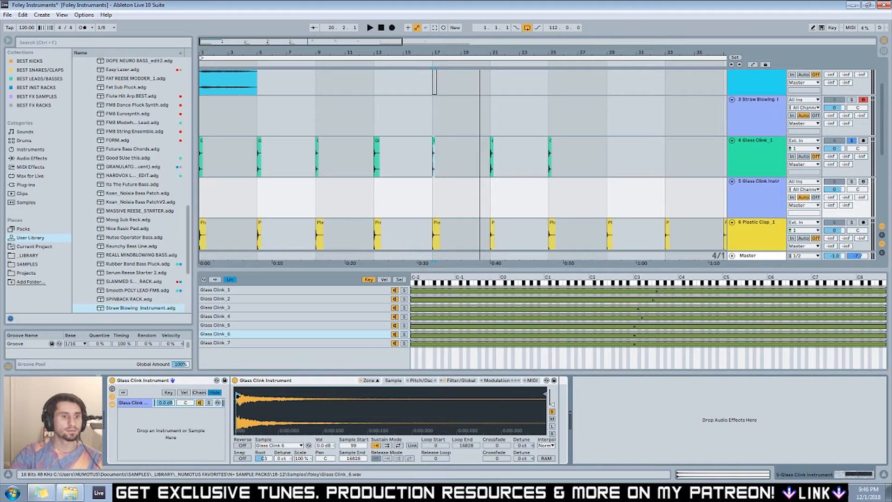
left_click_drag(257, 409, 257, 444)
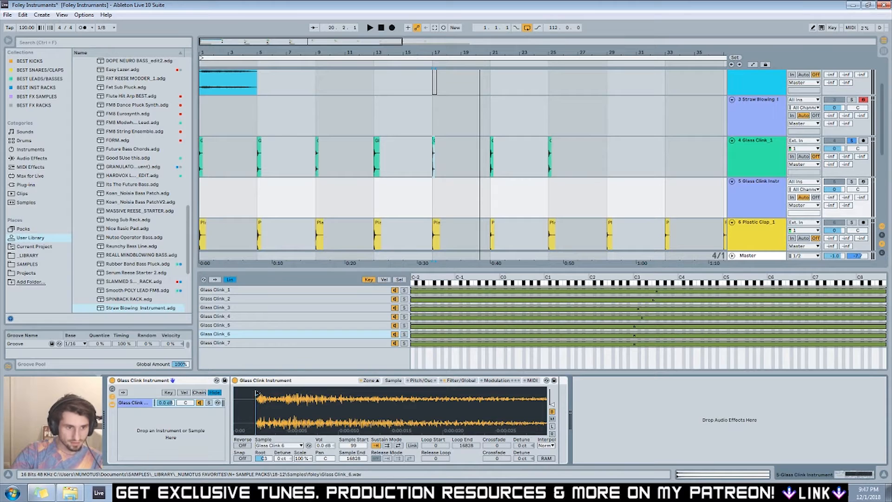
left_click_drag(270, 428, 269, 394)
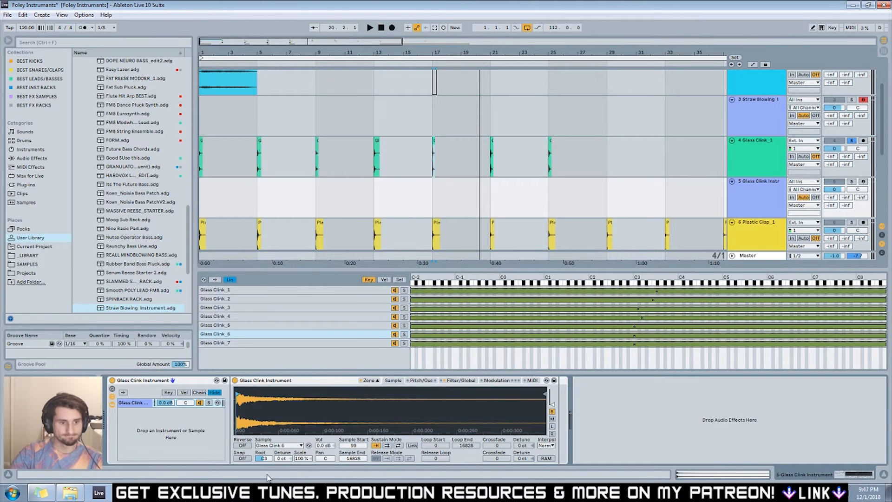
left_click(737, 205)
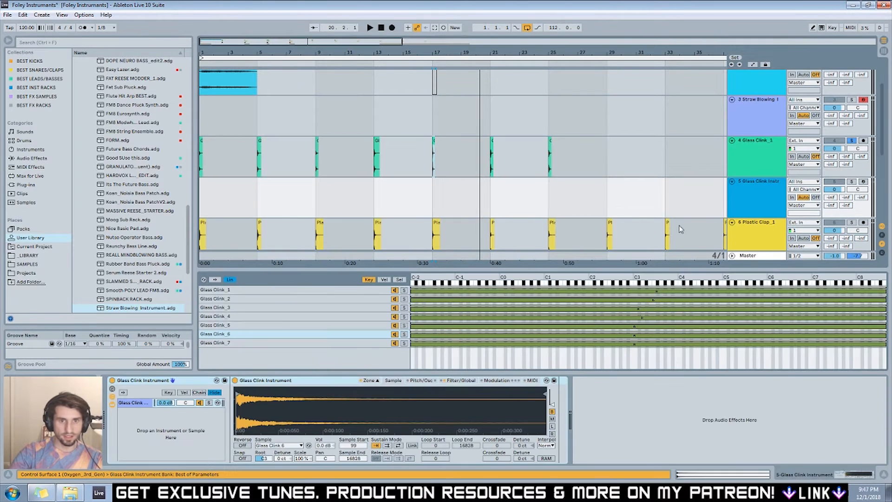
left_click_drag(263, 459, 263, 452)
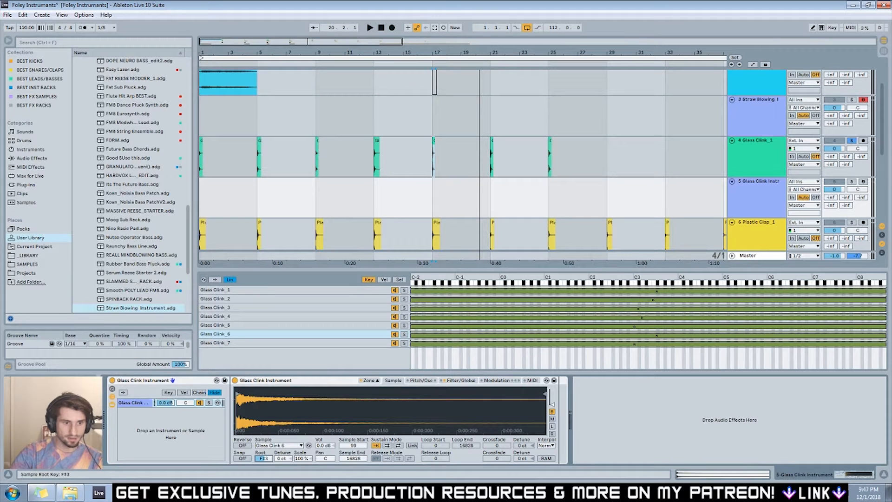
Play the sixth and seventh glass clinks and check their peak notes on the Master track's spectrum.
left_click(746, 170)
left_click(749, 358)
left_click(483, 64)
key("space")
mouse_move(701, 284)
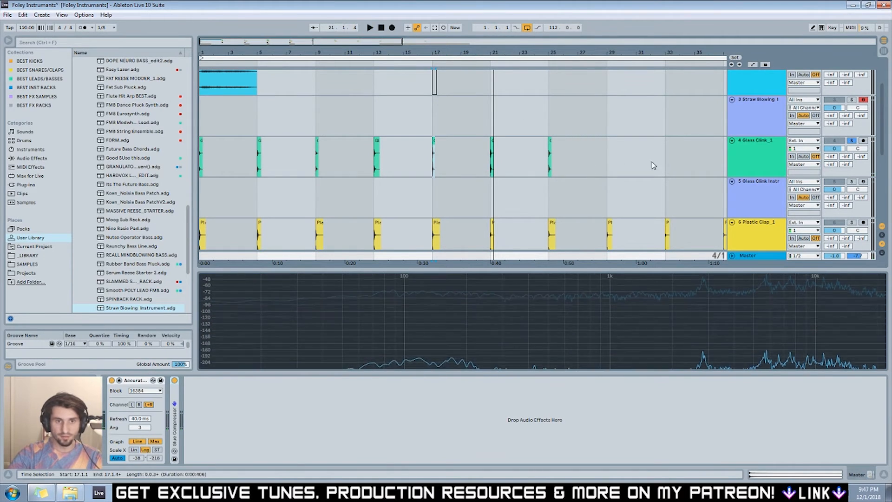
left_click(544, 63)
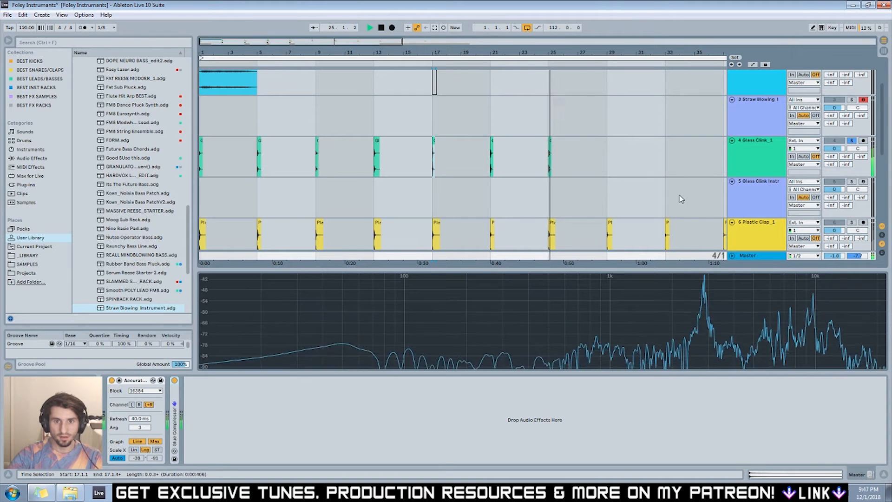
mouse_move(704, 278)
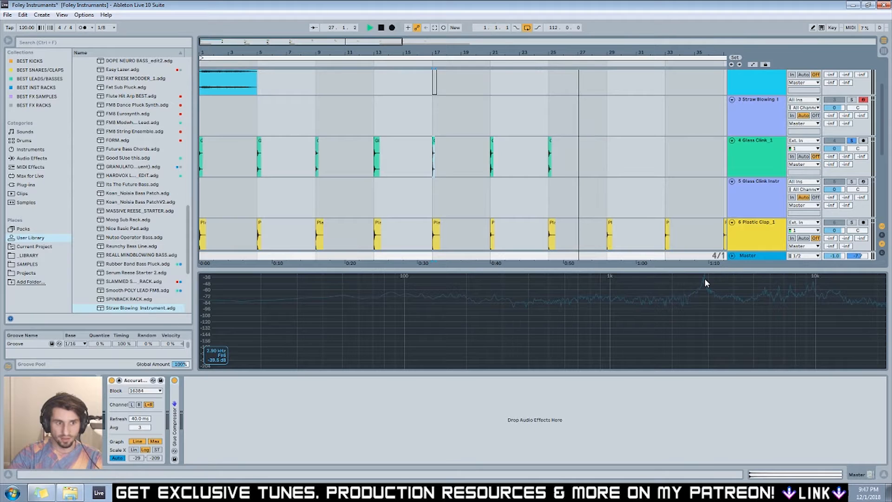
Return to the Glass Clink Instrument's Sampler and set the root keys of Glass Clink_6 and Glass Clink_7 to F3.
left_click(755, 159)
key("shift+Tab")
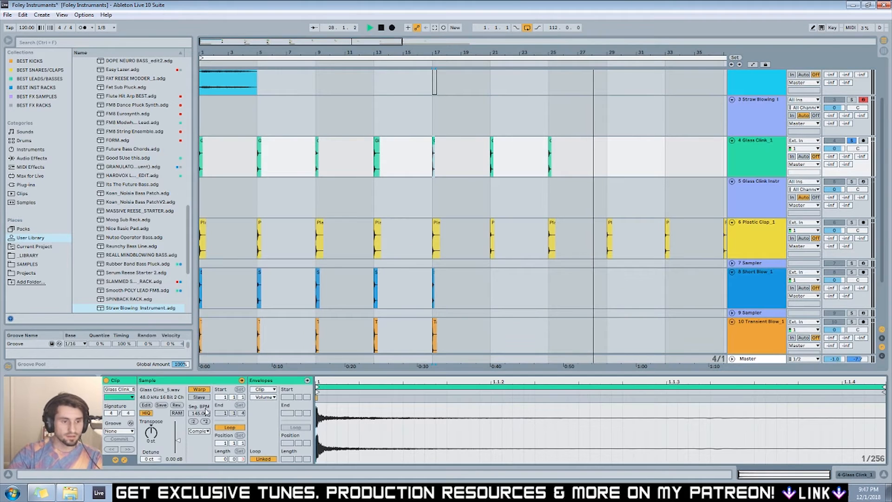
left_click(738, 211)
key("shift+Tab")
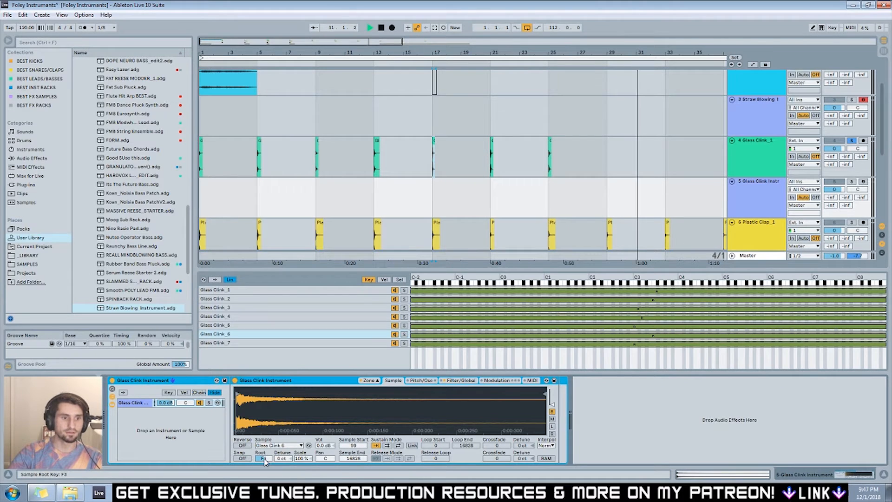
left_click(217, 343)
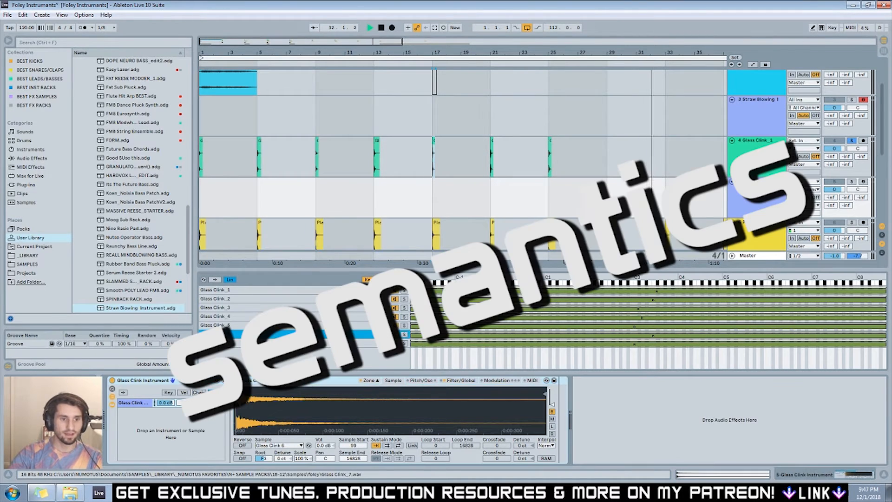
left_click(244, 334)
Play the fifth glass clink, check its peak note on the Master track's spectrum, and set Glass Clink_5's root key to F3.
left_click(243, 325)
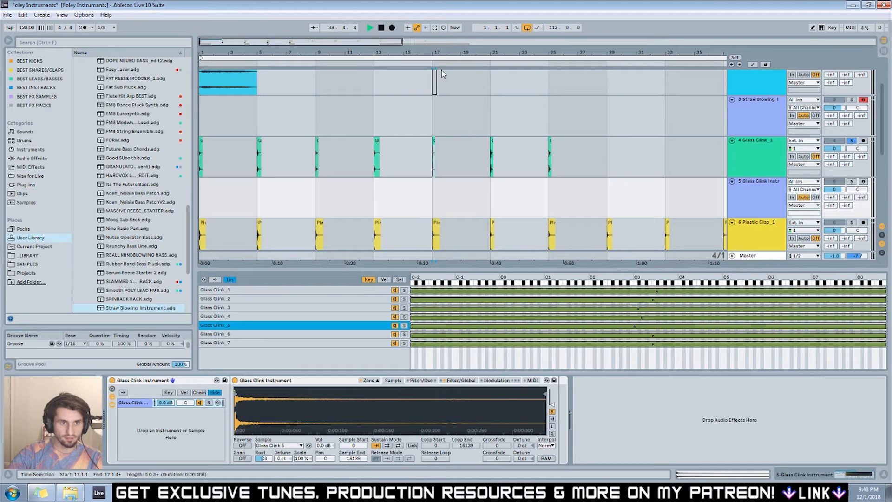
left_click(429, 62)
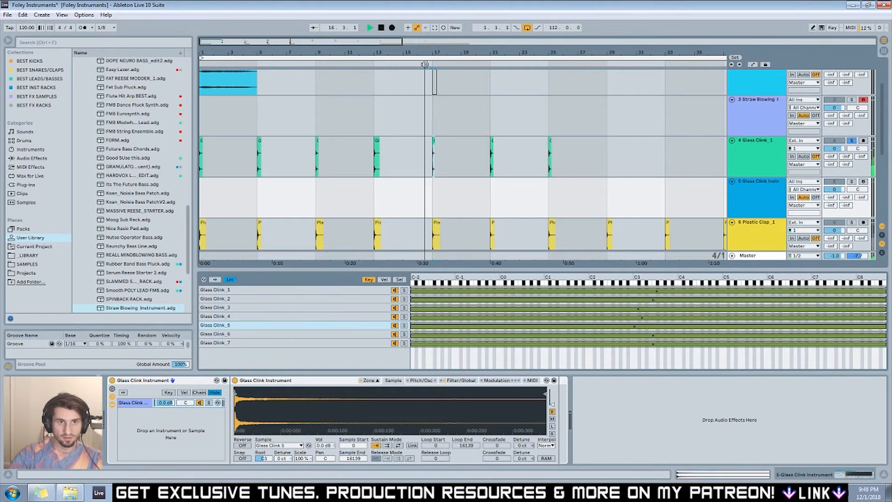
left_click(757, 256)
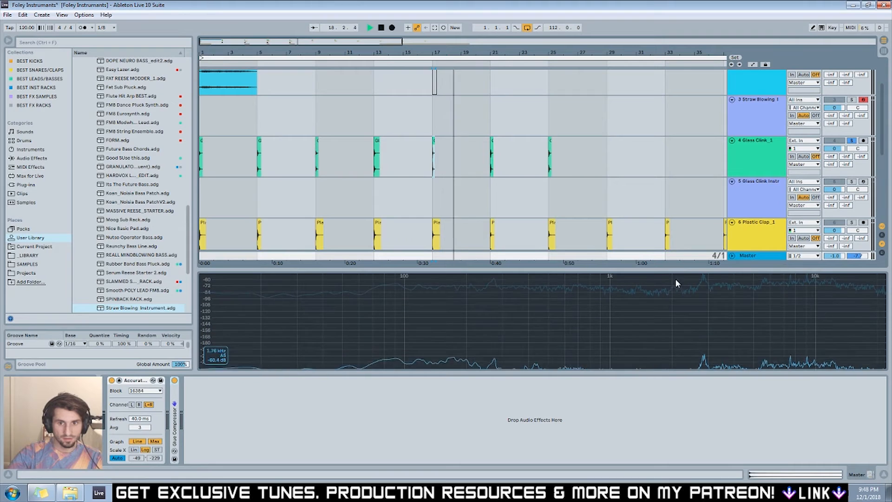
left_click(768, 153)
left_click(759, 197)
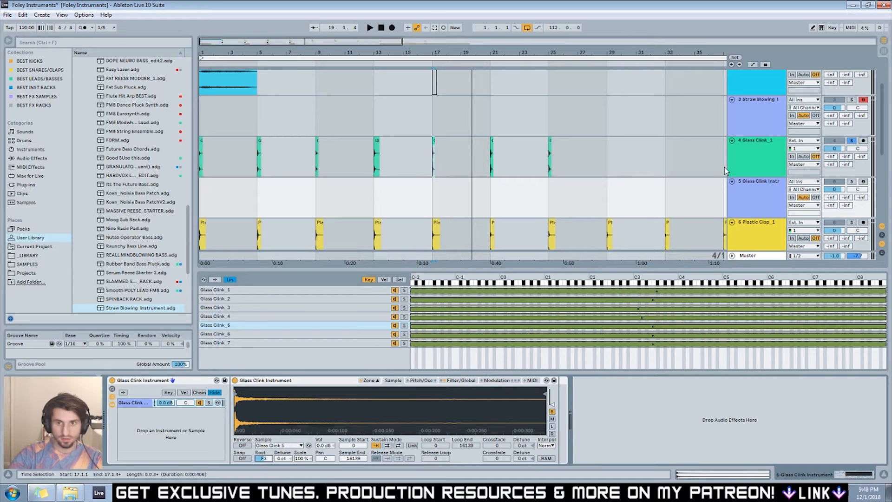
Arm and solo the Glass Clink Instrument track, and add a Ping Pong Delay after the Sampler inside the rack.
left_click(863, 182)
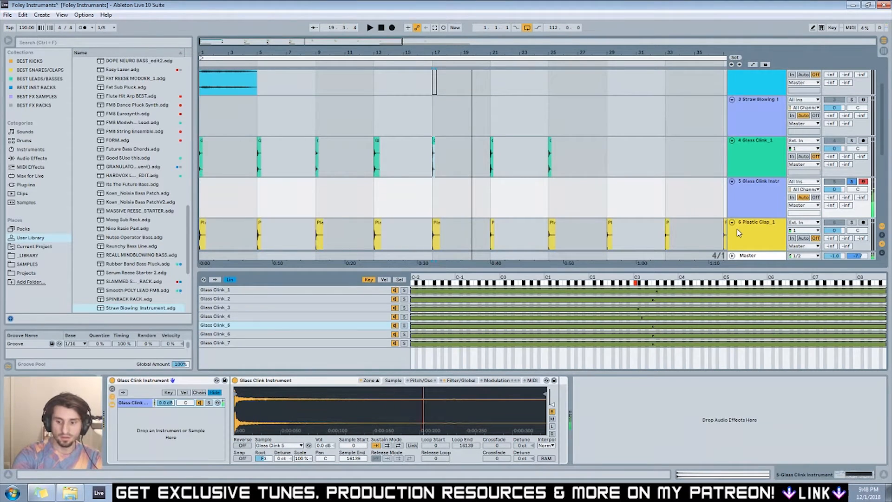
left_click(60, 43)
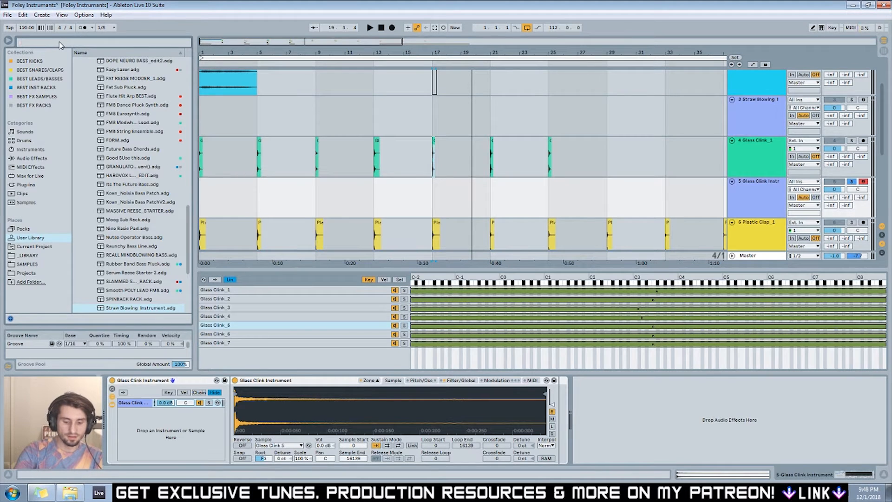
type("ping")
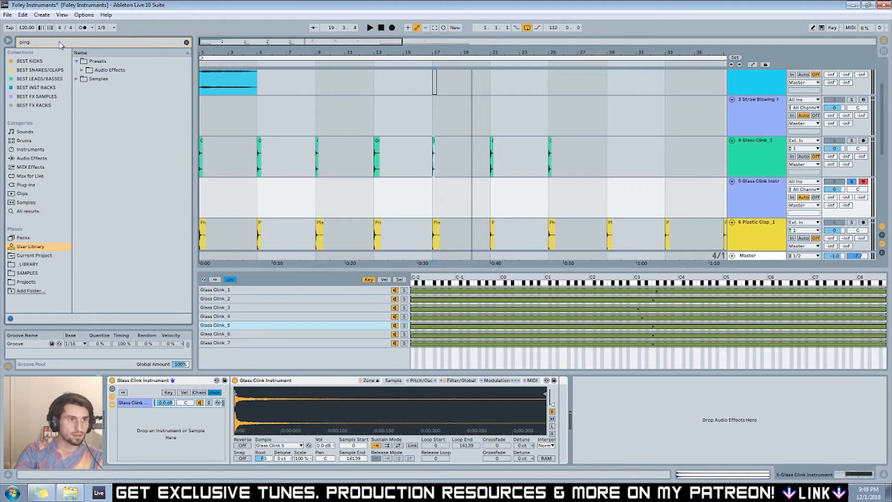
type(" pong")
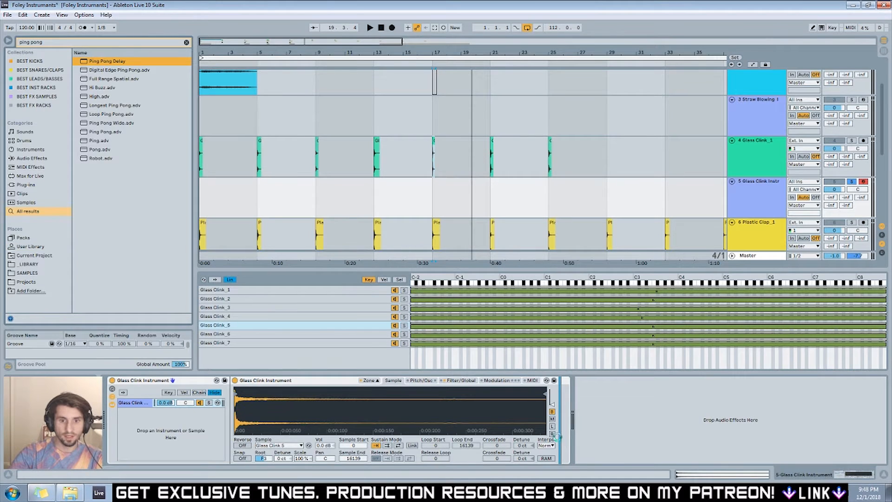
left_click_drag(557, 437, 565, 437)
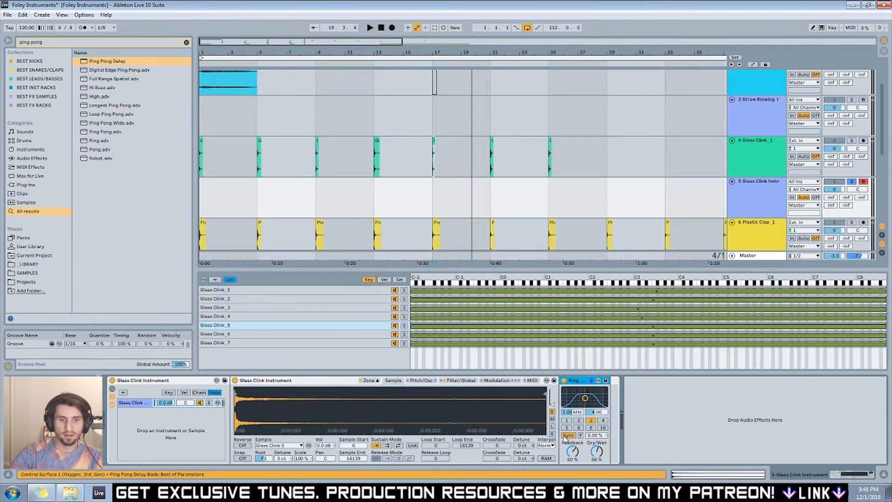
Set the Ping Pong Delay's filter to 1.52 kHz with width 6.17, beat division 2, timing offset 3.12%, and feedback and dry/wet 39%.
left_click_drag(586, 400, 587, 393)
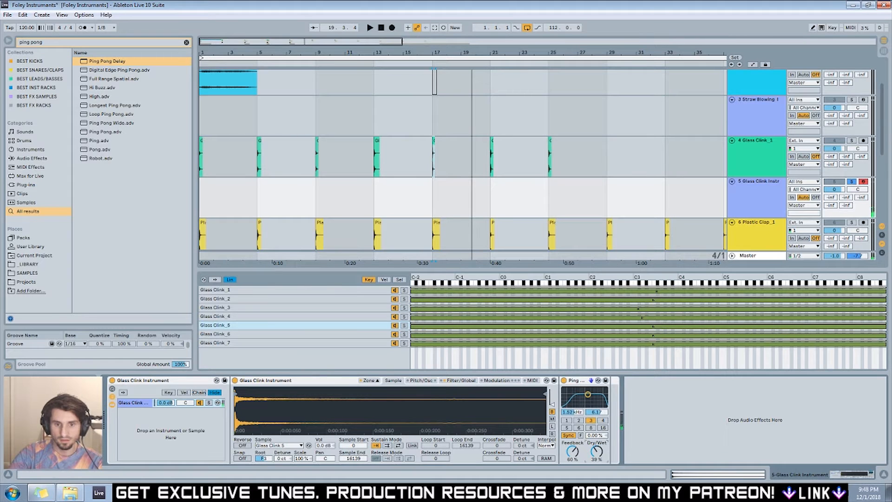
left_click(579, 420)
left_click_drag(575, 452, 573, 454)
left_click_drag(589, 436, 589, 434)
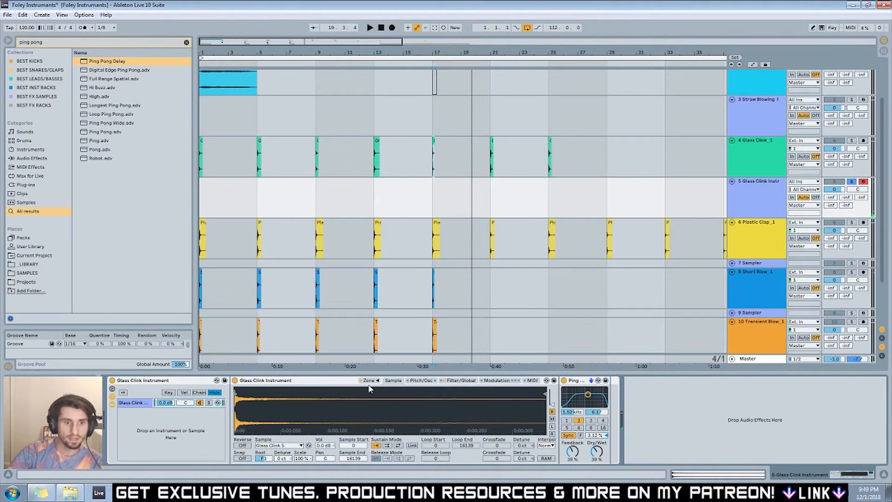
Examine the selector zones and key zones of the glass clink samples.
left_click(225, 291)
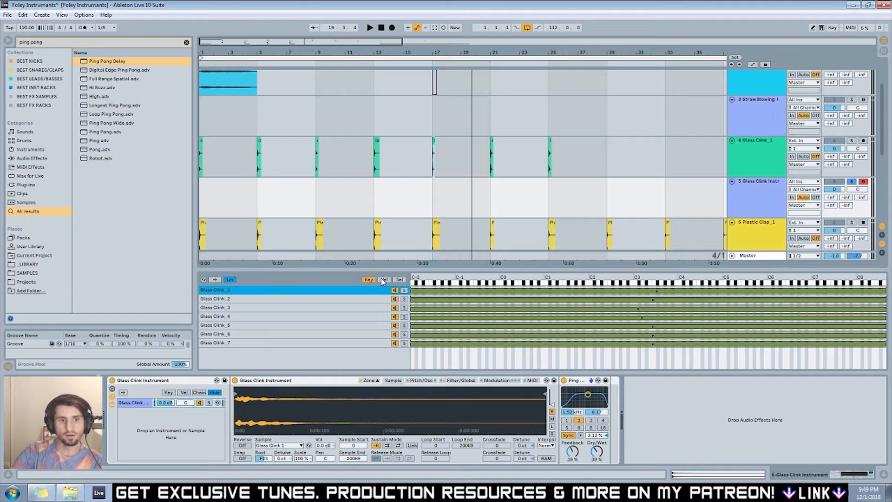
left_click(400, 279)
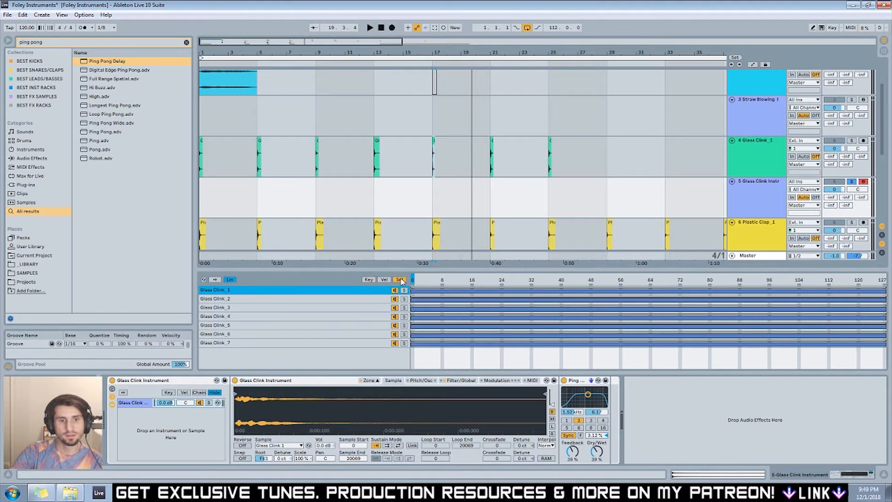
left_click(369, 280)
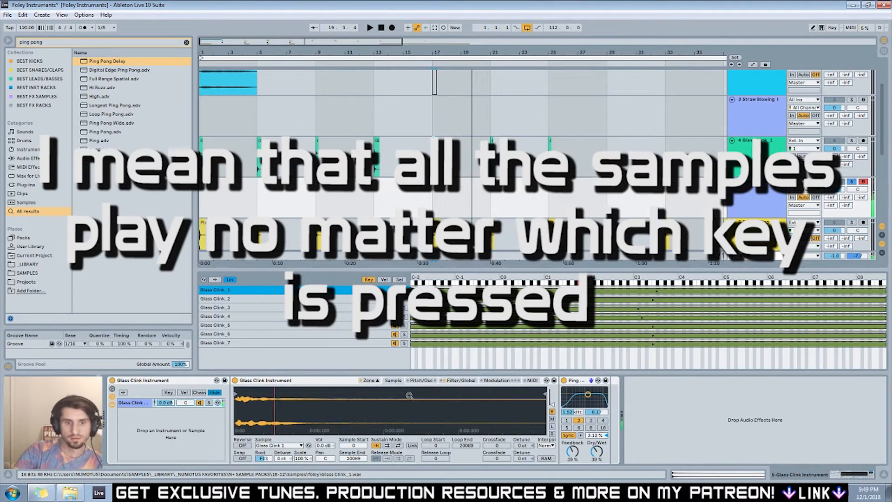
Rename the instrument rack as Glass Clink Instrument_ALL and select its track.
left_click(156, 382)
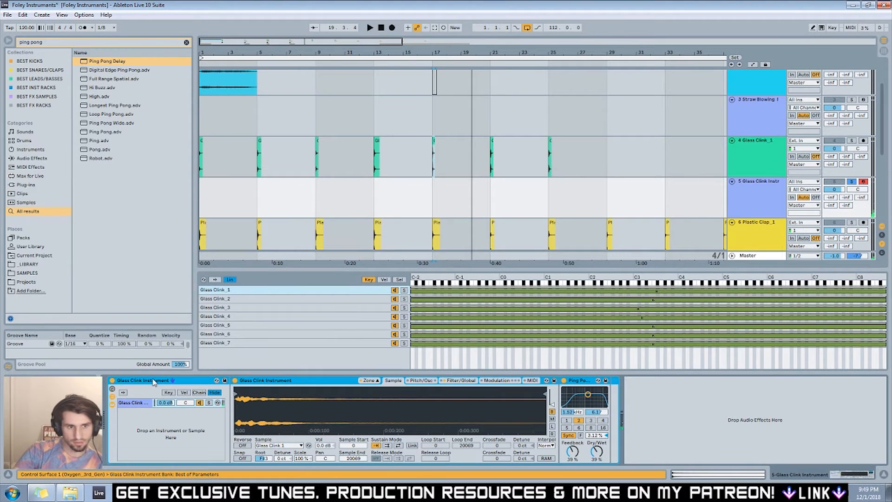
key("ctrl+r")
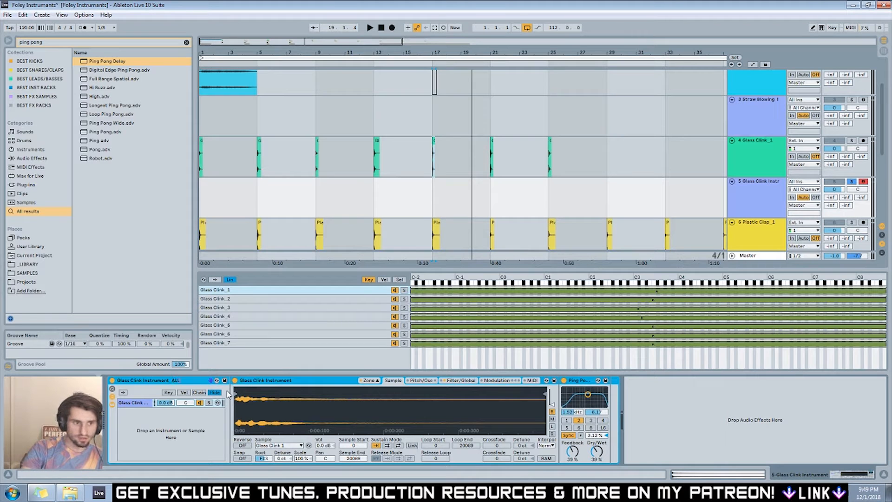
left_click(759, 207)
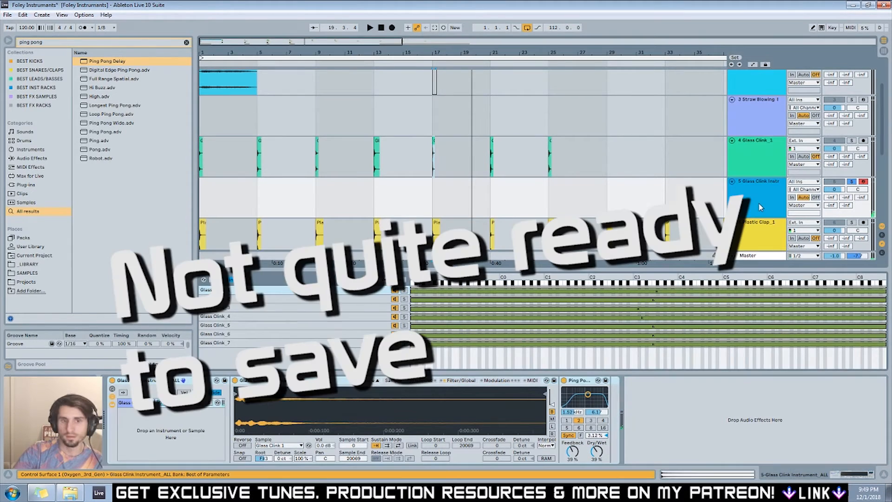
Switch the Sampler's filter to highpass at about 178 Hz with 45% resonance, filter envelope amount 68 and decay 1.15 s.
left_click(458, 380)
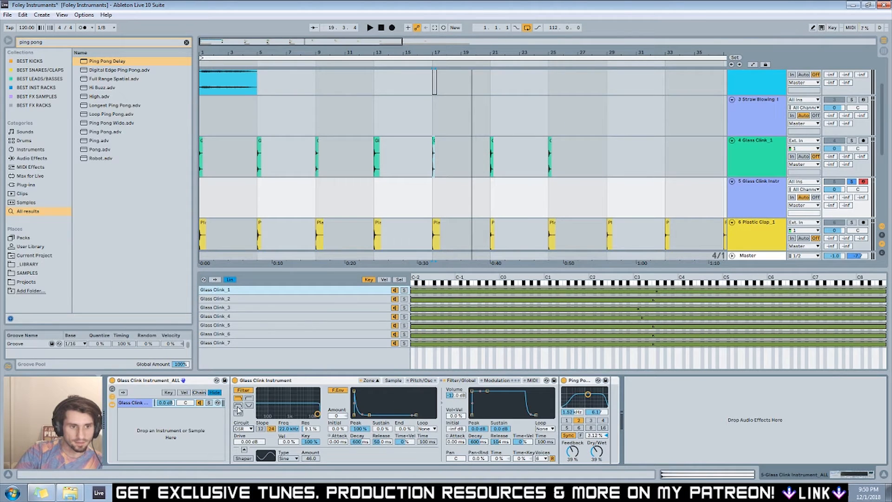
left_click(248, 398)
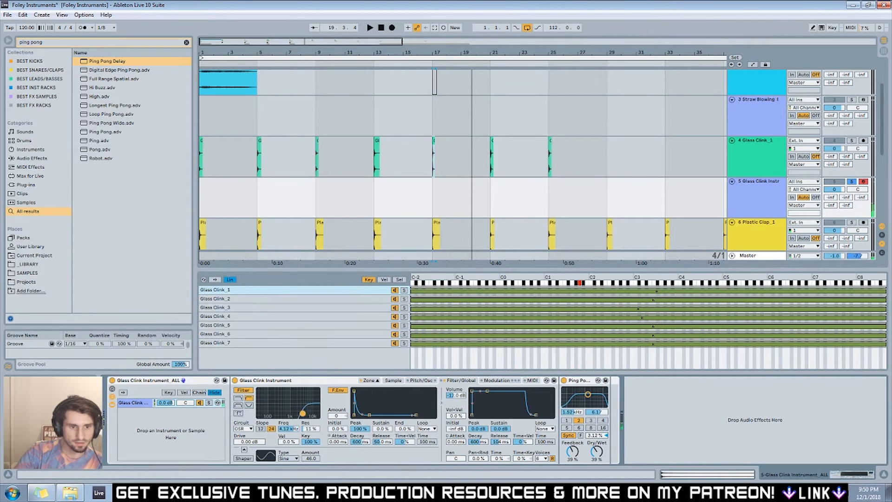
left_click_drag(298, 406, 274, 402)
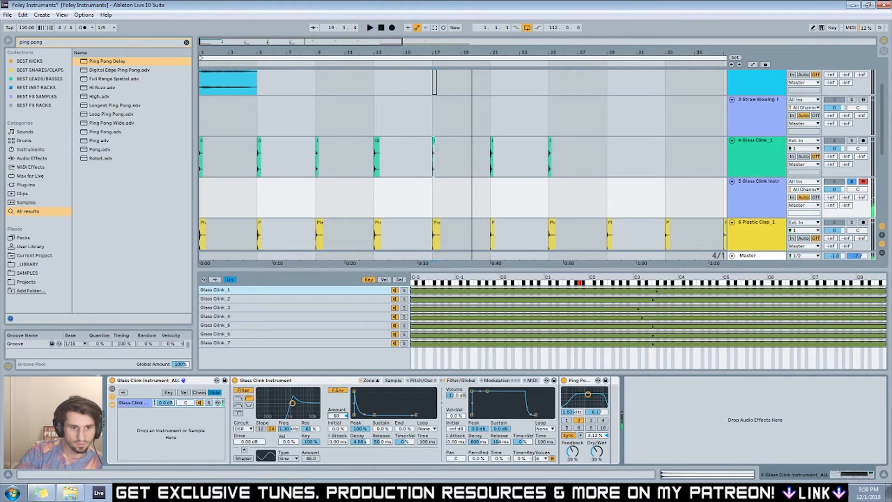
left_click_drag(286, 398, 273, 406)
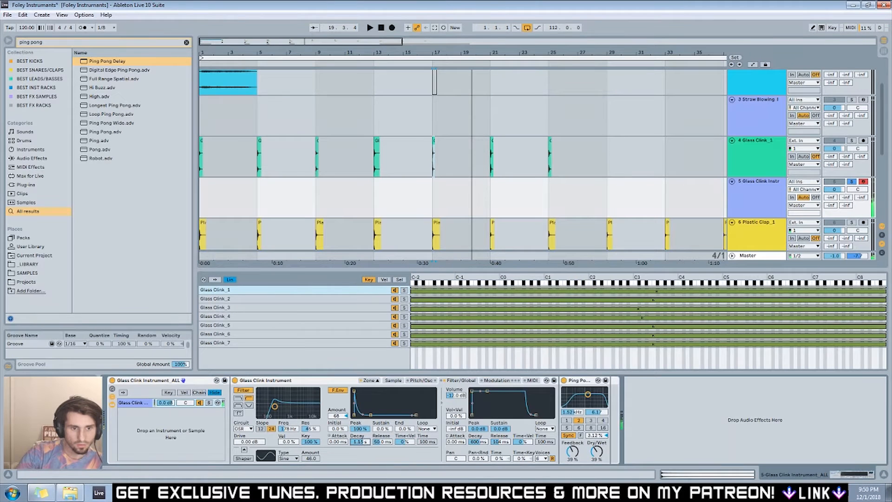
Map the filter envelope decay to Macro 1 and narrow its range, with a minimum of about 5.5 ms and a lower maximum.
right_click(359, 441)
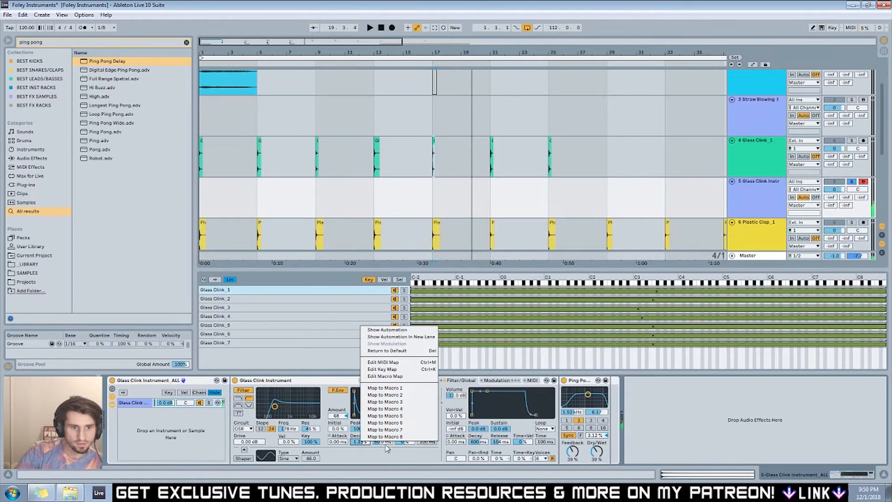
left_click(381, 388)
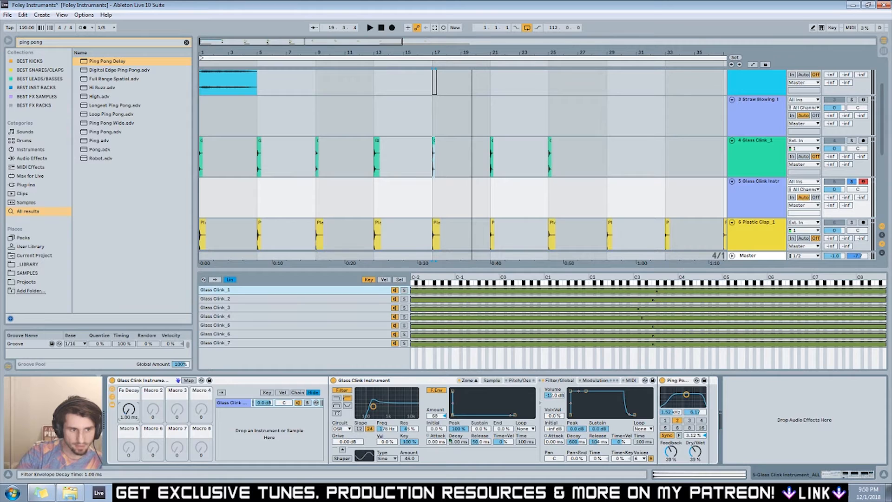
left_click(189, 380)
left_click_drag(219, 62, 220, 57)
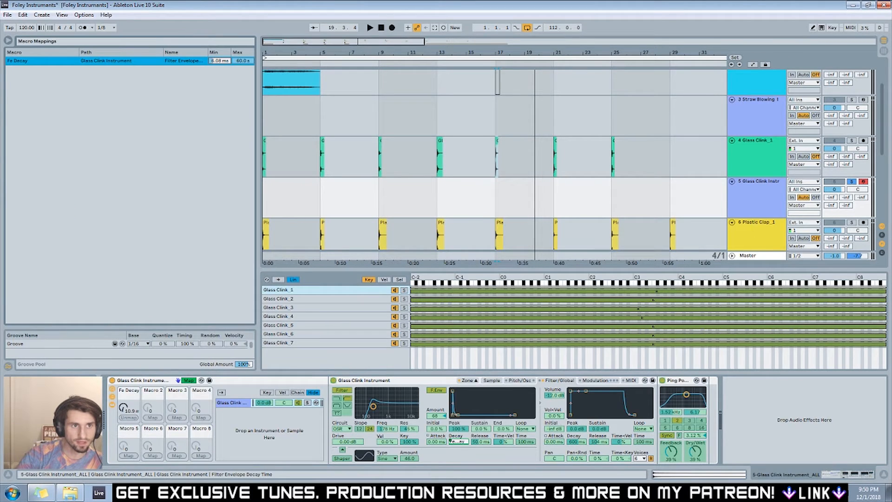
left_click_drag(235, 63, 234, 83)
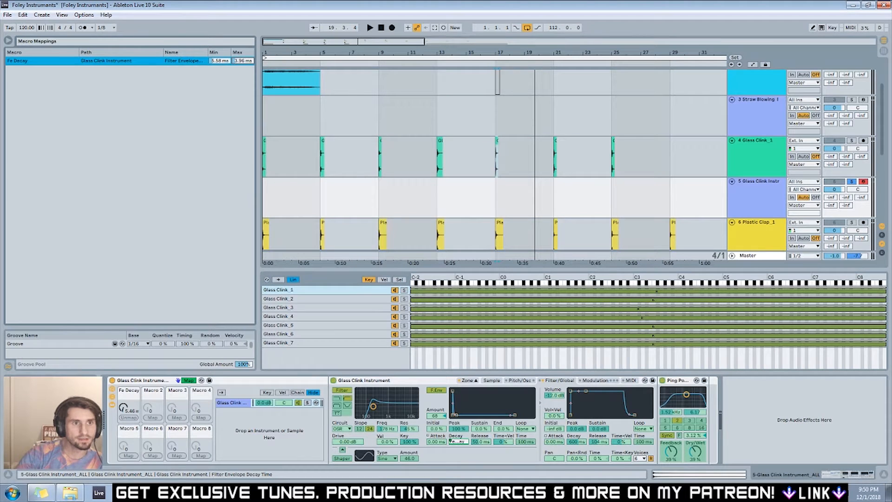
left_click(189, 380)
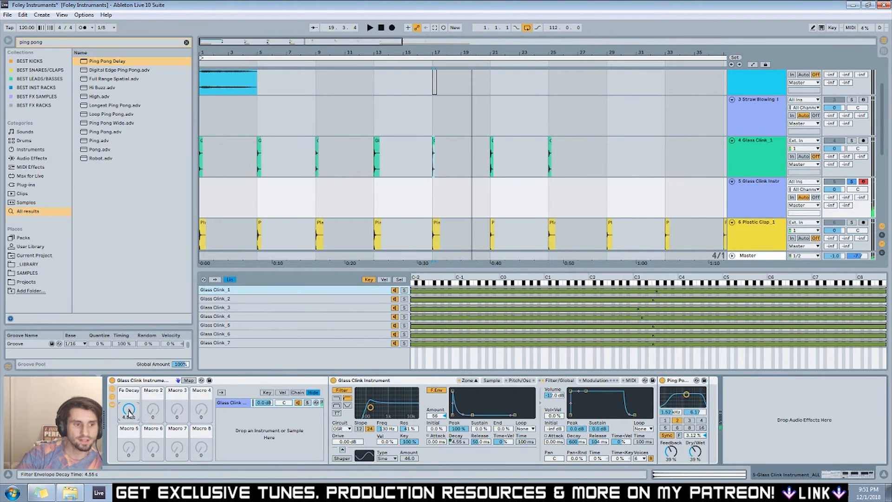
Set the filter envelope decay macro to 1.51 s, and map the filter envelope amount to Macro 2 at 45.
mouse_move(129, 410)
left_mouse_down()
mouse_move(129, 423)
mouse_move(128, 383)
mouse_move(129, 410)
left_mouse_up()
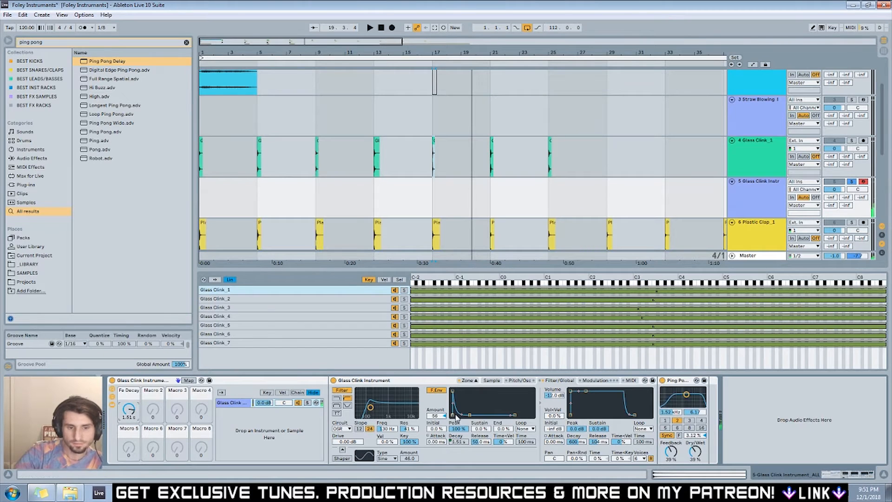
left_click_drag(437, 416, 437, 408)
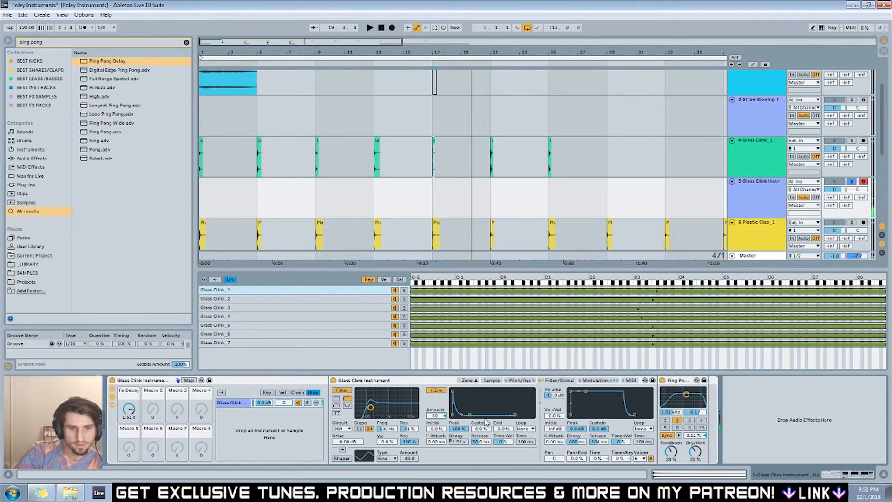
right_click(437, 415)
left_click(462, 368)
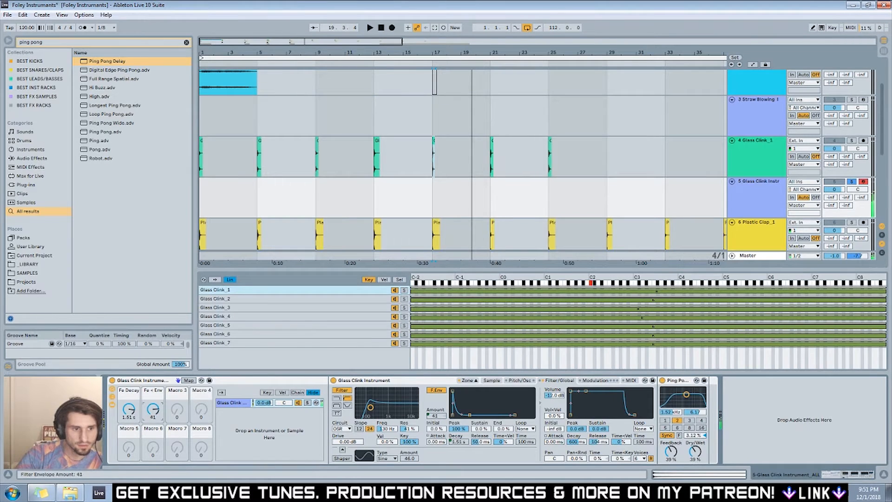
left_click_drag(153, 409, 153, 404)
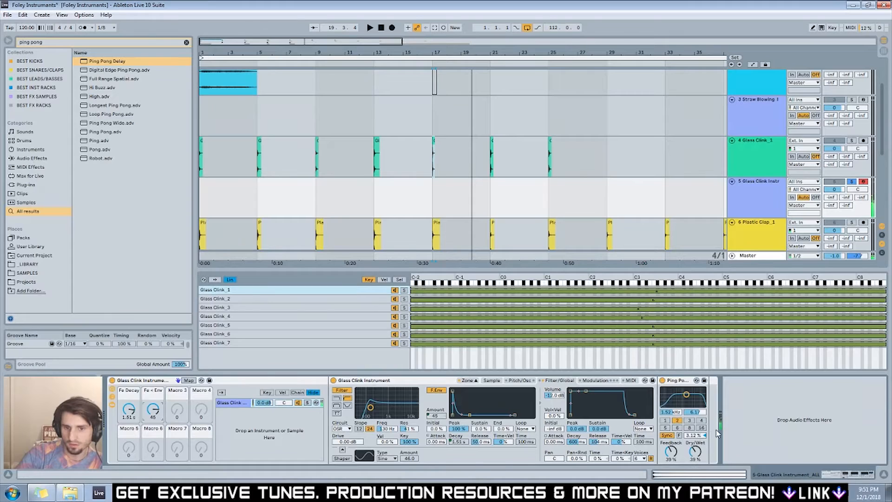
Map the Ping Pong Delay's dry/wet to Macro 3 and set it to 26%.
right_click(695, 450)
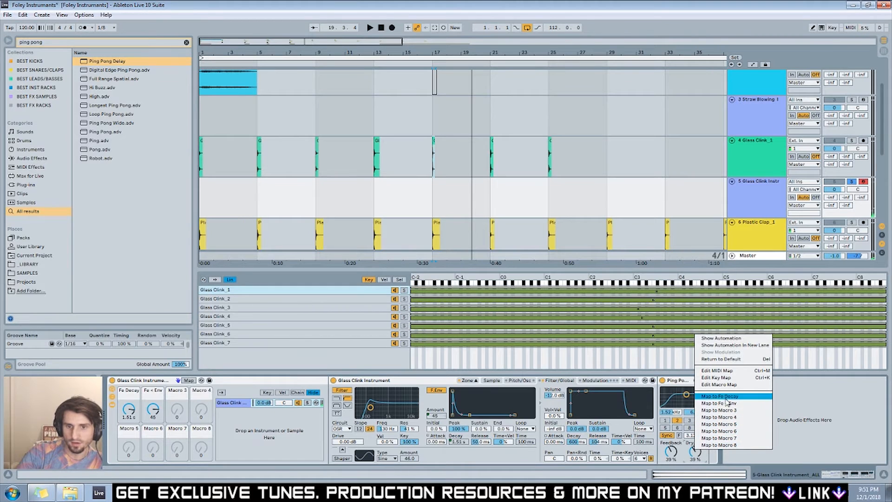
left_click(727, 411)
left_click_drag(693, 460, 693, 437)
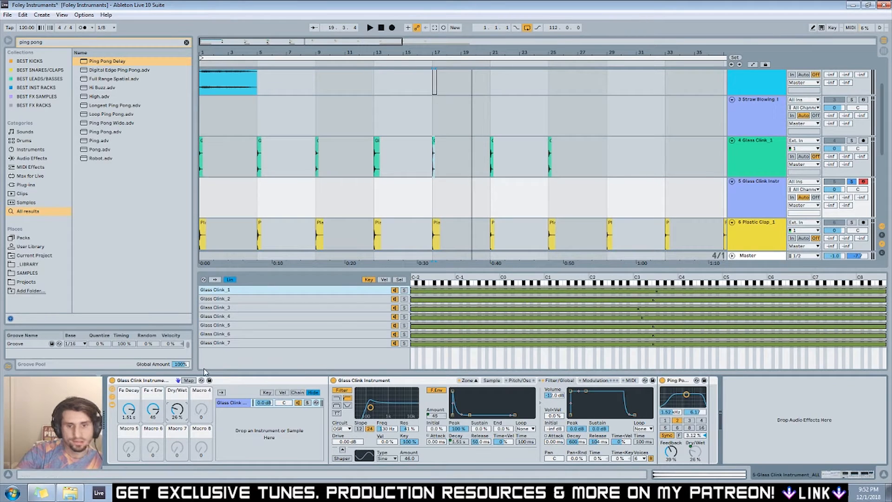
Find the Chorus effect in the browser and add it to the rack between the Sampler and the Ping Pong Delay.
left_click_drag(45, 41, 0, 41)
type("chorus")
left_click_drag(95, 65, 789, 392)
left_click_drag(648, 408, 705, 439)
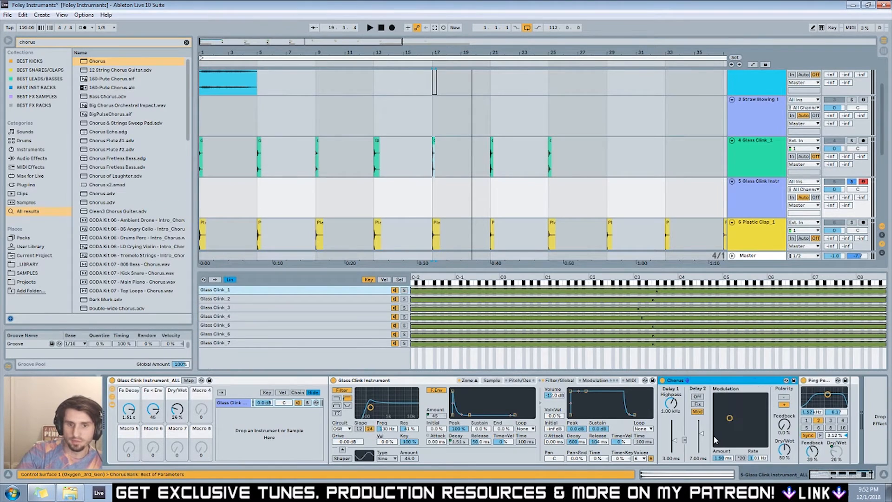
Set the Chorus to delays of 3.90 ms and 10.8 ms, modulation 0.19 ms at about 4.65 Hz, feedback 25% and dry/wet 100%.
left_click_drag(780, 451, 781, 461)
mouse_move(785, 428)
left_mouse_down()
mouse_move(785, 418)
mouse_move(784, 432)
left_mouse_up()
left_click_drag(730, 418, 755, 431)
left_click_drag(701, 433, 701, 428)
left_click_drag(755, 431, 758, 434)
left_click_drag(675, 440, 674, 442)
left_click_drag(758, 435, 784, 443)
left_click_drag(784, 424, 784, 428)
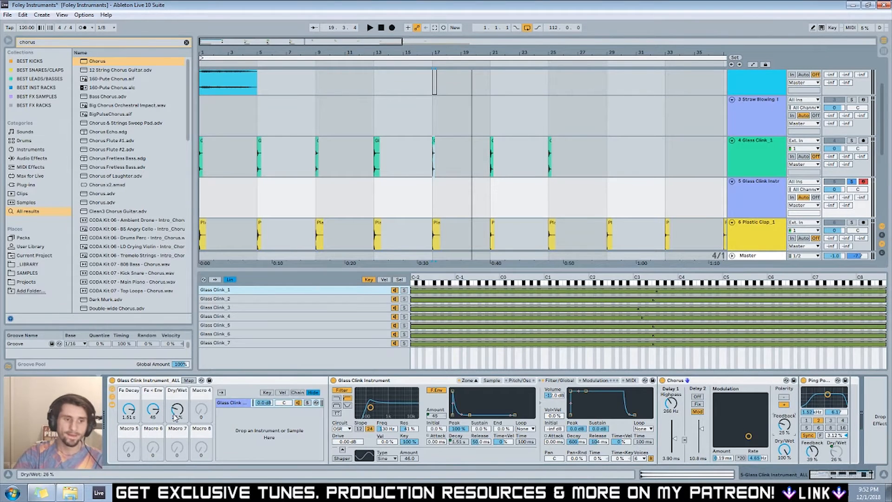
Save the complete Glass Clink Instrument_ALL rack as a preset in the User Library.
left_click(240, 383)
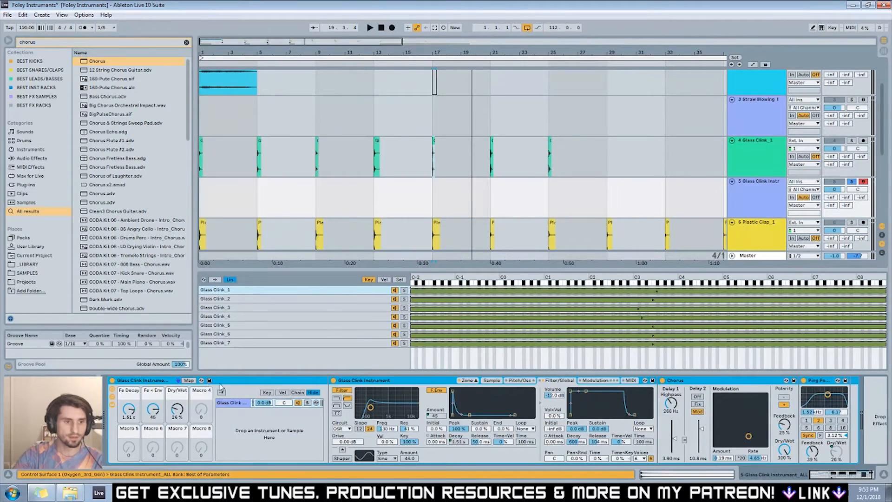
left_click(209, 381)
key("Return")
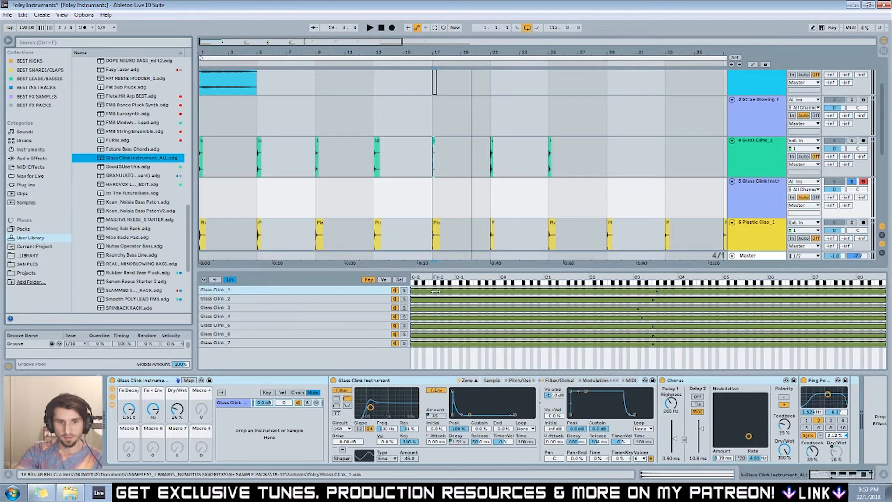
Show the Sampler's sample select zones with the selector at about 46, and open the options for the Glass Clink_4 sample.
left_click(400, 280)
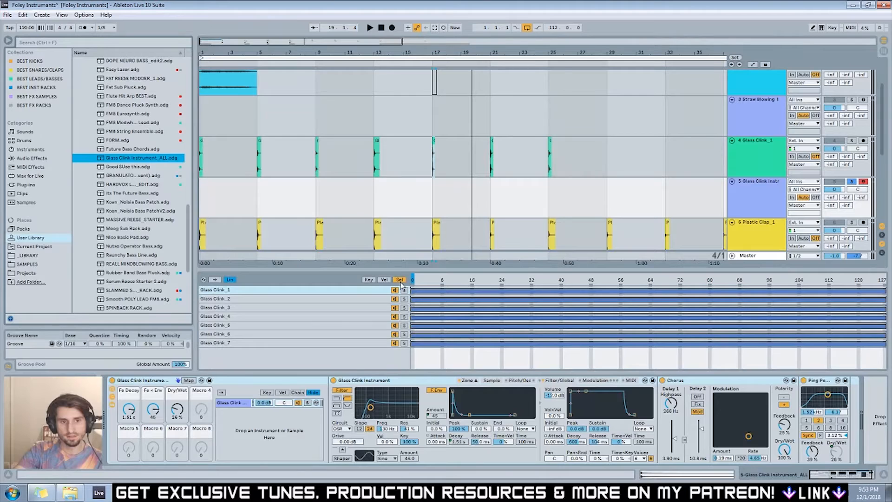
mouse_move(413, 281)
left_mouse_down()
mouse_move(884, 280)
mouse_move(415, 281)
mouse_move(584, 280)
left_mouse_up()
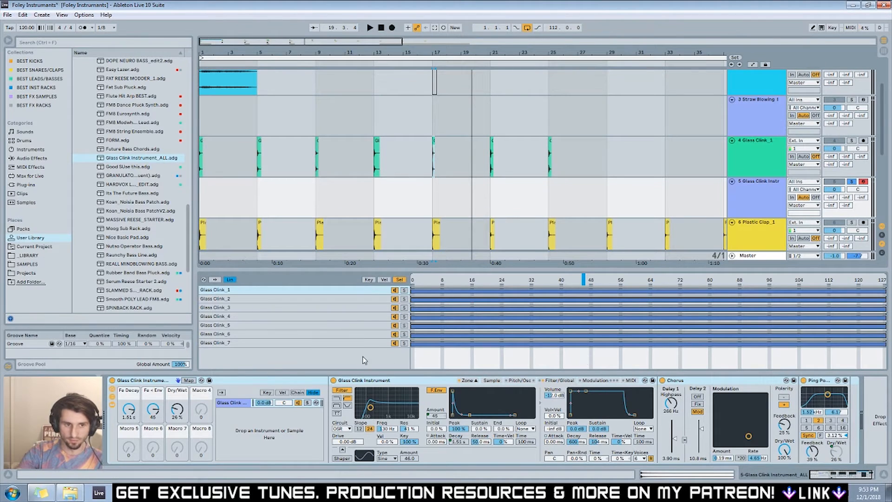
right_click(337, 317)
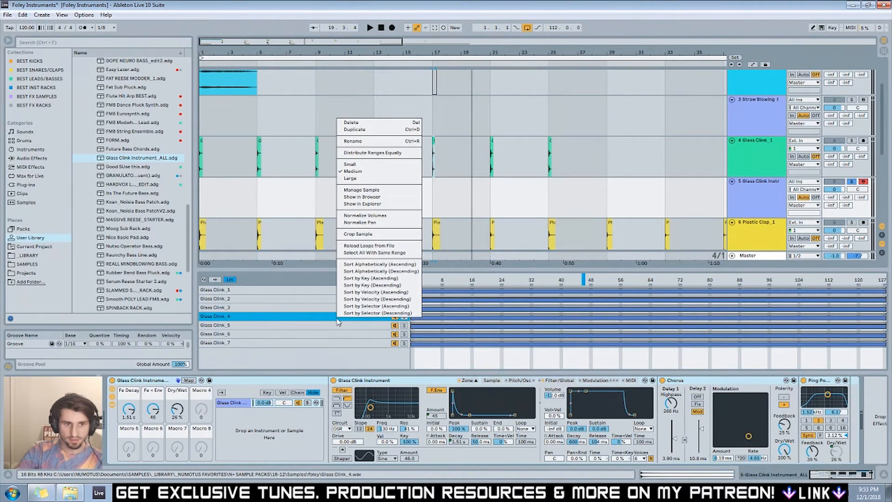
Distribute the selector ranges of the seven Glass Clink samples equally and move the sample selector to about 10, within Glass Clink_1's zone.
left_click(393, 158)
mouse_move(586, 280)
left_mouse_down()
mouse_move(413, 281)
mouse_move(875, 281)
mouse_move(449, 280)
left_mouse_up()
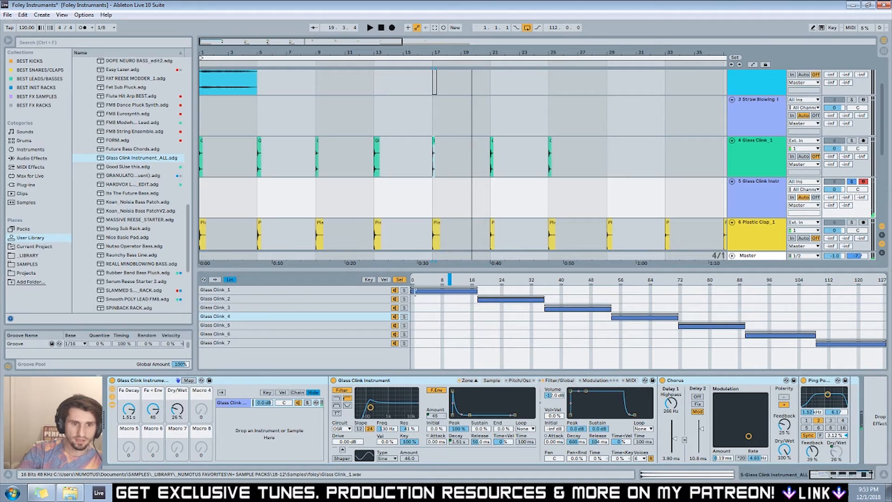
Set the root key of sample Glass Clink_1 to F3 and move the sample selector to about 27, within Glass Clink_2's zone.
left_click(296, 291)
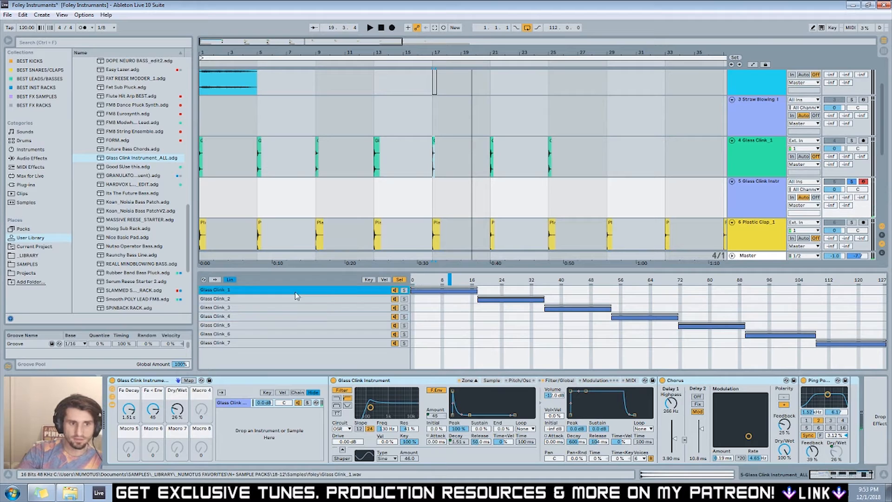
left_click(518, 381)
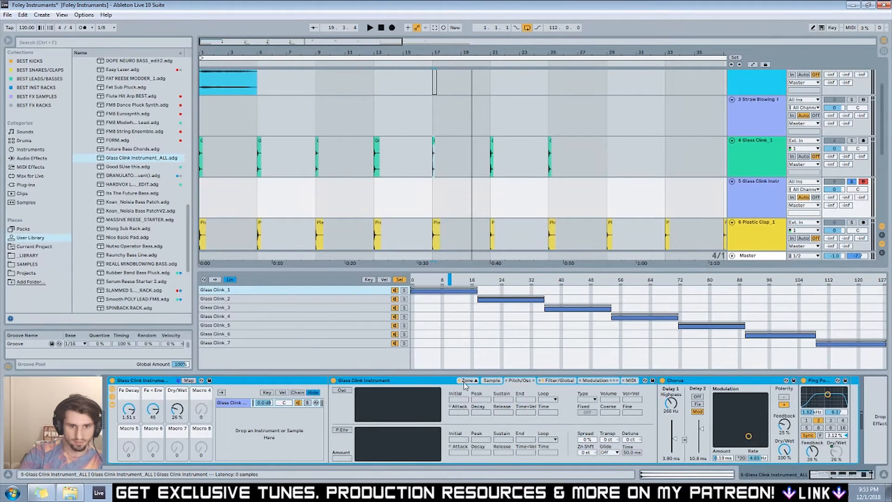
left_click(492, 381)
left_click(360, 458)
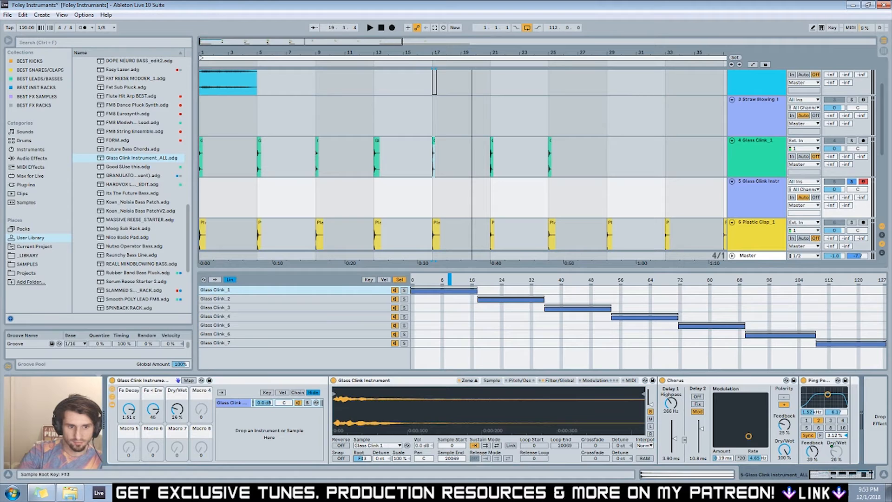
left_click_drag(362, 459, 361, 461)
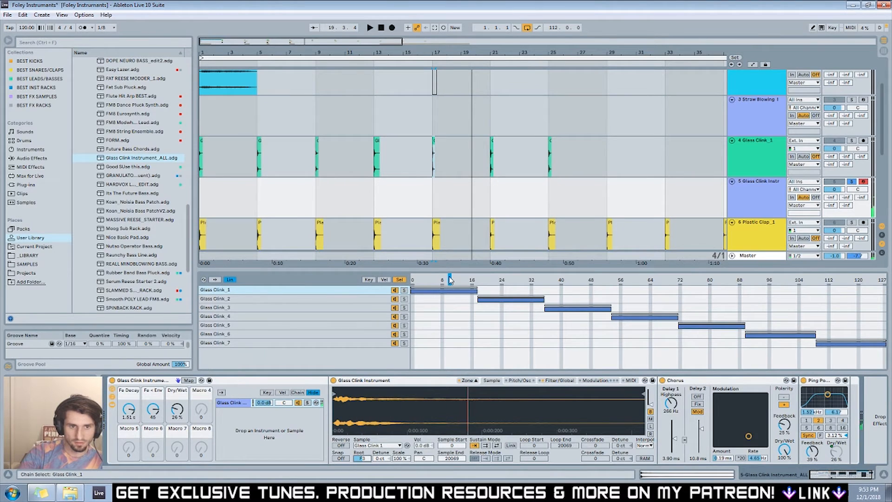
left_click_drag(450, 279, 520, 280)
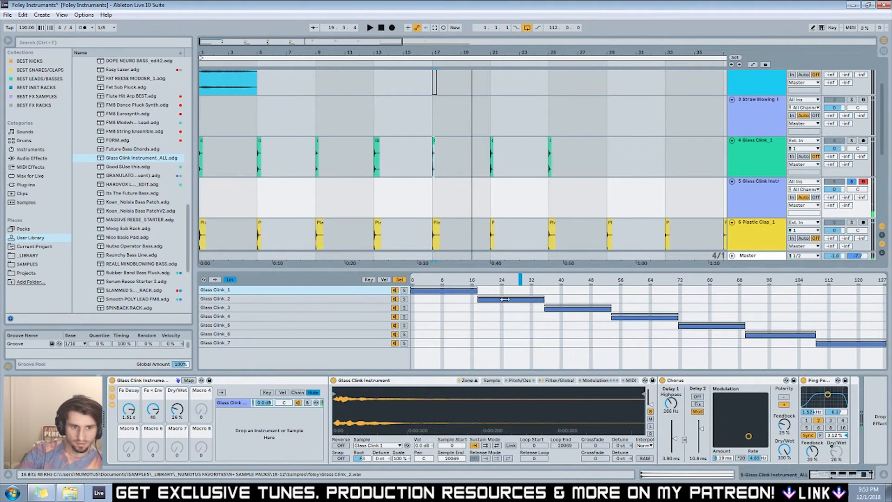
mouse_move(510, 281)
left_mouse_down()
mouse_move(655, 281)
mouse_move(512, 280)
left_mouse_up()
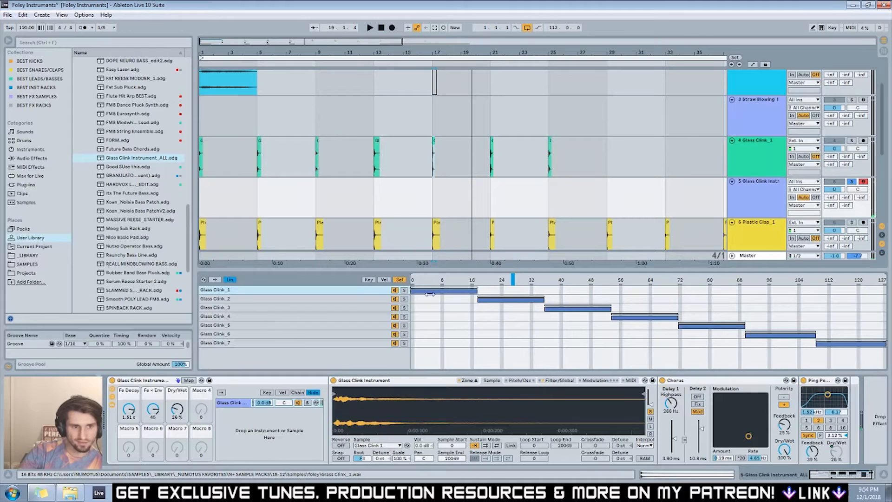
Delete samples Glass Clink_2, Glass Clink_3 and Glass Clink_4 and distribute the remaining selector ranges equally.
left_click_drag(242, 302, 248, 316)
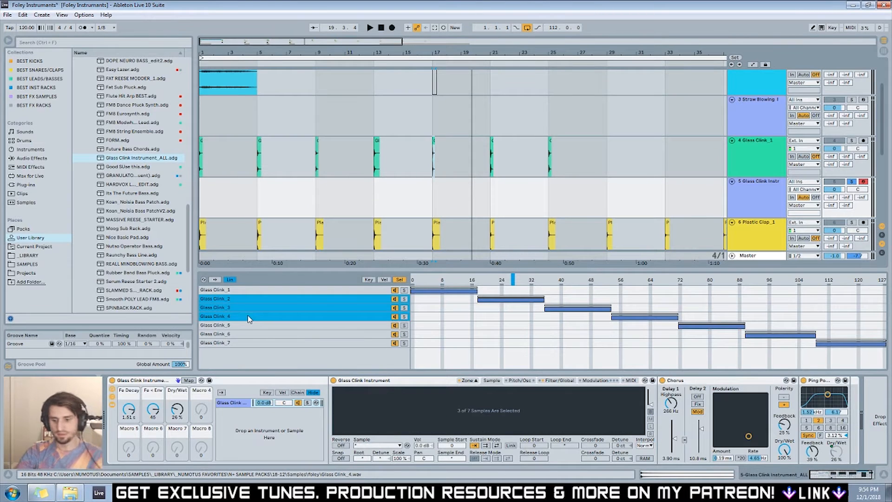
key("Delete")
right_click(375, 324)
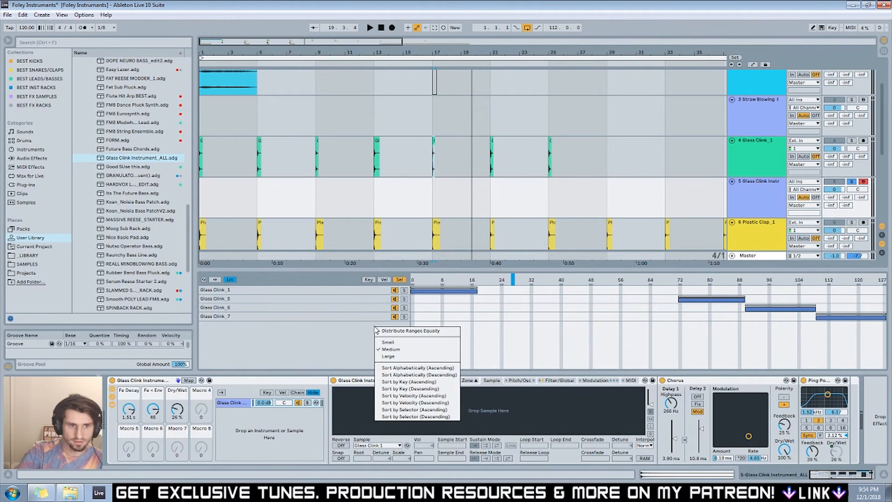
left_click(407, 335)
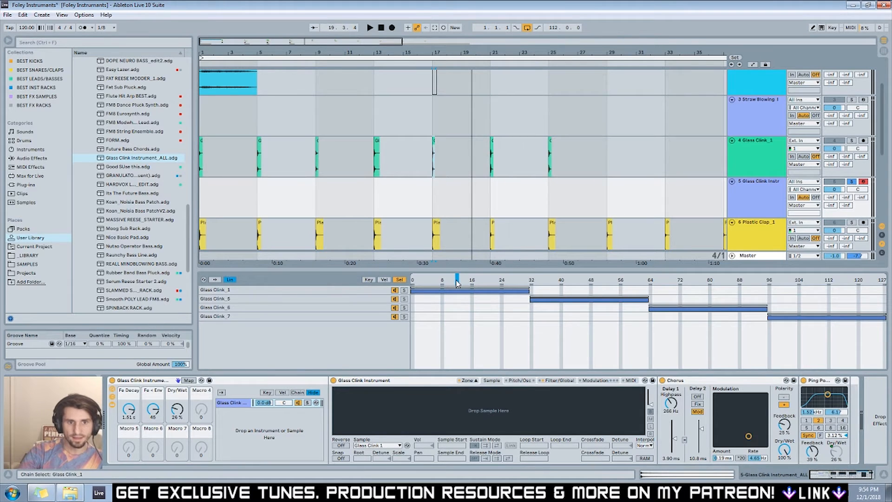
Map the sample selector to Macro 4 of the rack and set that macro to 13.
right_click(457, 281)
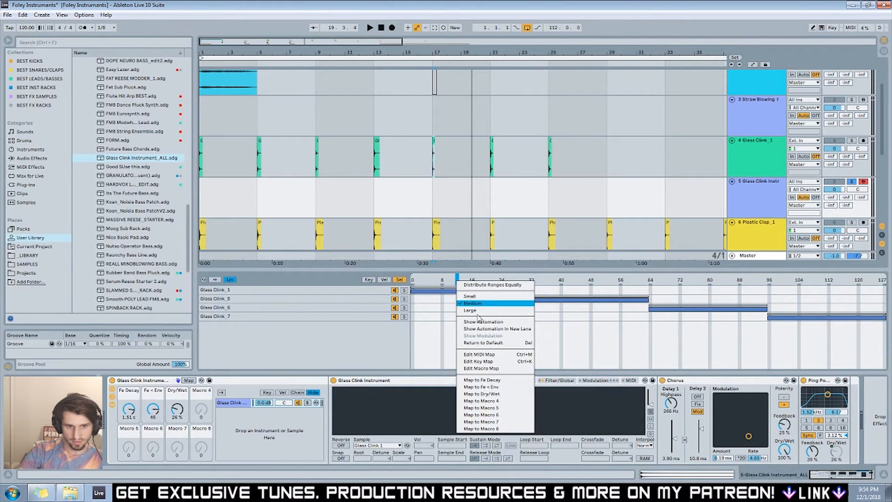
left_click(505, 403)
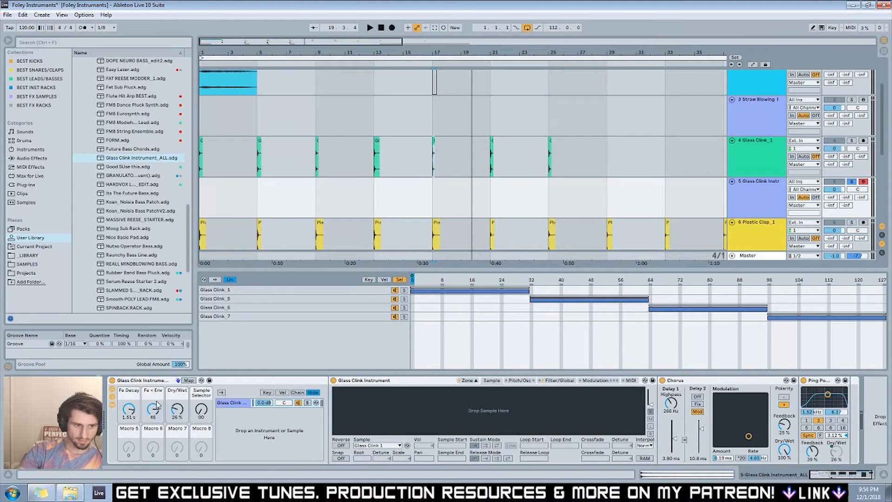
mouse_move(199, 410)
left_mouse_down()
mouse_move(199, 396)
mouse_move(199, 405)
left_mouse_up()
Rename the rack Glass Clink Instrument_Individual and save it as a preset in the User Library.
left_click(149, 380)
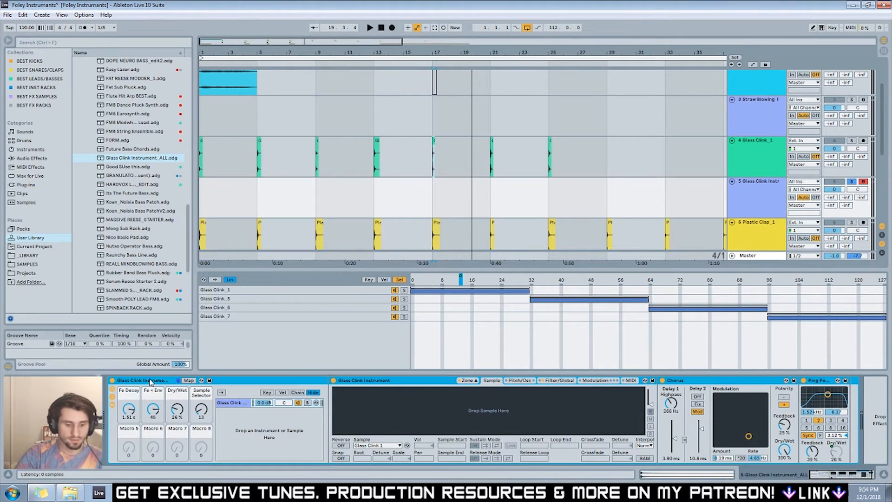
key("ctrl+r")
left_click_drag(165, 381, 247, 385)
type("Individual")
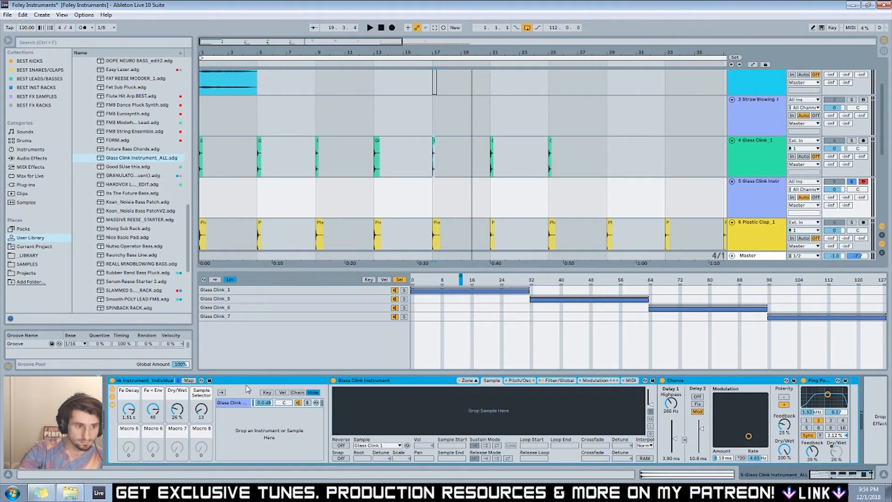
key("Return")
left_click(209, 380)
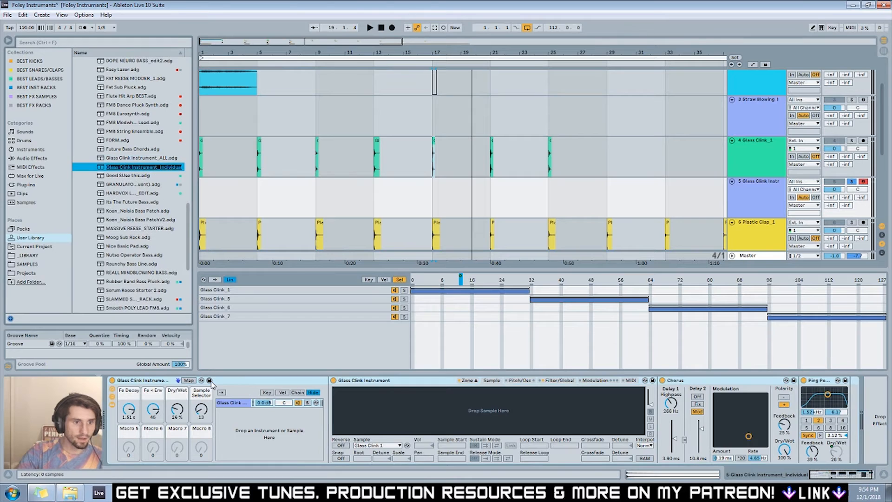
key("Return")
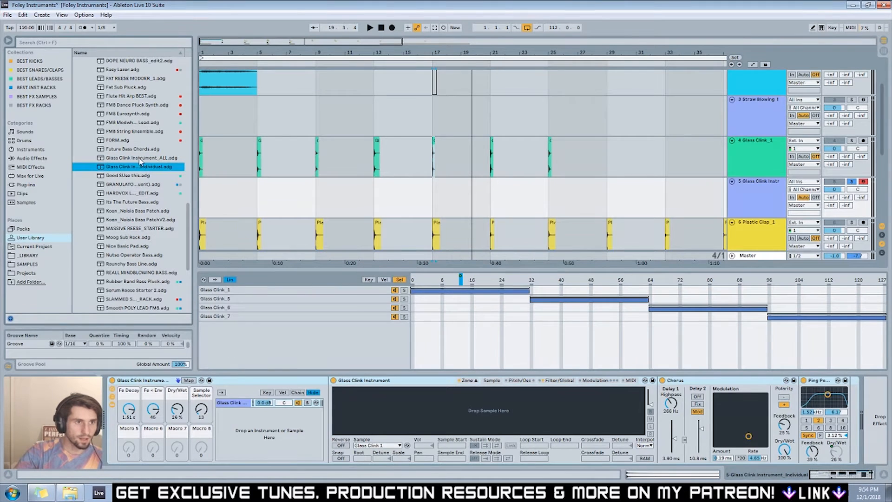
Load the Glass Clink Instrument_ALL preset from the User Library onto the Glass Clink instrument track.
double_click(140, 159)
double_click(155, 380)
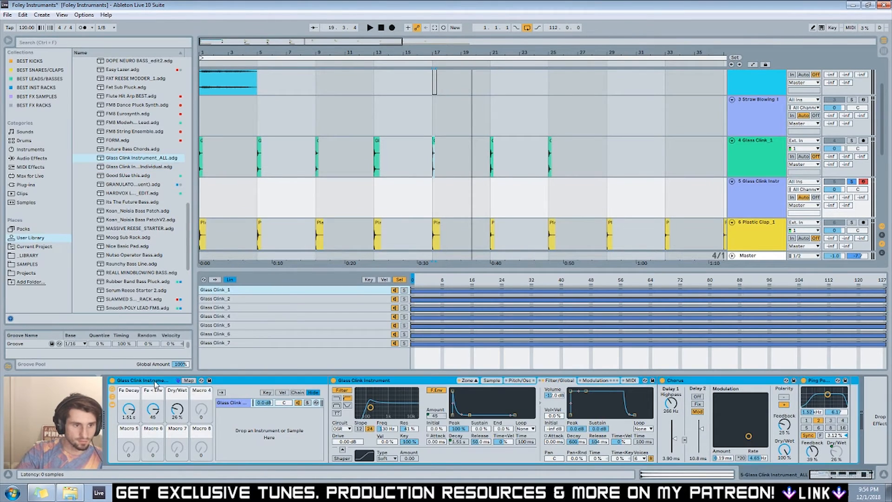
double_click(114, 440)
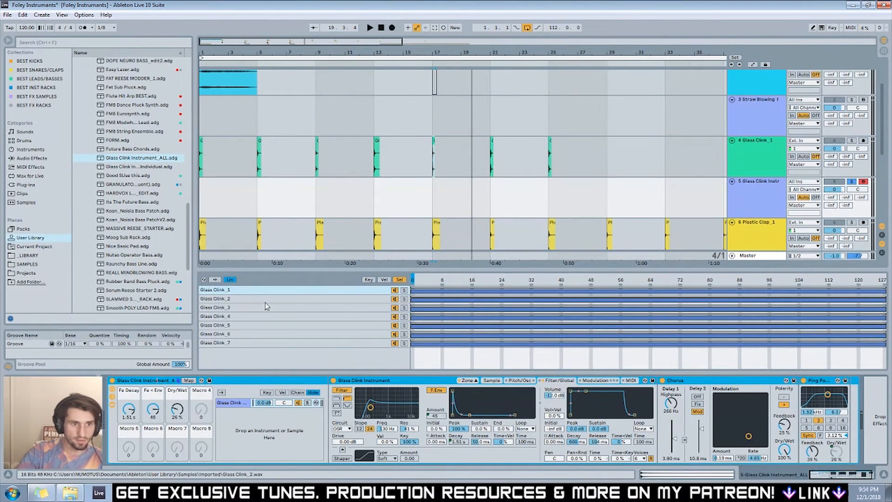
Mute samples Glass Clink_1 to Glass Clink_6 one by one for comparison and reactivate Glass Clink_5 and Glass Clink_6.
left_click(284, 317)
left_click(395, 299)
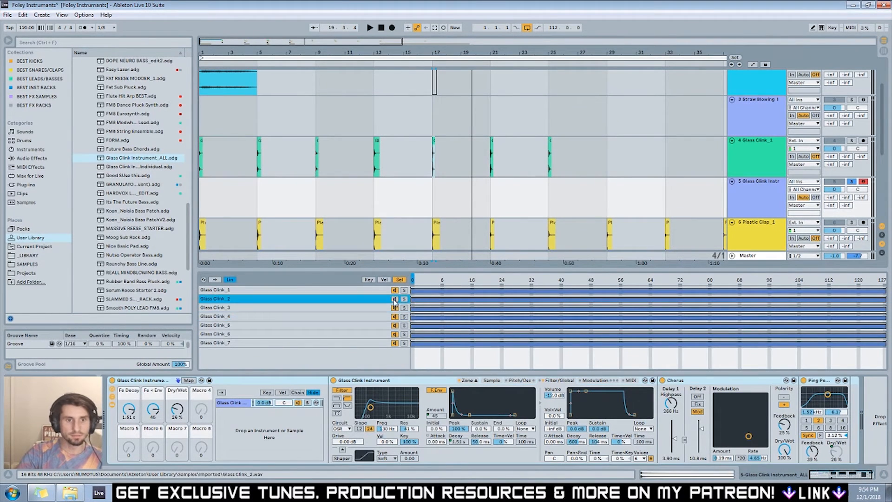
left_click(396, 326)
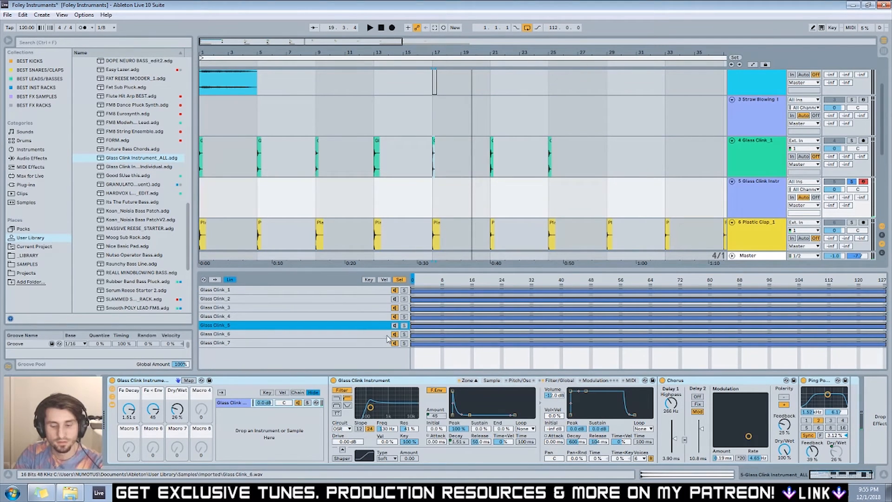
left_click(395, 317)
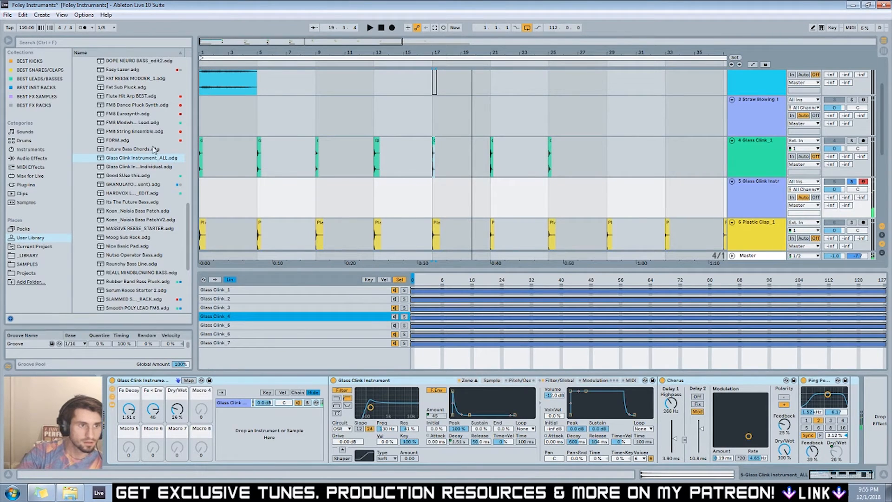
left_click(396, 335)
left_click(395, 308)
left_click(394, 290)
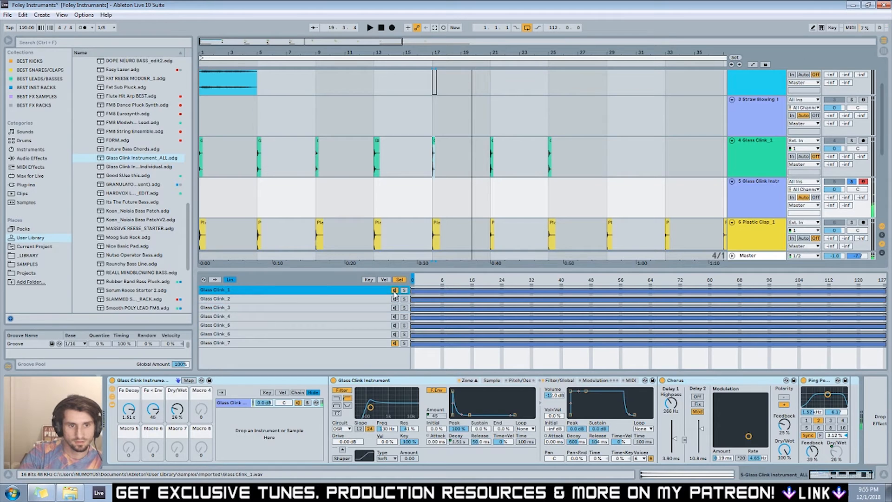
left_click(395, 334)
left_click(395, 325)
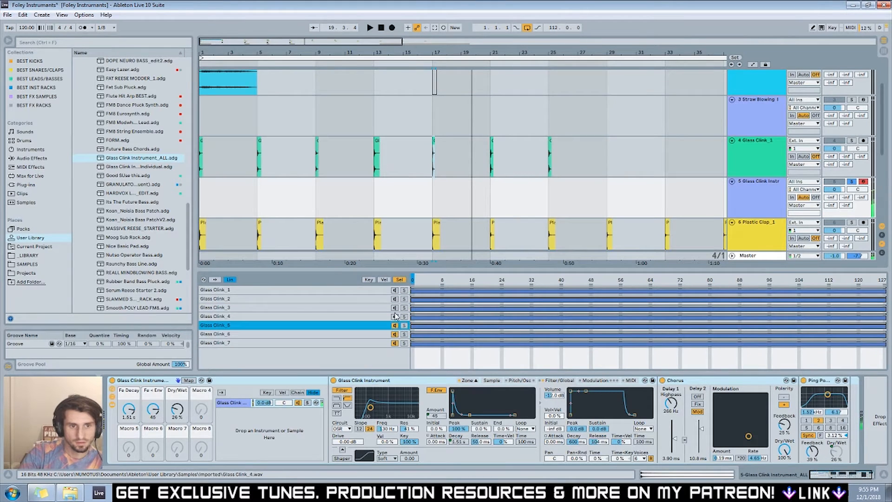
Reactivate sample Glass Clink_1 and retune its sample root key.
left_click(394, 291)
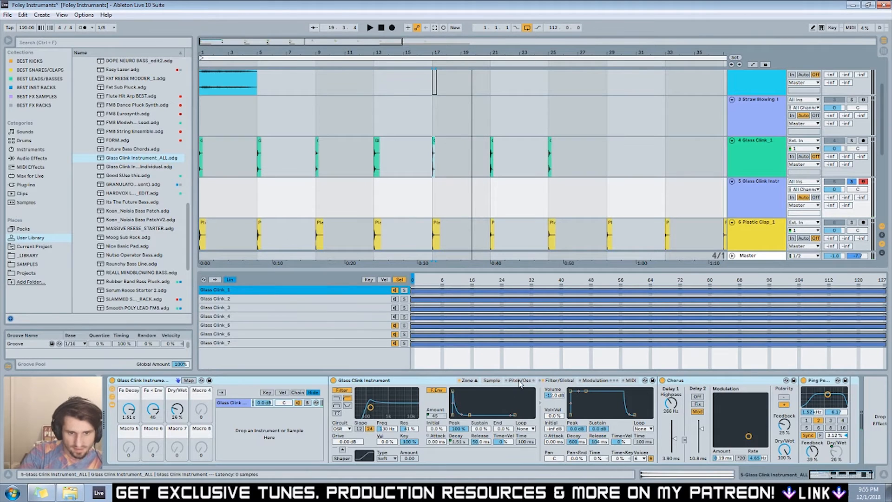
left_click(491, 380)
left_click(370, 459)
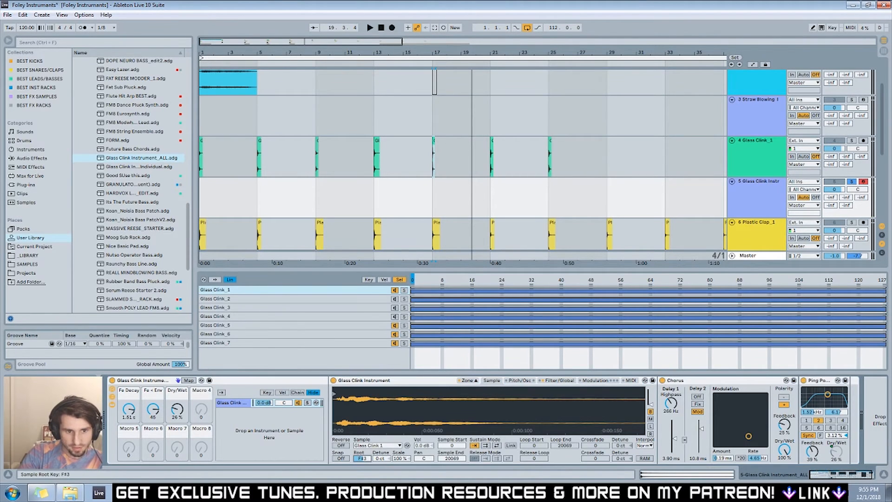
left_click(274, 361)
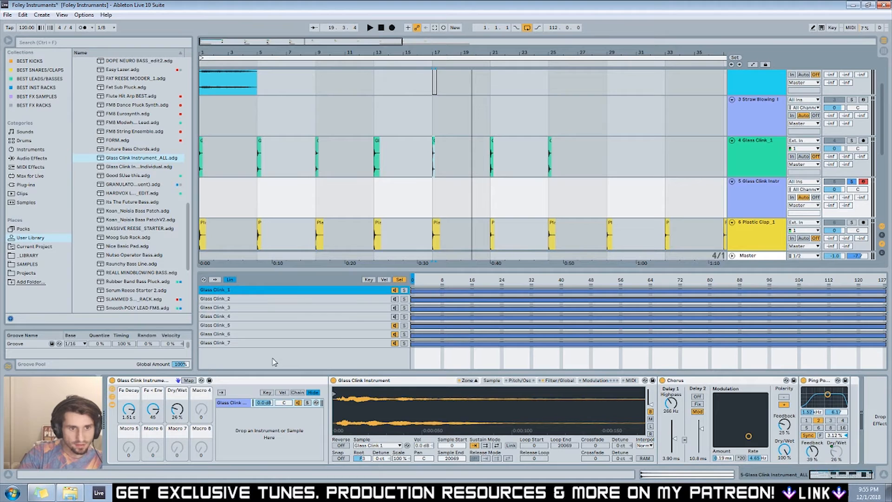
Reactivate samples Glass Clink_2, Glass Clink_3 and Glass Clink_4 and save the rack over the Glass Clink Instrument_ALL preset.
left_click(394, 299)
left_click(394, 308)
left_click(394, 317)
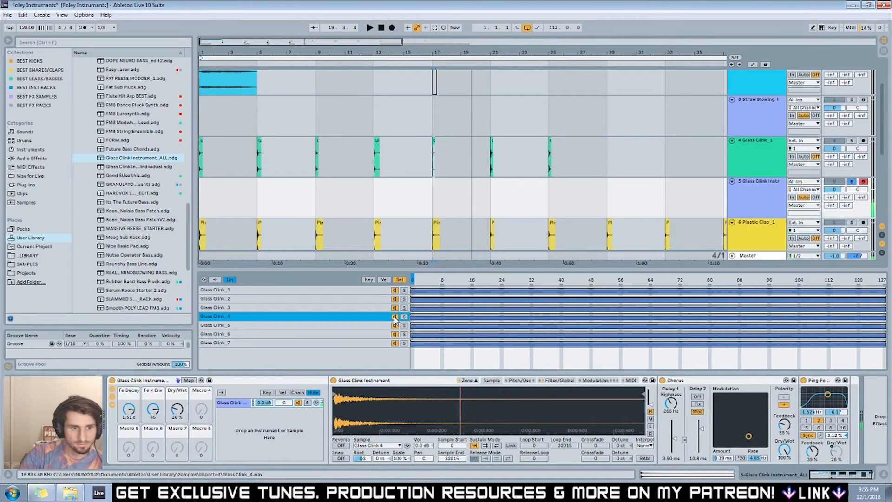
left_click(209, 380)
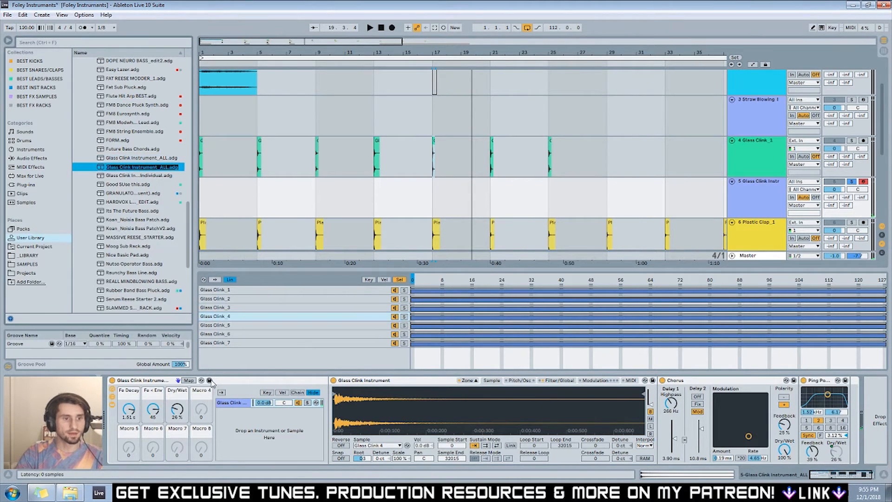
key("Return")
left_click(408, 277)
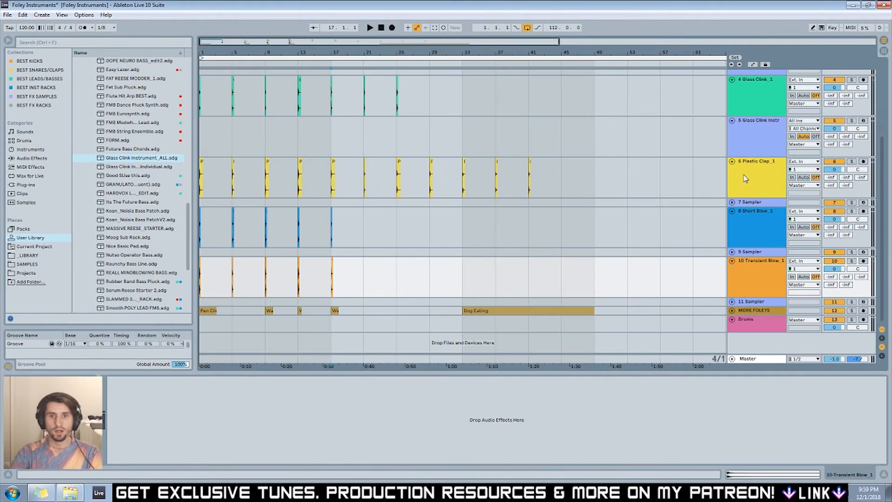
Solo the Plastic Clap_1 track and play its clips from just before bars 5 and 9.
left_click(745, 165)
left_click(745, 201)
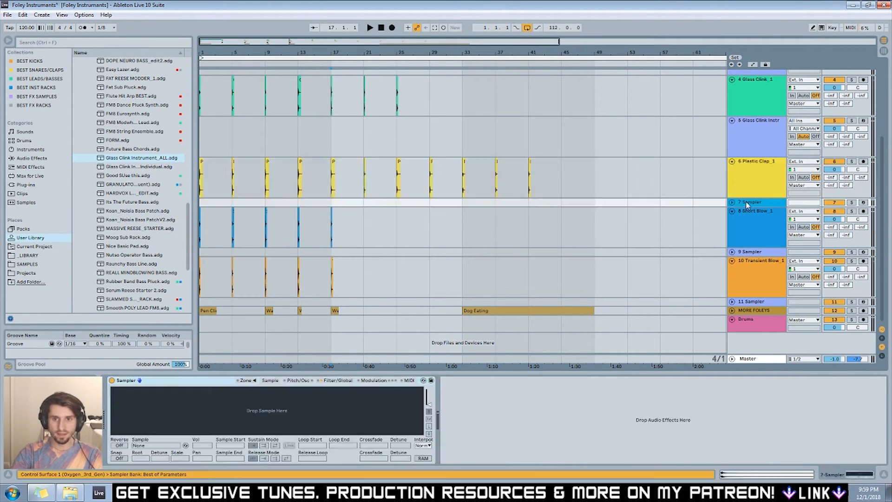
left_click(738, 183)
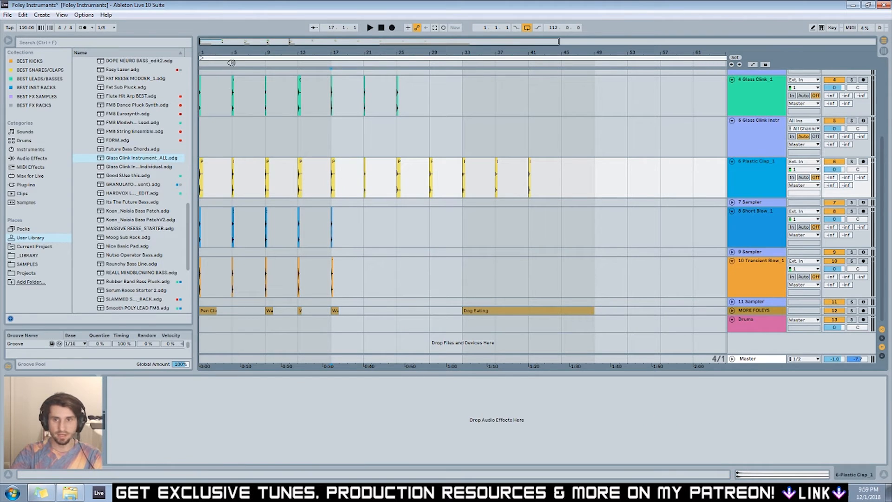
left_click(850, 161)
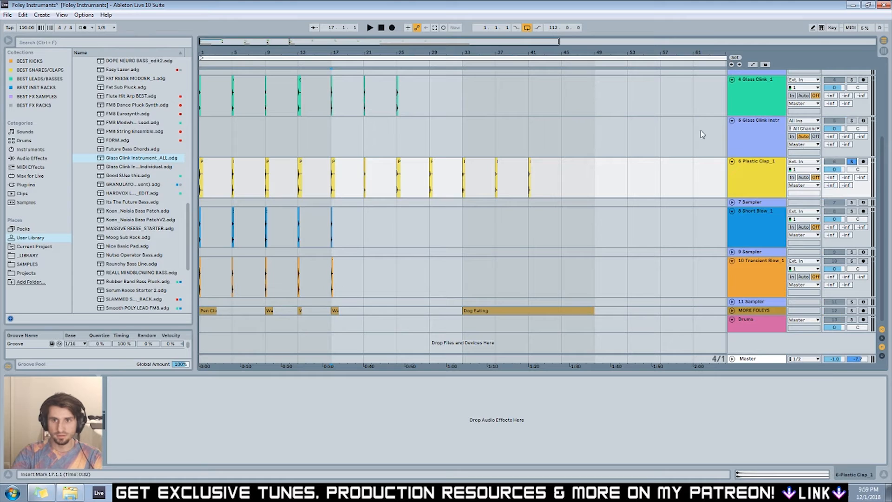
left_click(231, 61)
left_click(263, 63)
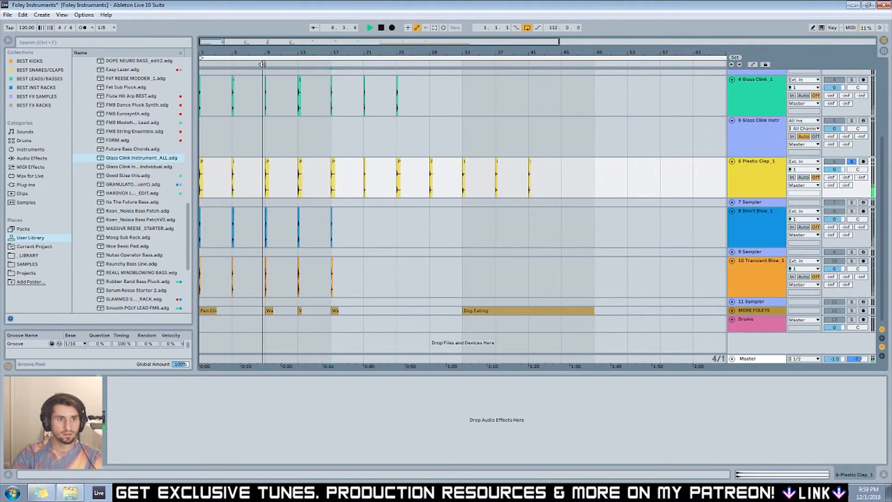
Load all Plastic Clap_1 clips into the Sampler on track 7 and distribute their sample select ranges equally.
left_click(732, 202)
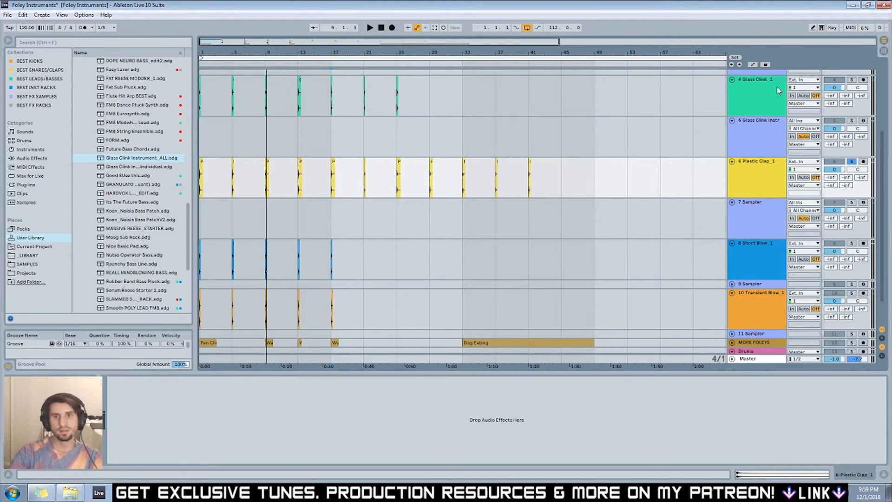
left_click(748, 211)
left_click_drag(200, 179, 626, 179)
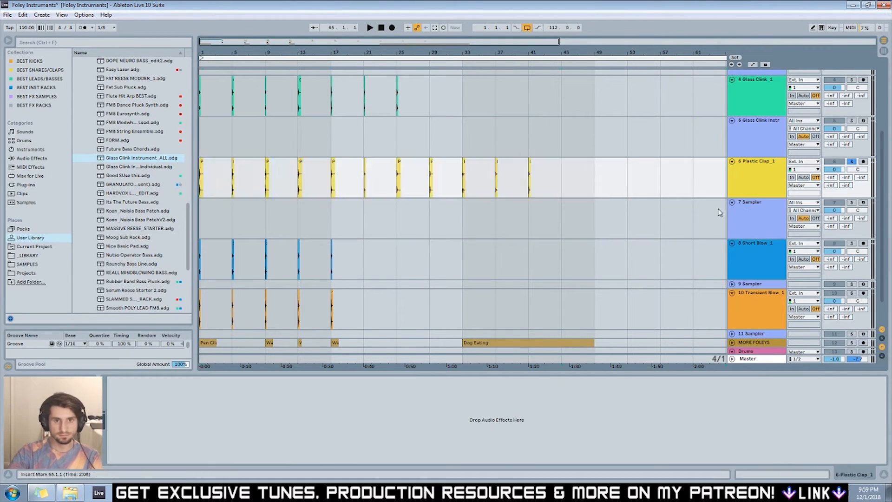
left_click(747, 211)
left_click(245, 380)
left_click_drag(201, 162, 297, 325)
right_click(348, 327)
left_click(382, 348)
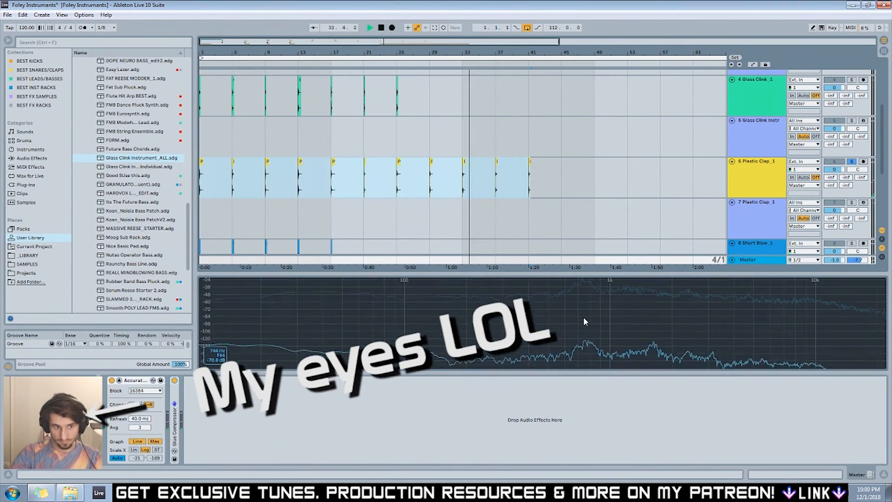
Stop playback and set the root key of all samples in the Plastic Clap_1 Sampler to F#3.
left_click(380, 29)
left_click(747, 210)
left_click(748, 210)
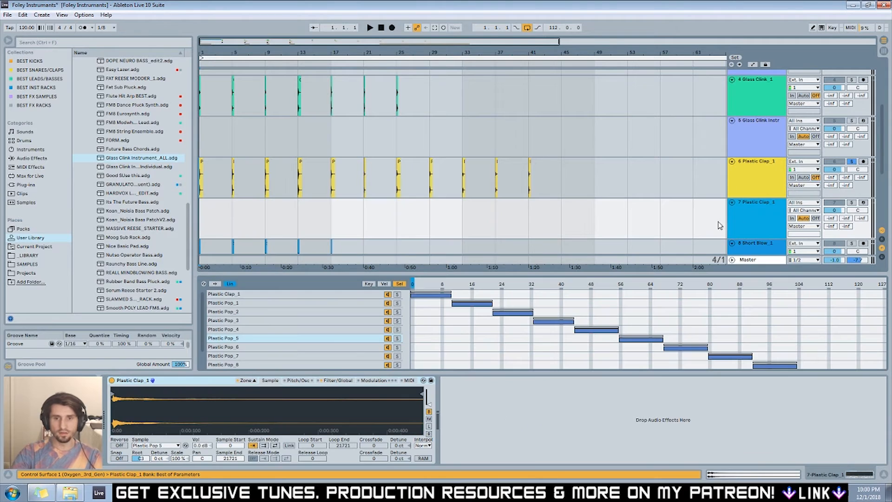
left_click(234, 320)
key("ctrl+a")
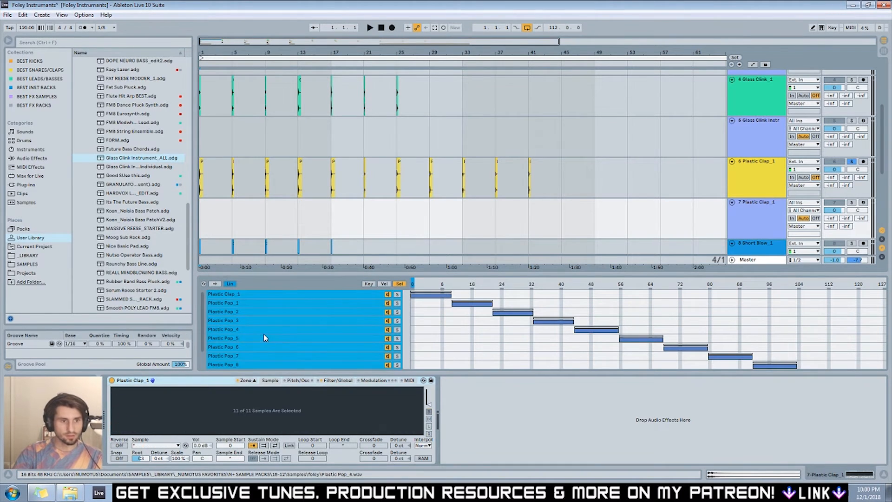
left_click(139, 458)
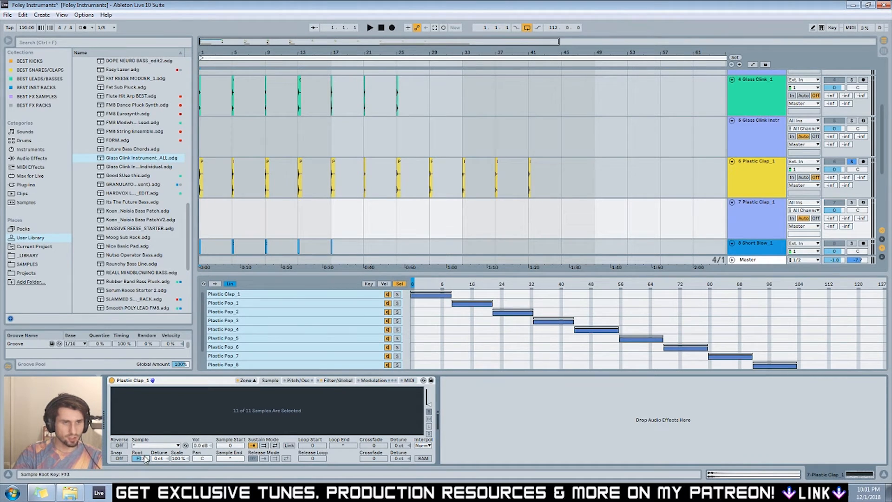
Solo the Plastic Clap_1 Sampler track and arm it for recording.
left_click(353, 151)
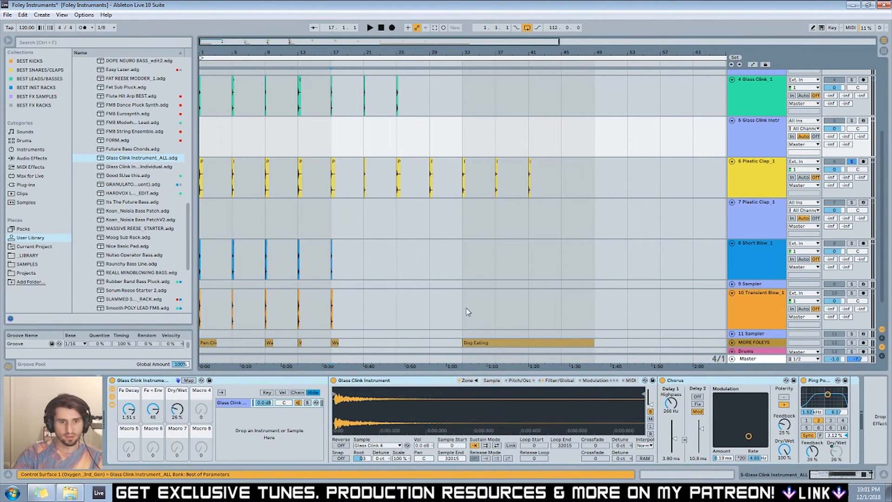
left_click(755, 169)
left_click(752, 221)
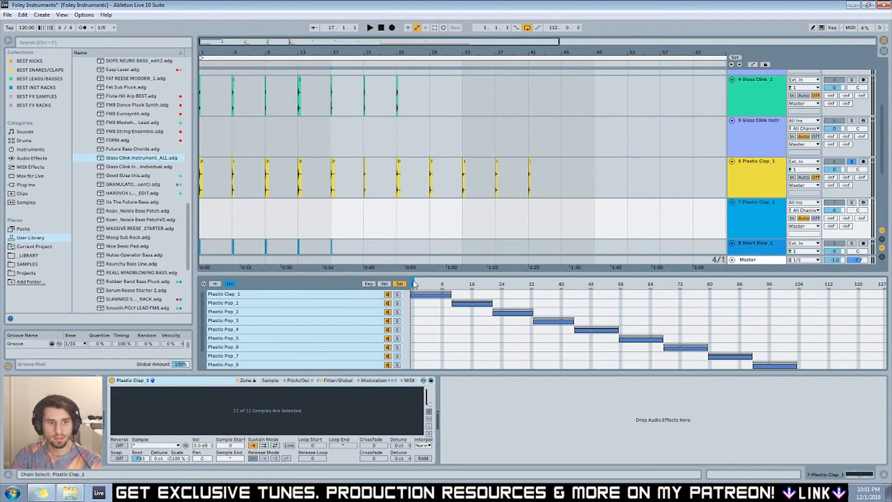
left_click(851, 202)
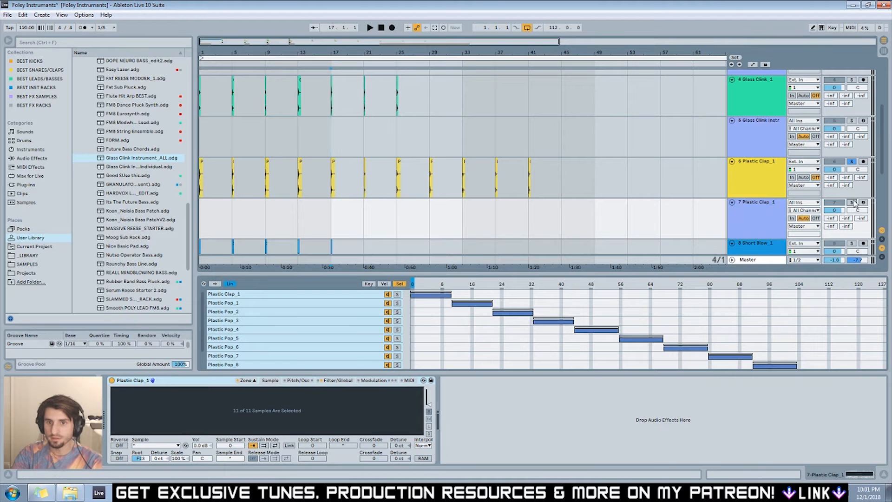
left_click(862, 202)
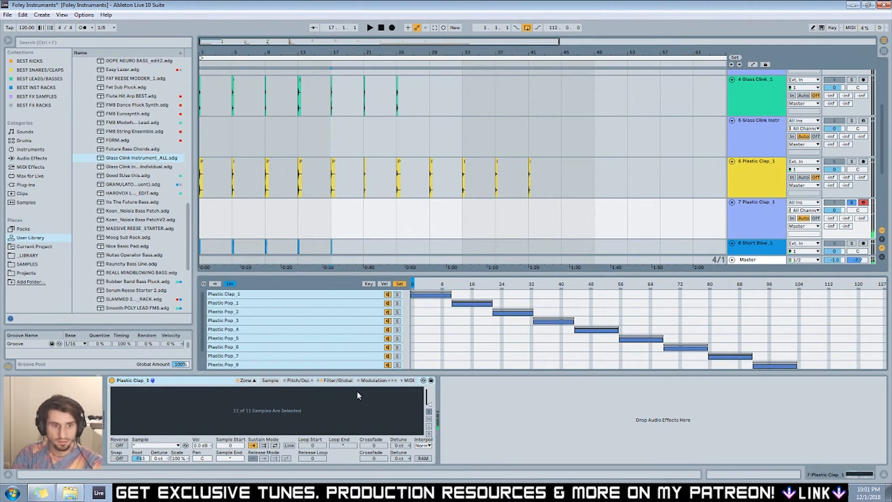
Sweep the sample selector back and forth across the zones to audition the plastic samples, ending at 0.
left_click_drag(413, 281, 524, 282)
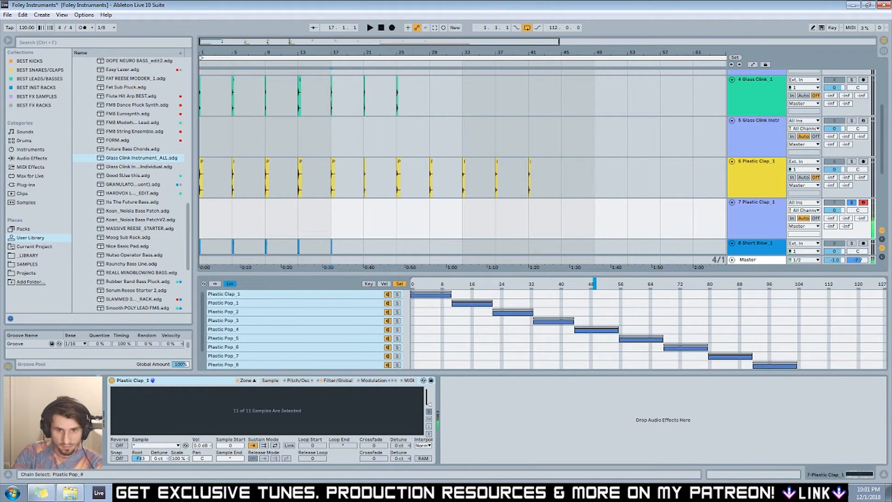
left_click_drag(646, 281, 883, 281)
left_click_drag(810, 281, 602, 282)
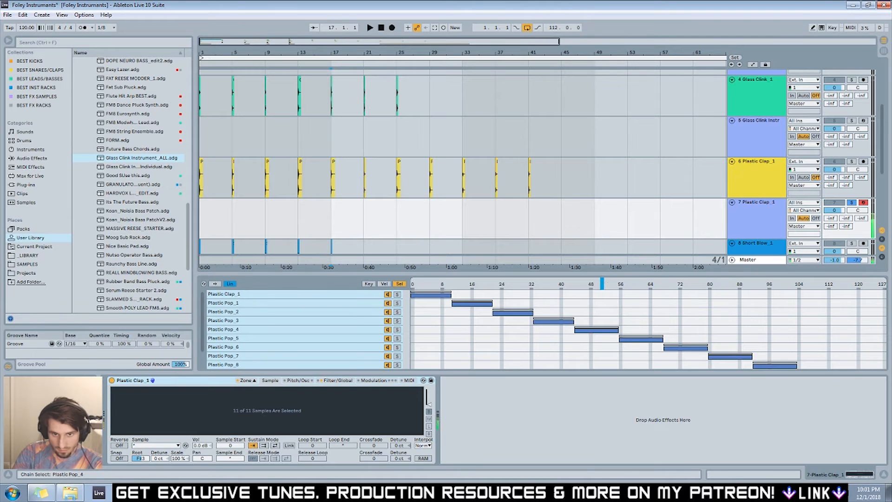
mouse_move(524, 281)
left_mouse_down()
mouse_move(516, 281)
mouse_move(557, 281)
mouse_move(509, 281)
left_mouse_up()
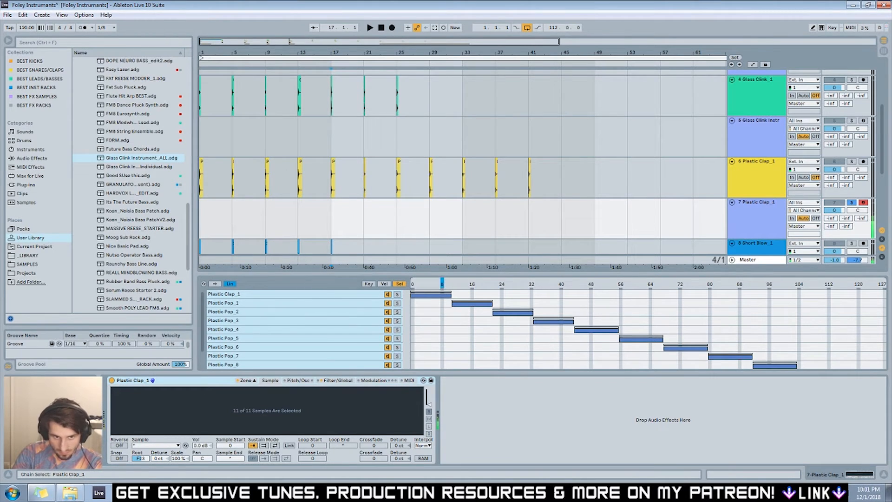
left_click_drag(441, 282, 747, 281)
left_click_drag(595, 281, 454, 282)
left_click_drag(568, 282, 412, 282)
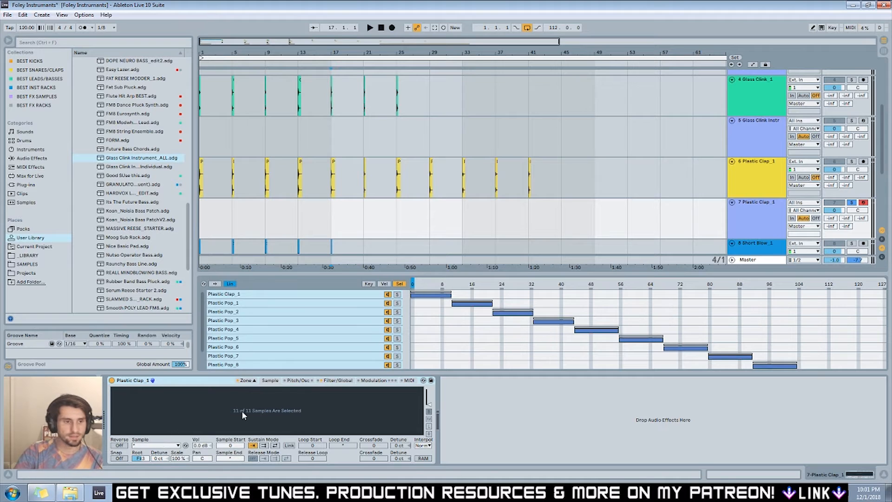
Examine the waveforms of Plastic Pop_3 and Plastic Pop_1 and look through the Sampler's zone list.
left_click(250, 381)
left_click(251, 381)
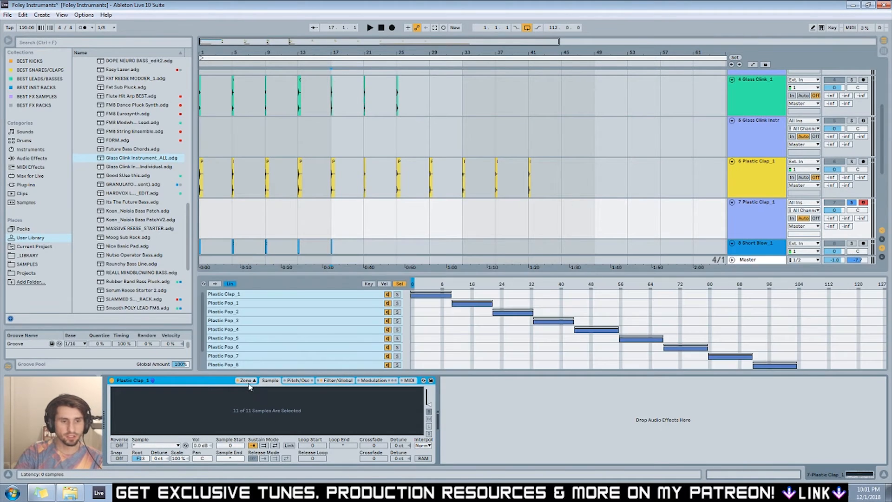
left_click(253, 329)
left_click(256, 320)
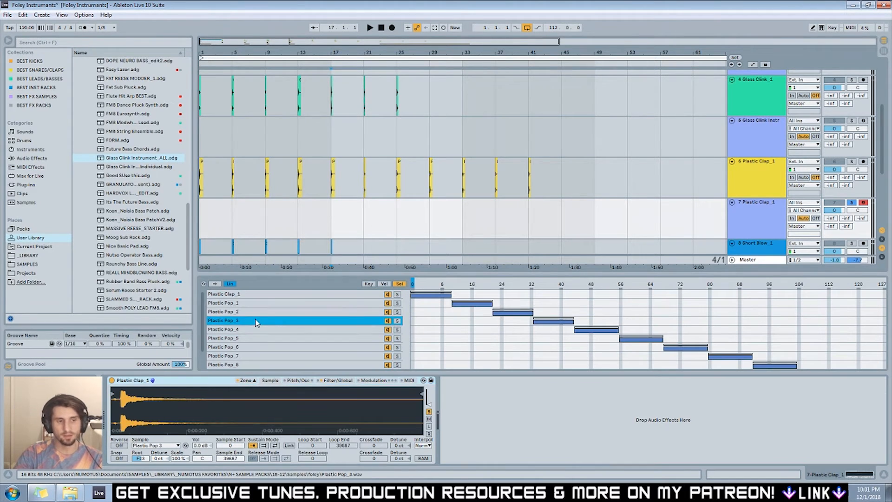
left_click(118, 400)
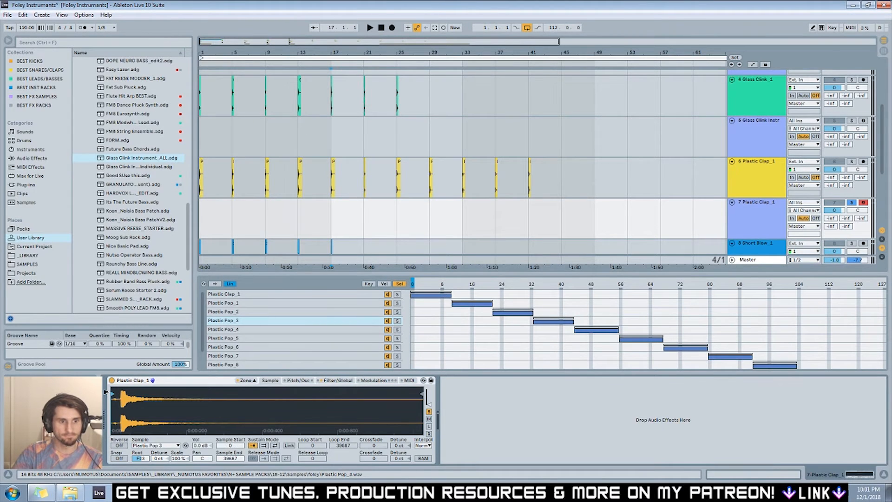
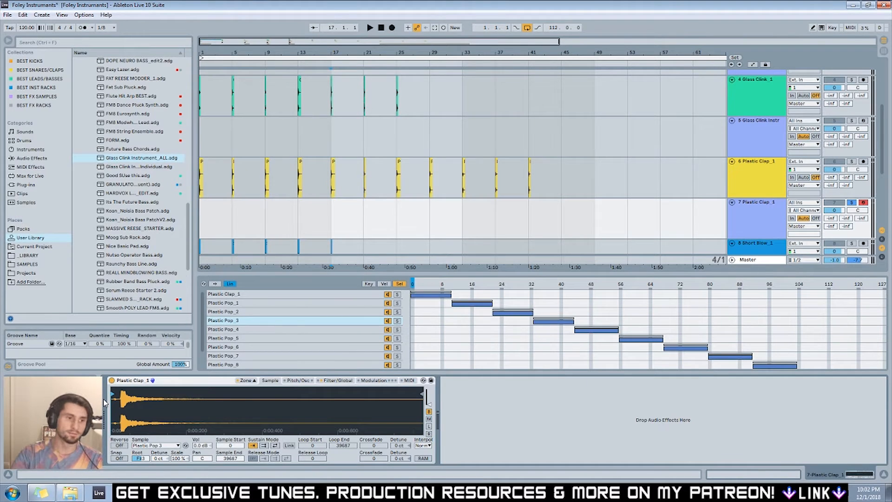
mouse_move(112, 393)
left_mouse_down()
mouse_move(130, 390)
mouse_move(112, 389)
left_mouse_up()
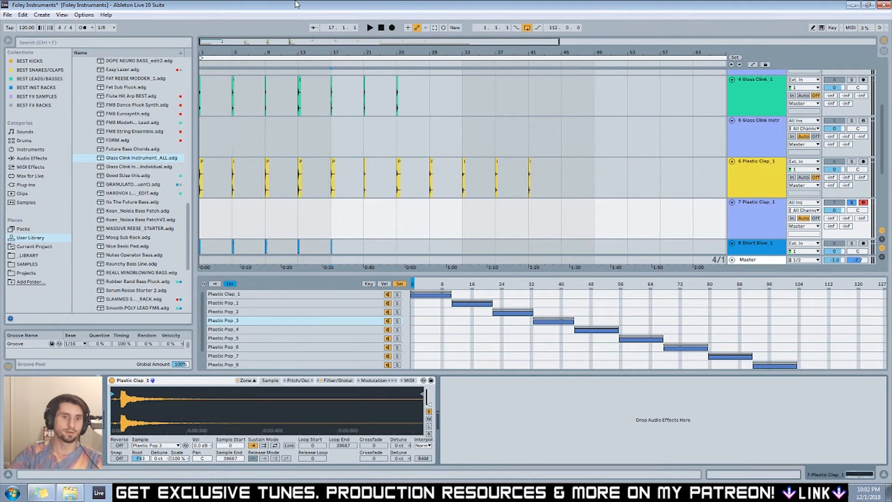
left_click(233, 304)
scroll(267, 330, "down", 2)
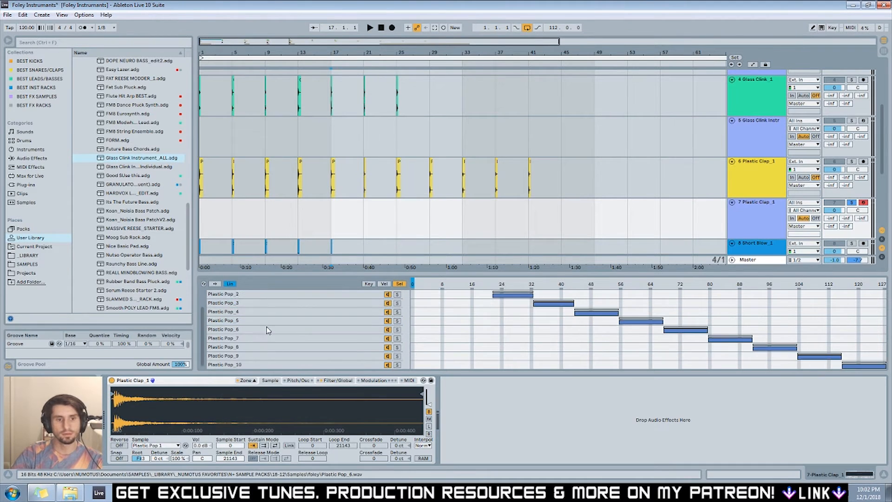
scroll(267, 328, "up", 2)
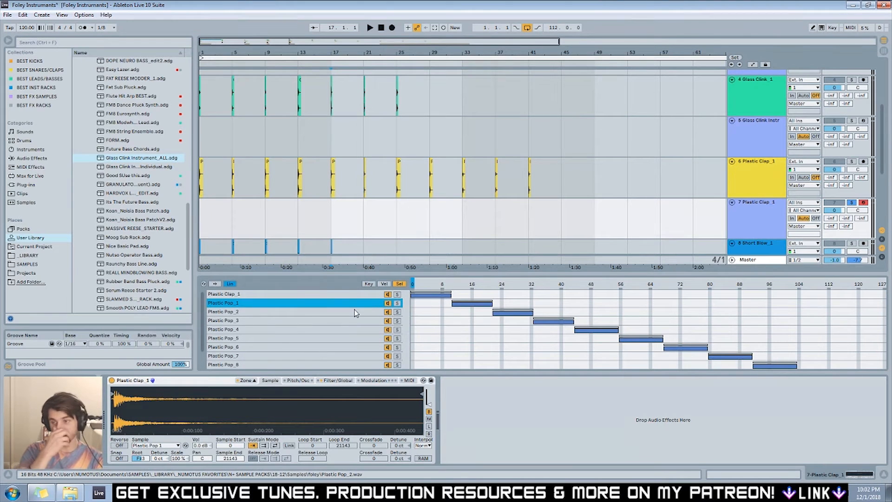
Group the Plastic Clap_1 Sampler into an Instrument Rack.
right_click(413, 285)
left_click(281, 356)
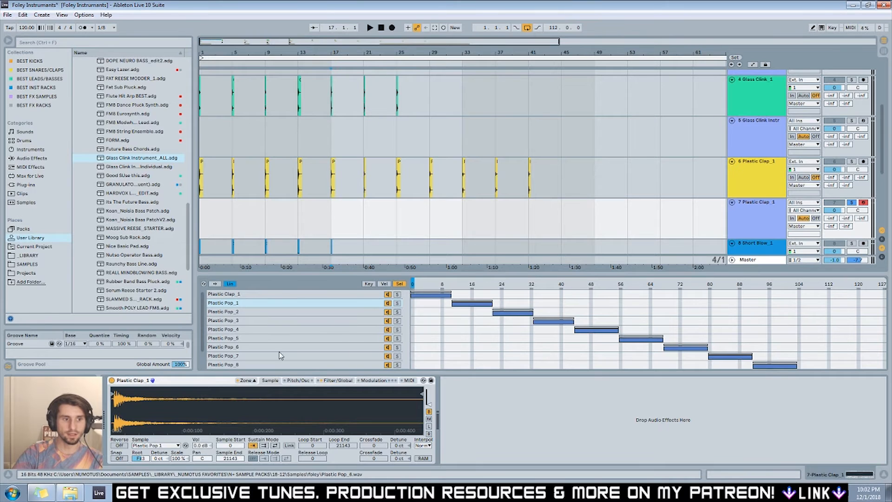
left_click(181, 380)
key("ctrl+g")
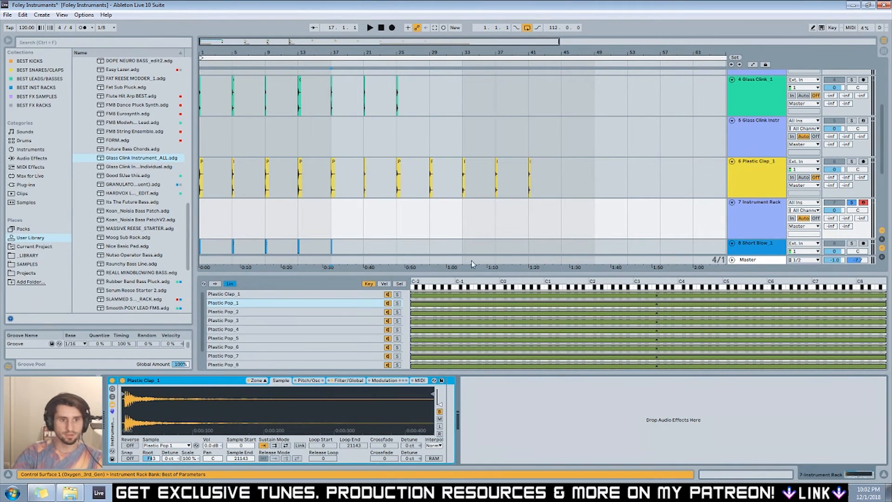
Map the sample selector to Macro 1 of the rack and turn that macro to 19.
left_click(399, 283)
right_click(458, 286)
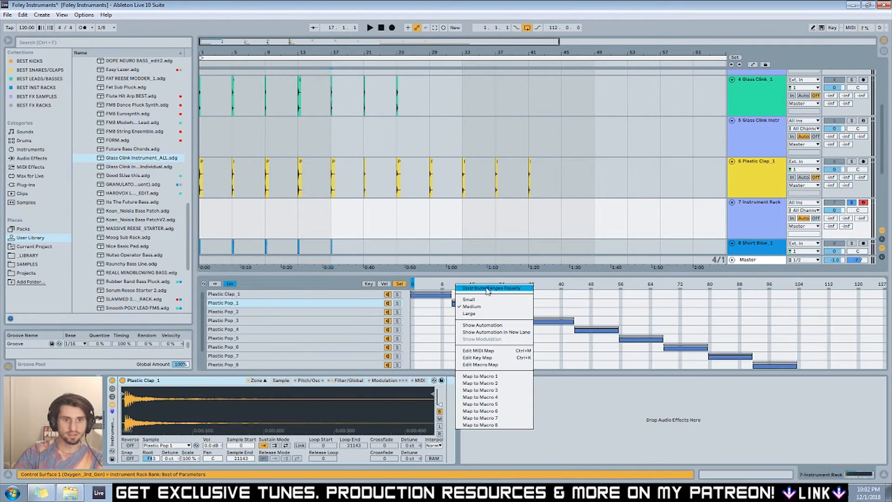
left_click(480, 375)
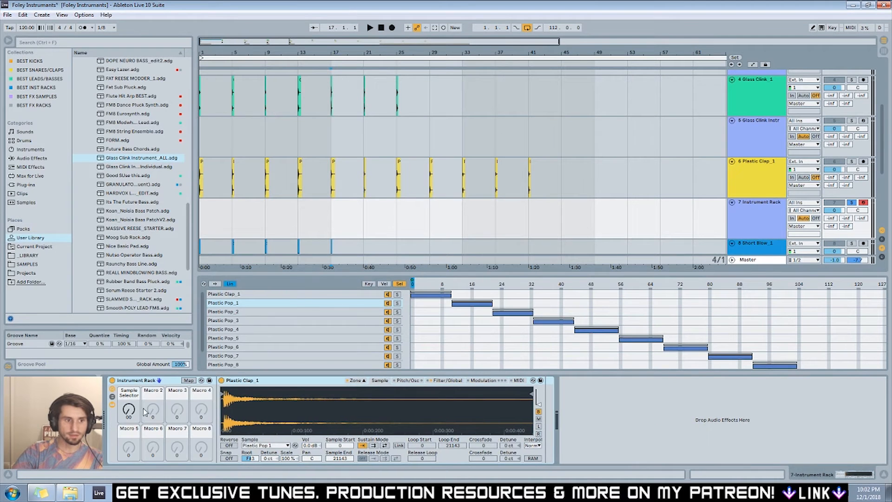
left_click_drag(129, 409, 129, 378)
mouse_move(129, 409)
left_mouse_down()
mouse_move(128, 430)
mouse_move(128, 406)
left_mouse_up()
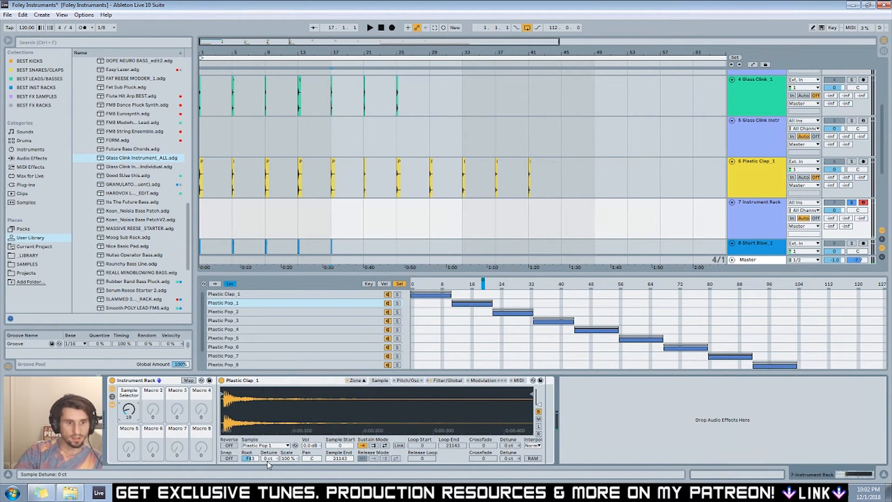
Find the Reverb effect, add it inside the rack and enable its low cut with the input filter at 1.62 kHz.
left_click(47, 45)
type("reverb")
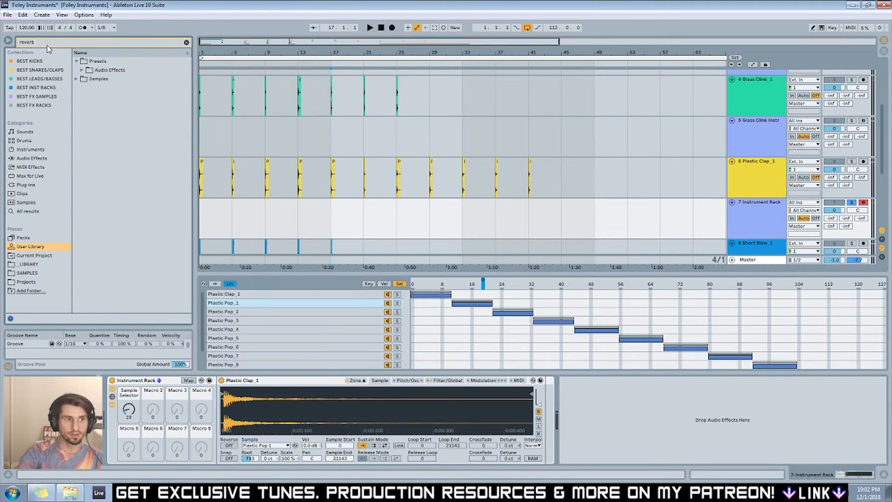
left_click(28, 211)
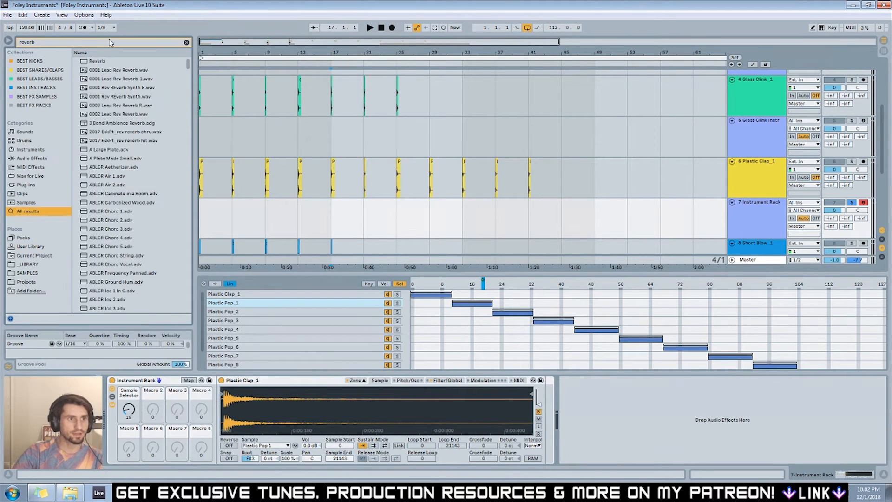
double_click(95, 61)
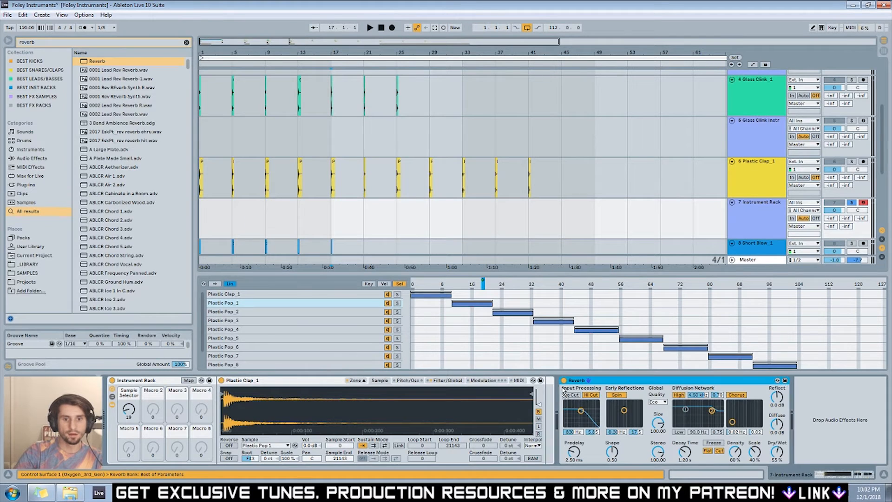
left_click_drag(545, 396, 570, 406)
left_click(562, 396)
Set the Sampler's filter to high-pass at about 300 Hz with 39% resonance.
left_click(406, 384)
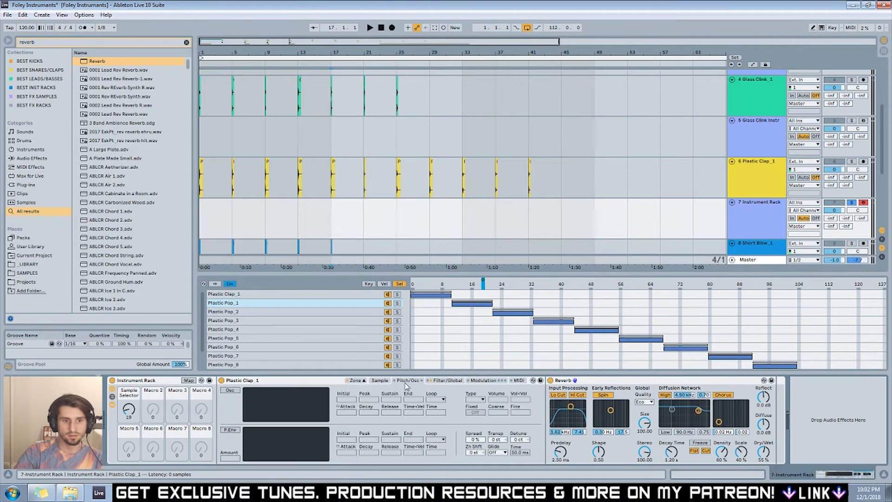
left_click(453, 381)
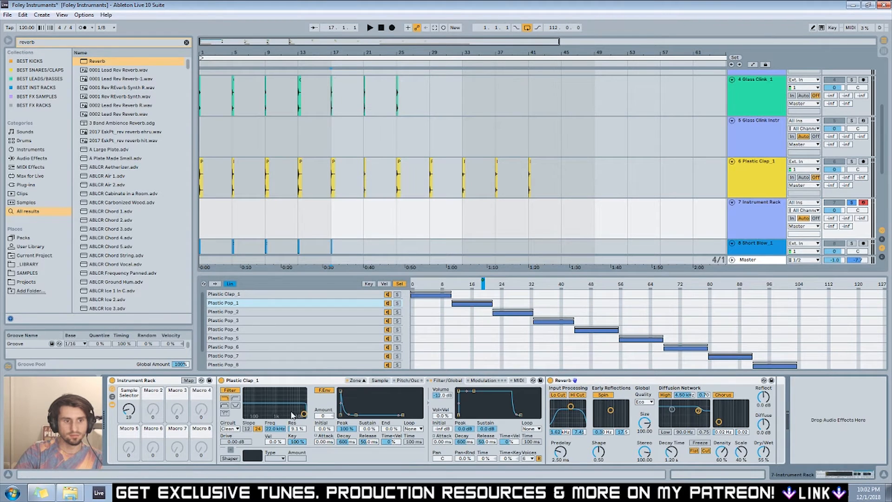
left_click(236, 399)
left_click_drag(303, 415, 265, 406)
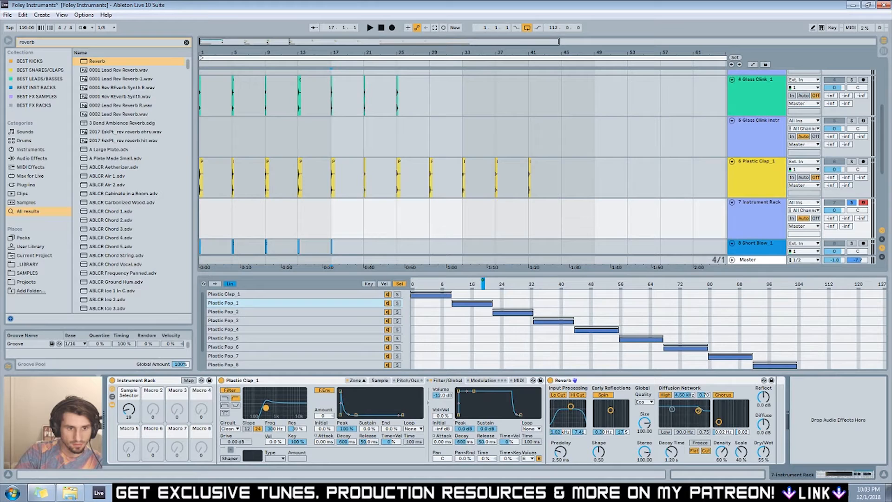
Map the Sampler's filter envelope amount to Macro 3 and the filter envelope decay to Macro 2.
right_click(320, 417)
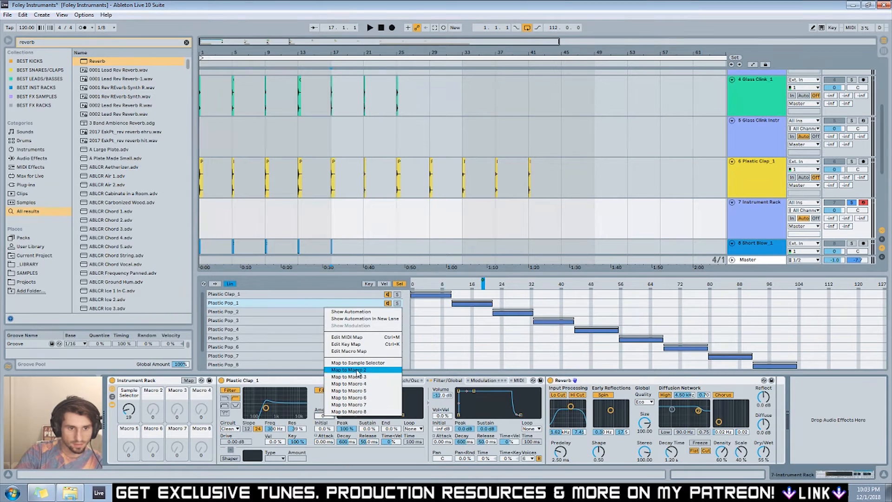
left_click(354, 377)
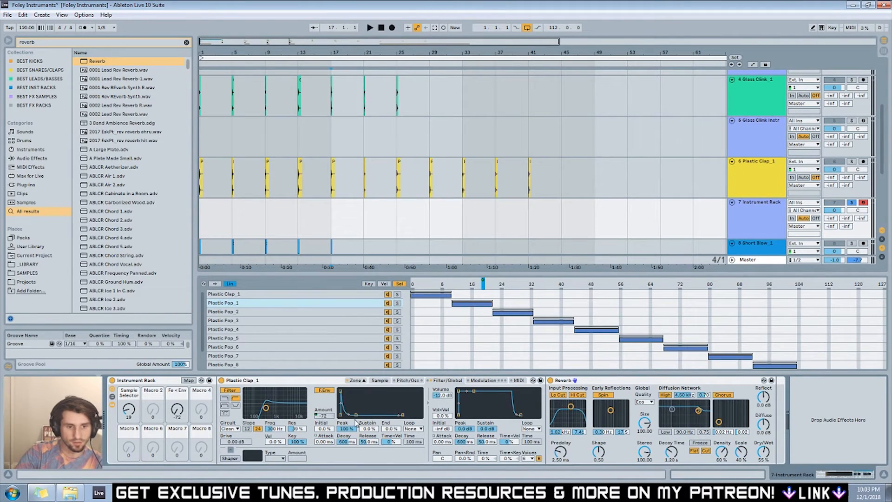
right_click(349, 443)
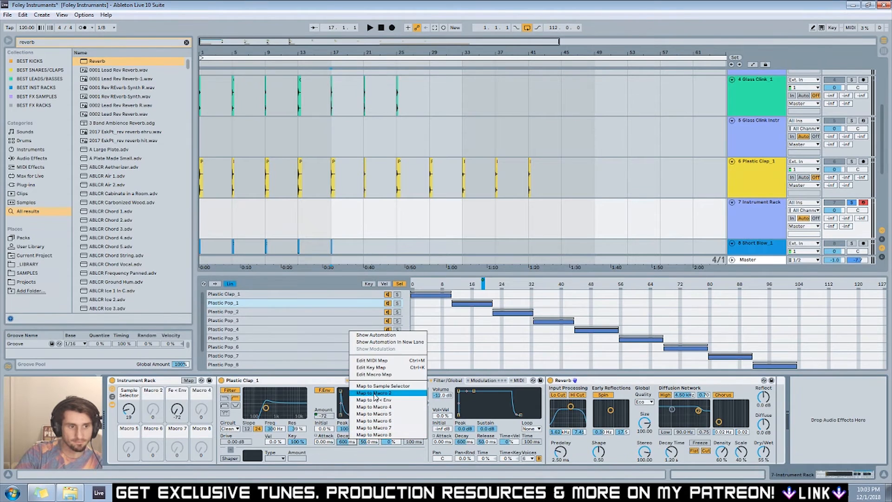
left_click(374, 393)
Limit the Fe Decay macro's mapping range to 1.99 ms minimum and 4.55 s maximum.
left_click(189, 380)
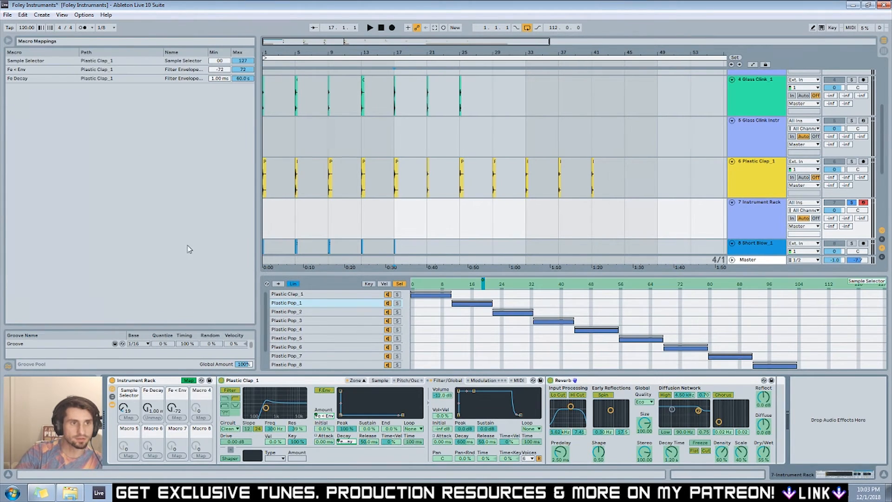
left_click_drag(224, 79, 224, 75)
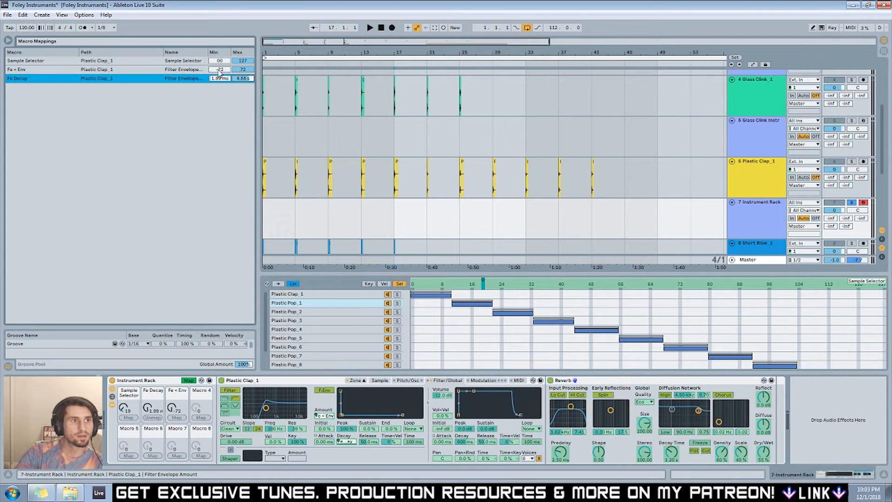
left_click(188, 381)
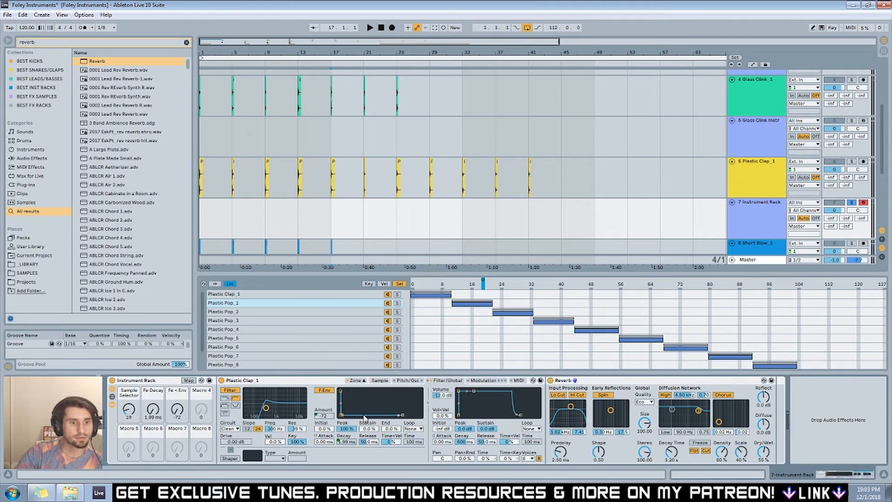
Set the Fe Decay macro to 1.35 s and the filter envelope amount macro to 23.
mouse_move(152, 408)
left_mouse_down()
mouse_move(153, 391)
mouse_move(153, 411)
left_mouse_up()
left_click_drag(177, 411, 176, 409)
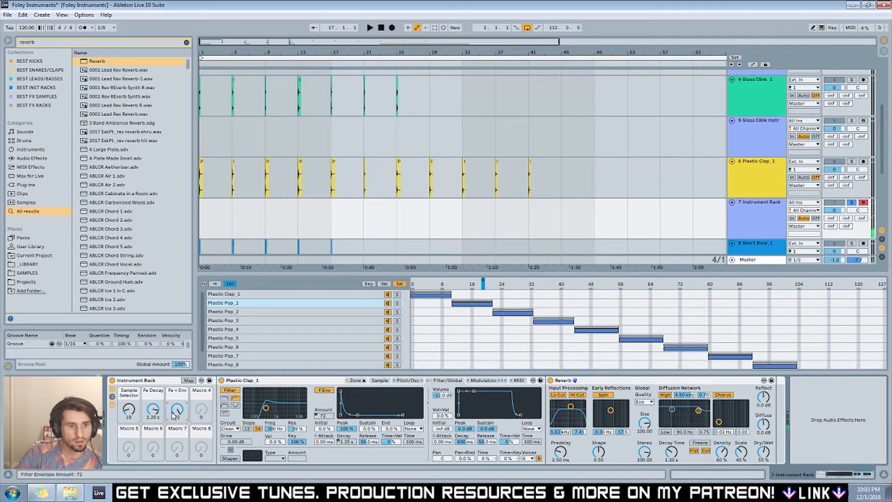
left_click_drag(171, 413, 171, 414)
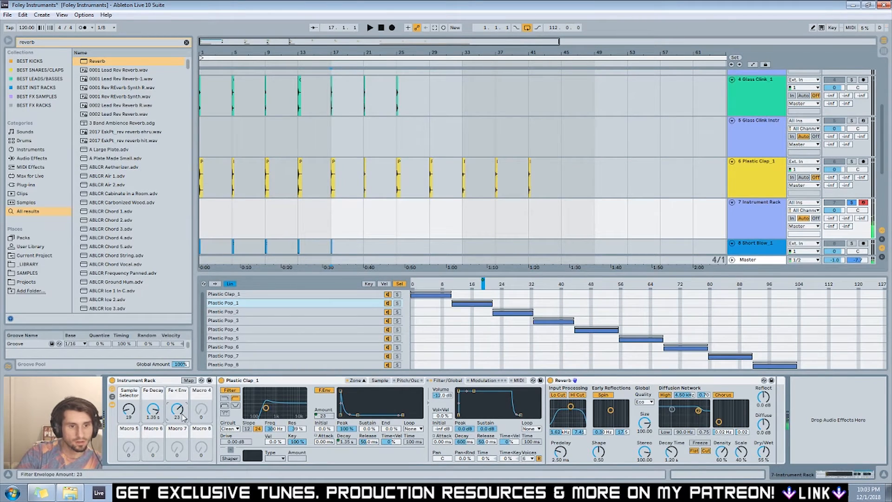
Set the Sampler filter's resonance to 54%, its circuit to SMP and its drive to 9.19 dB.
left_click_drag(299, 431, 299, 427)
left_click(229, 428)
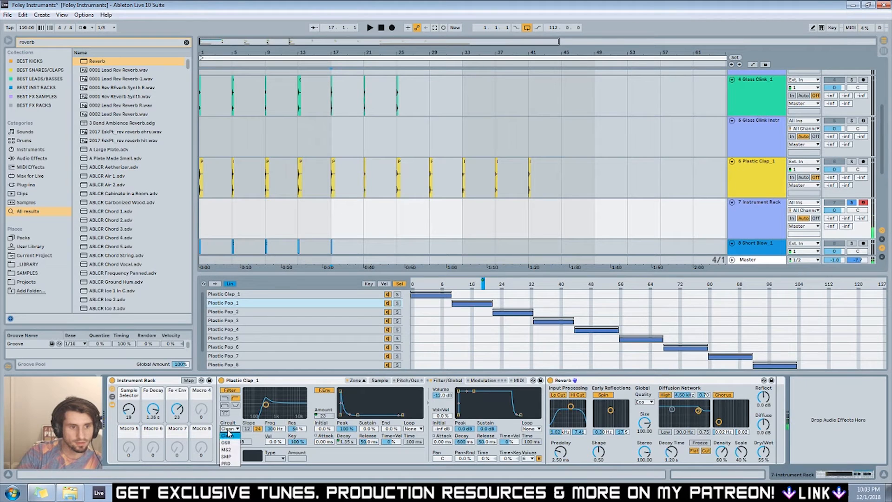
left_click(226, 456)
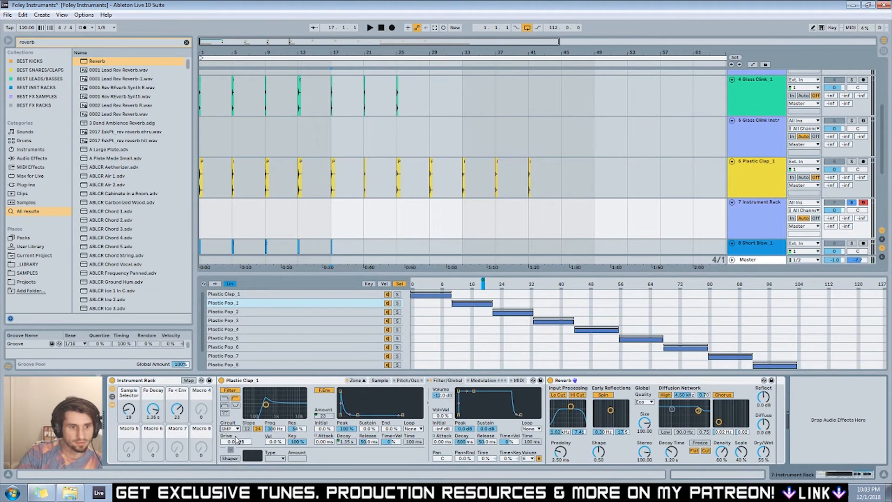
Audition positive and negative filter envelope amounts with the Macro 3 knob, ending at -43.
left_click_drag(177, 409, 177, 397)
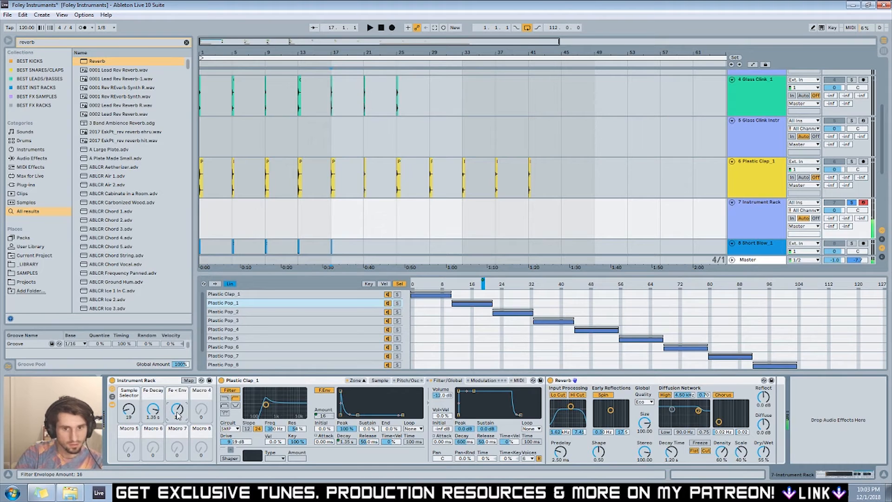
left_click_drag(177, 409, 177, 427)
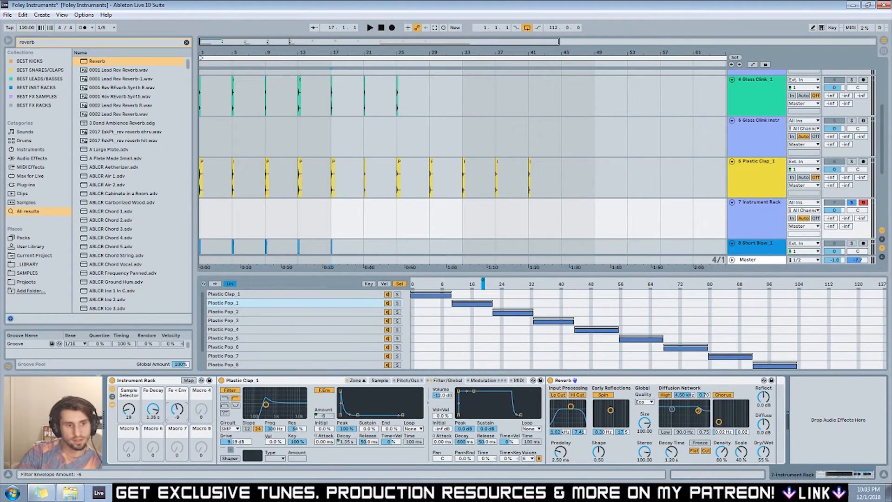
left_click_drag(177, 410, 177, 413)
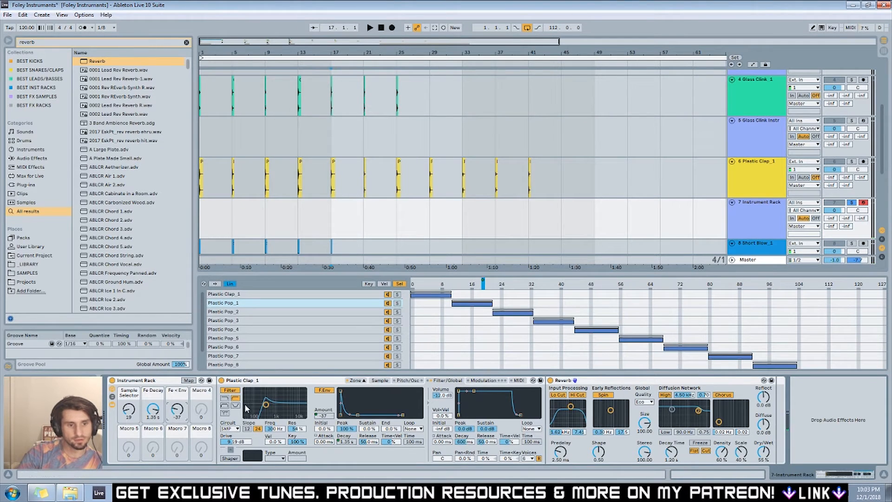
left_click_drag(177, 410, 177, 407)
left_click_drag(272, 406, 275, 407)
left_click_drag(180, 413, 180, 437)
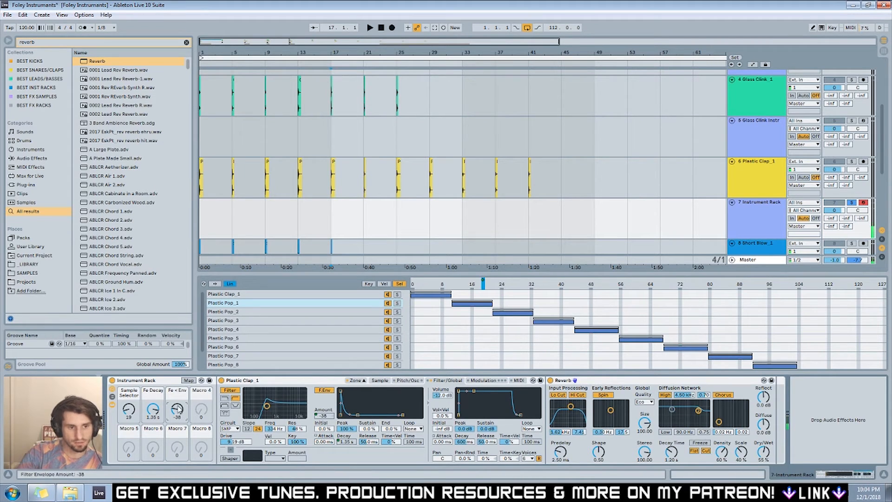
left_click_drag(177, 409, 177, 412)
Audition higher filter cutoffs, then set the filter to about 334 Hz with 59% resonance and the envelope amount macro to 37.
left_click_drag(267, 407, 292, 406)
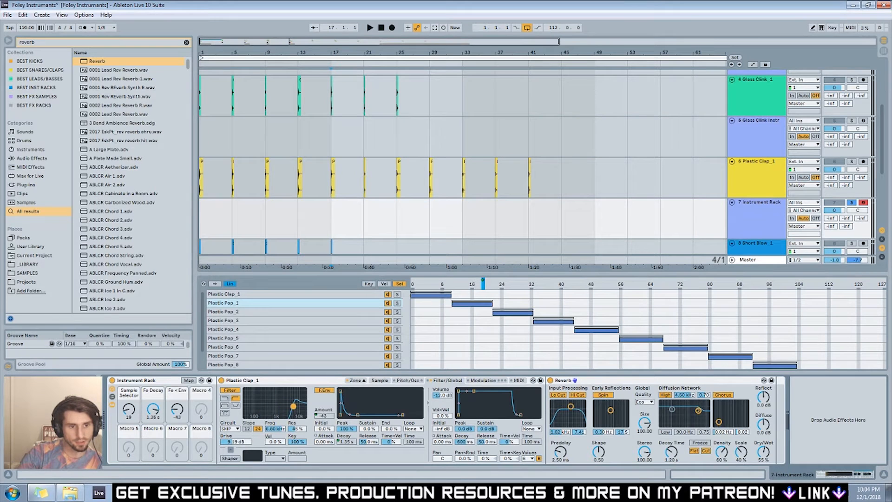
left_click_drag(180, 412, 180, 432)
left_click_drag(293, 407, 285, 404)
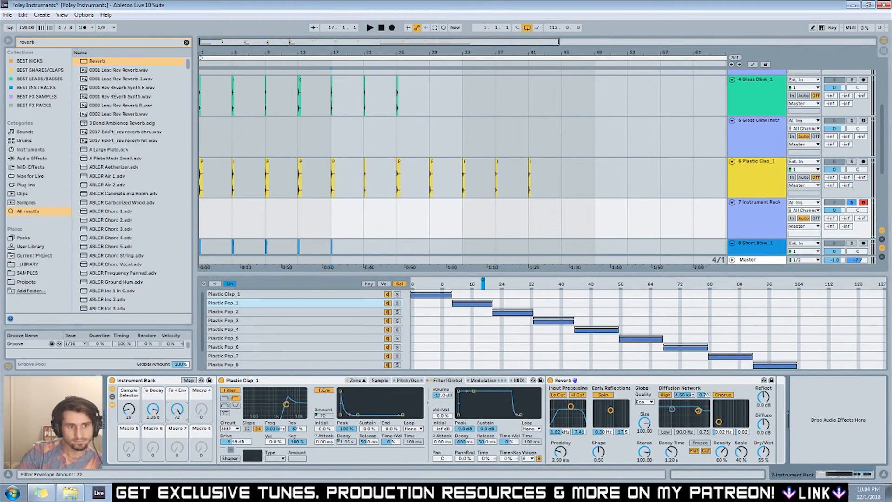
left_click_drag(180, 413, 180, 429)
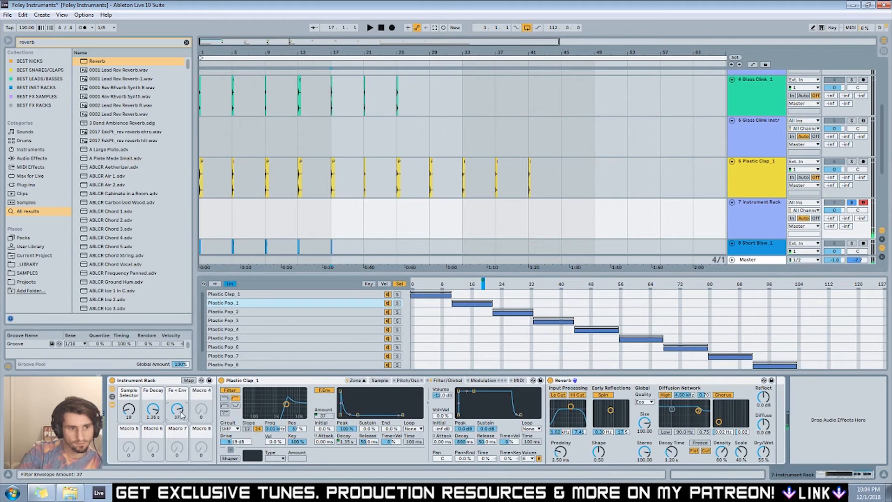
left_click_drag(288, 405, 267, 403)
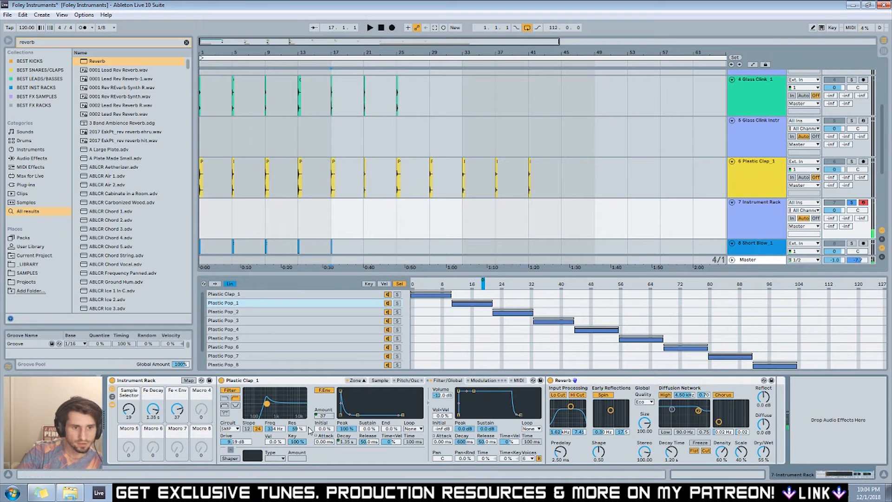
Map the filter frequency to Macro 3 as well and invert its range to run from 22.0 kHz to 30.0 Hz.
right_click(279, 430)
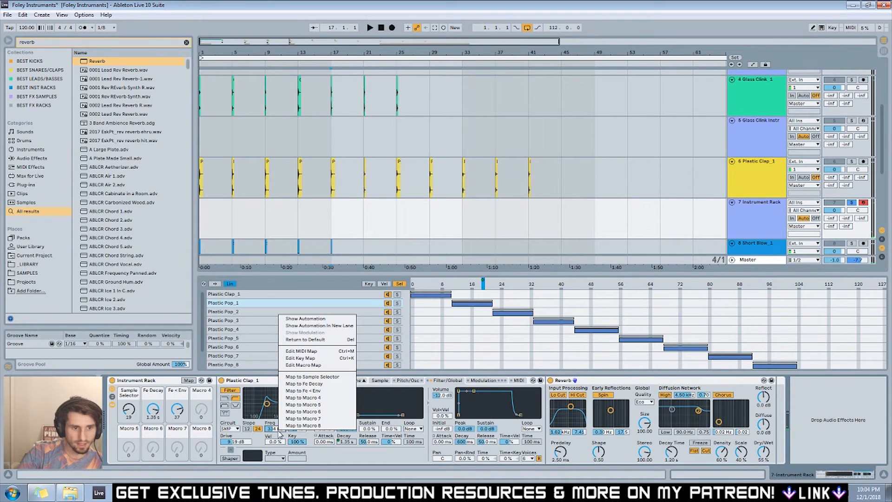
left_click(338, 391)
left_click(189, 381)
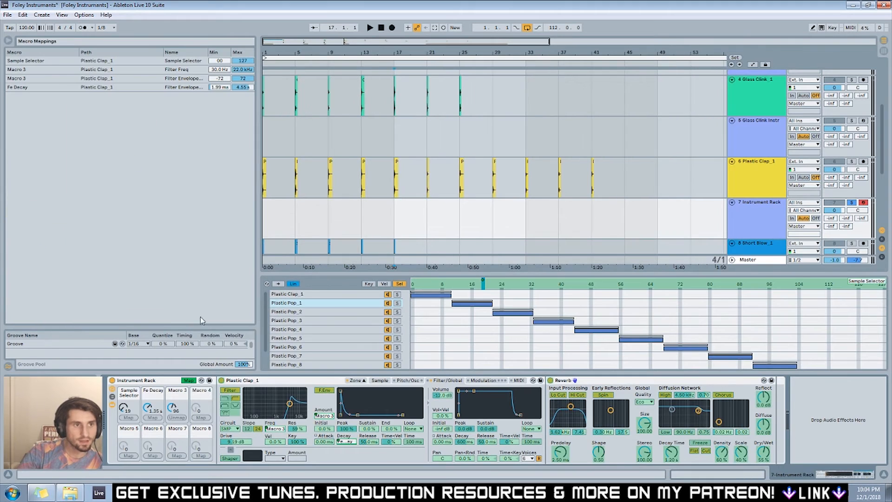
left_click(129, 71)
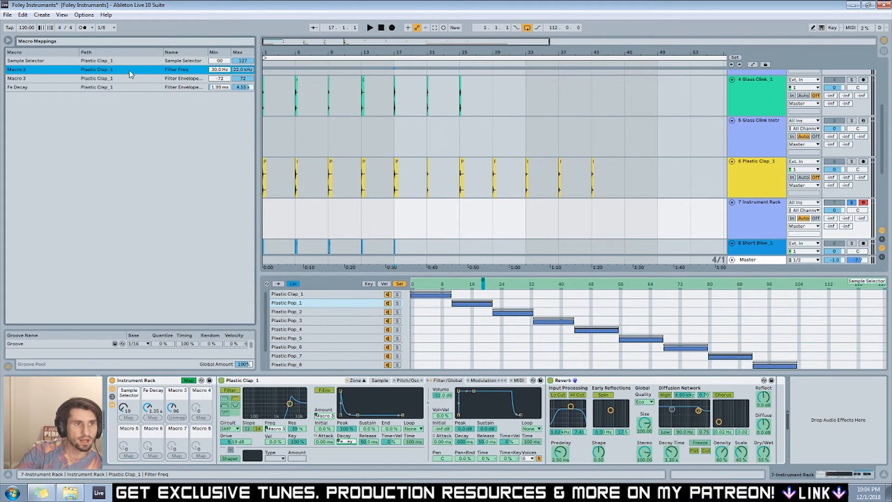
right_click(148, 71)
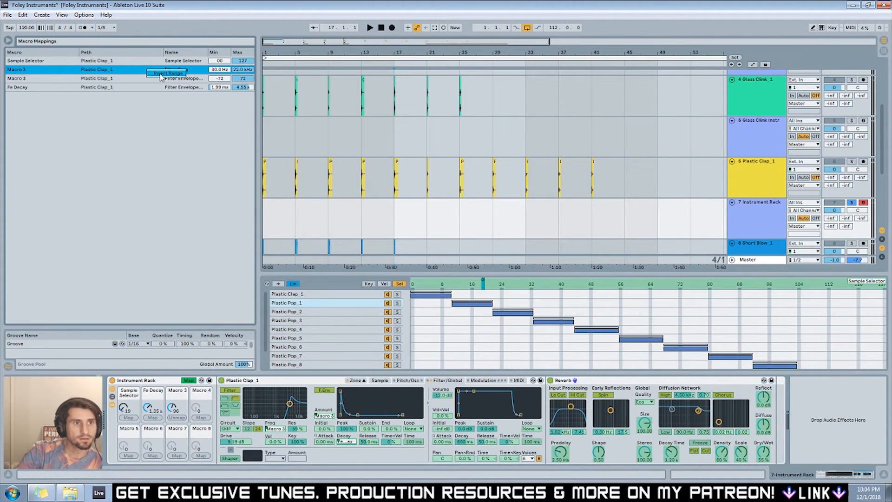
left_click(161, 75)
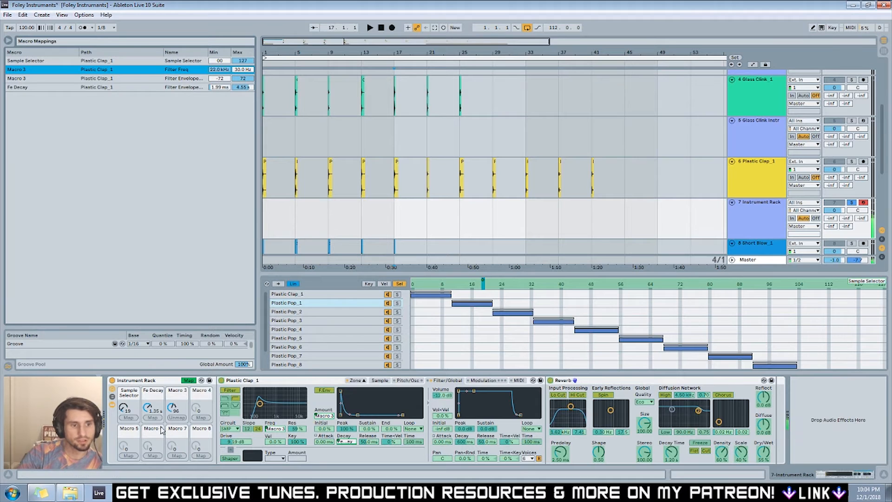
Adjust the filter frequency's mapping range while auditioning Macro 3, and set that macro to 69.
mouse_move(173, 407)
left_mouse_down()
mouse_move(173, 449)
mouse_move(173, 395)
left_mouse_up()
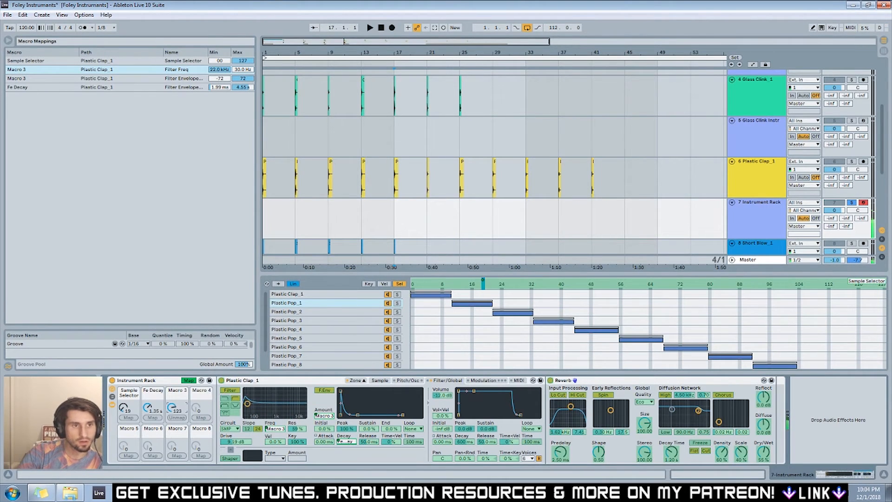
left_click_drag(220, 69, 237, 60)
left_click(188, 380)
left_click_drag(177, 407, 177, 427)
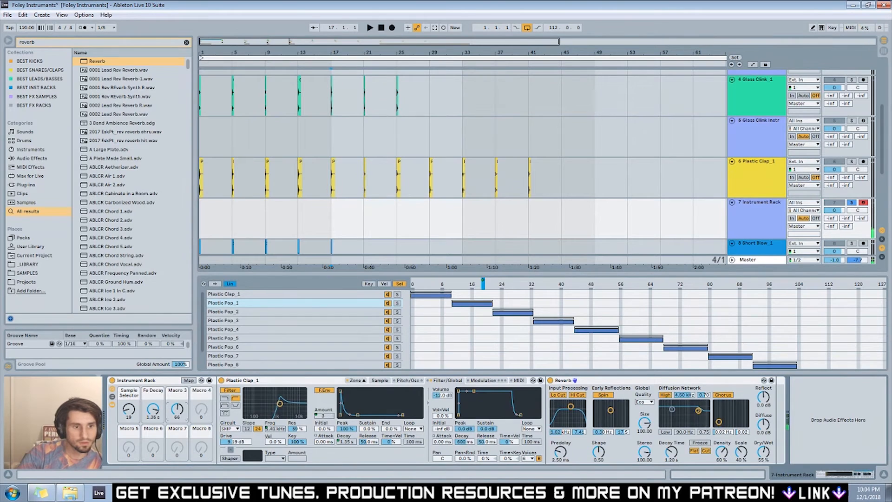
left_click_drag(177, 428, 177, 426)
Map the Sampler's filter on/off switch to Macro 4.
right_click(197, 407)
left_click(191, 406)
right_click(231, 390)
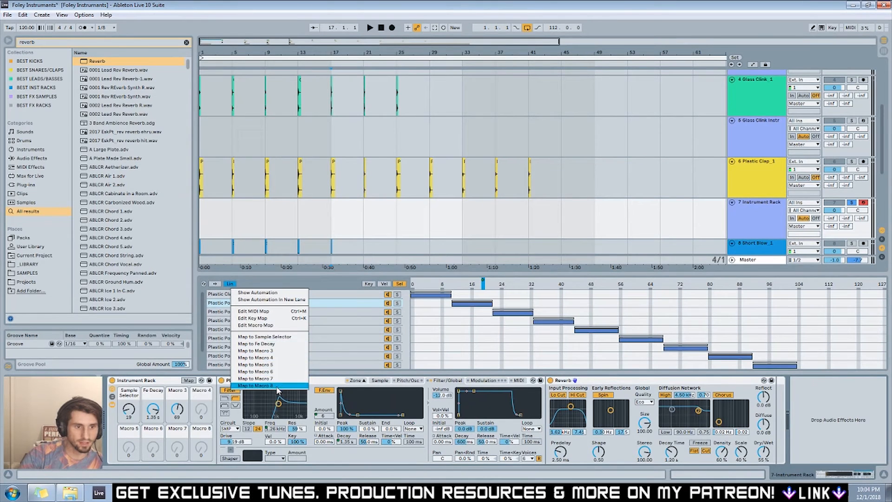
left_click(272, 354)
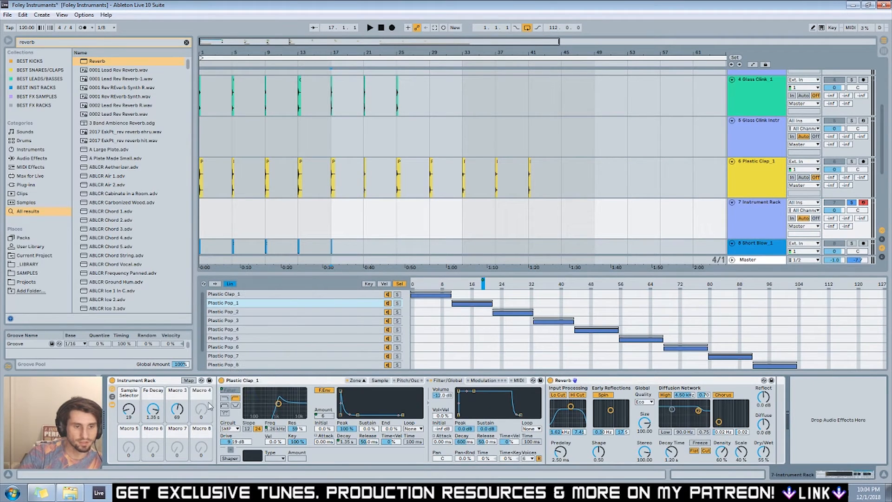
right_click(235, 399)
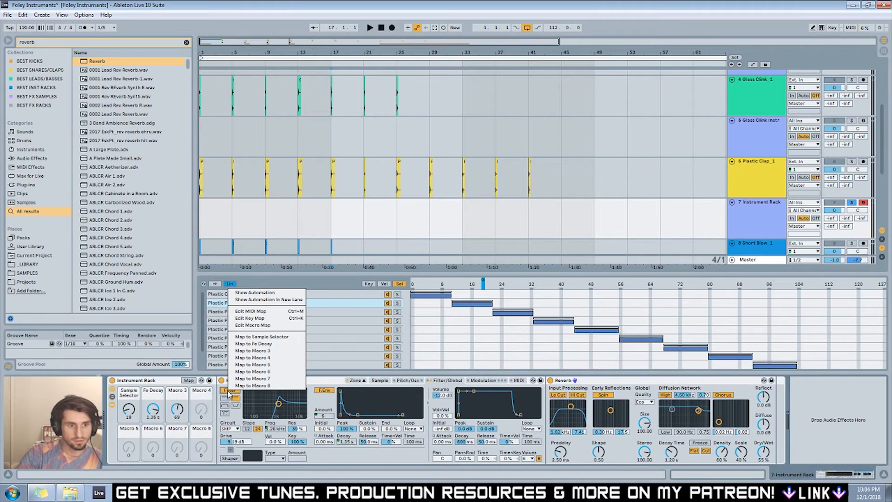
left_click(270, 358)
Audition the macros and set F On to 72, Macro 3 to 106, Fe Decay to 574 ms and Sample Selector to 75.
left_click_drag(199, 413, 200, 446)
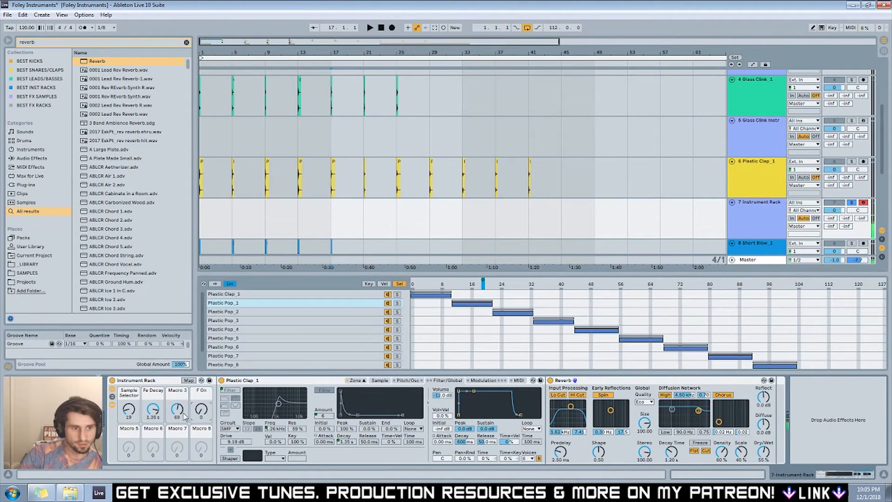
left_click_drag(153, 408, 202, 376)
left_click_drag(177, 415, 177, 437)
left_click_drag(153, 409, 178, 417)
left_click_drag(157, 413, 128, 385)
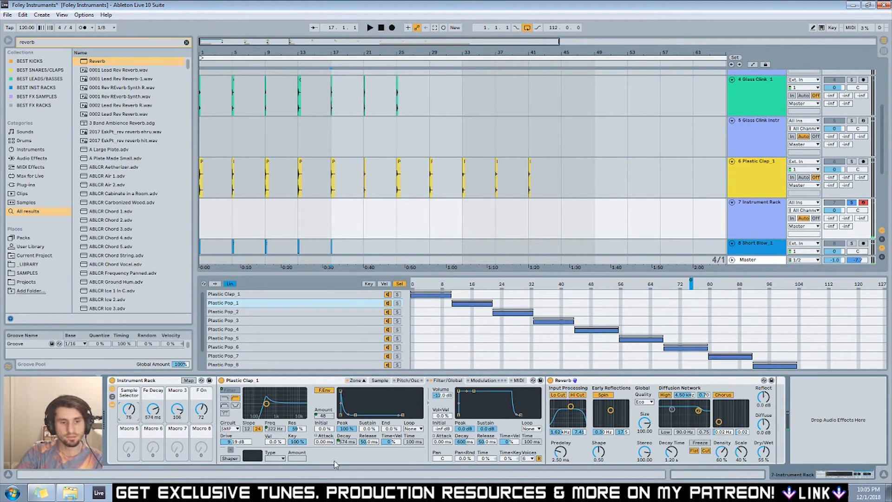
Map both the Reverb's Dry/Wet and its Decay Time to Macro 5.
right_click(762, 451)
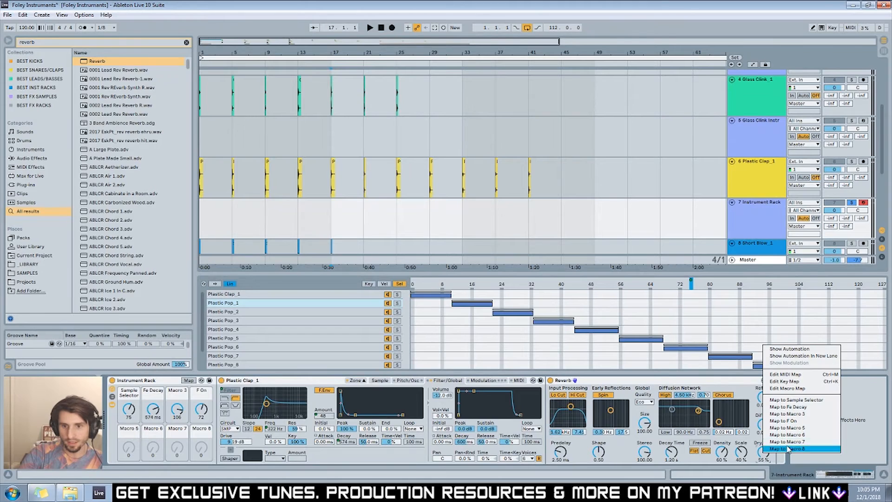
left_click(803, 428)
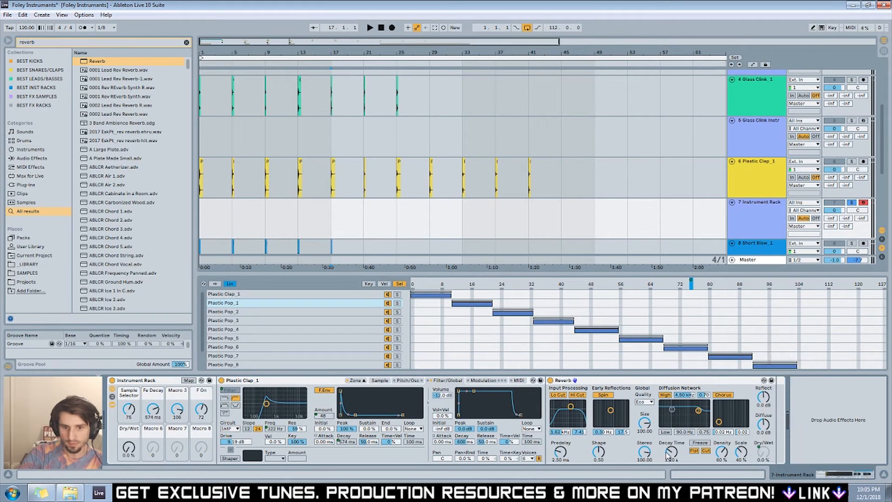
right_click(669, 454)
left_click(712, 425)
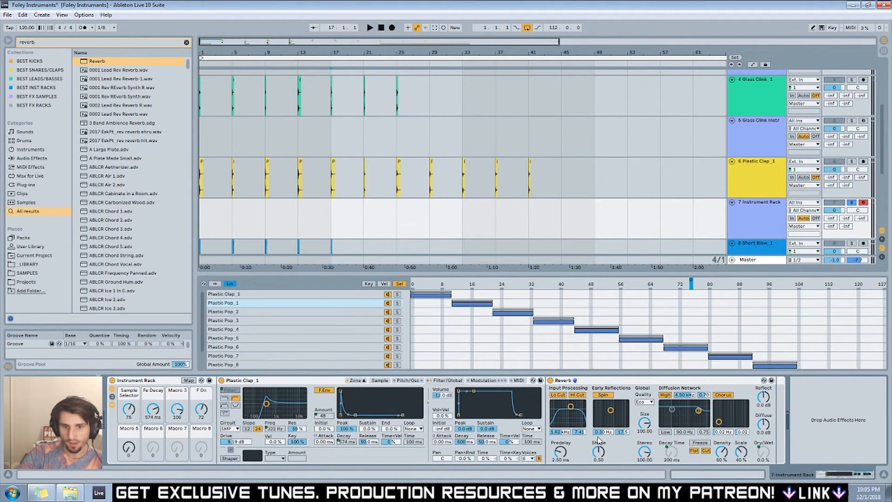
Set the Reverb to High quality with shape 0.70, spin rate 0.13 Hz and chorus rate 0.35 Hz, and adjust the reflect and diffuse levels.
left_click(644, 401)
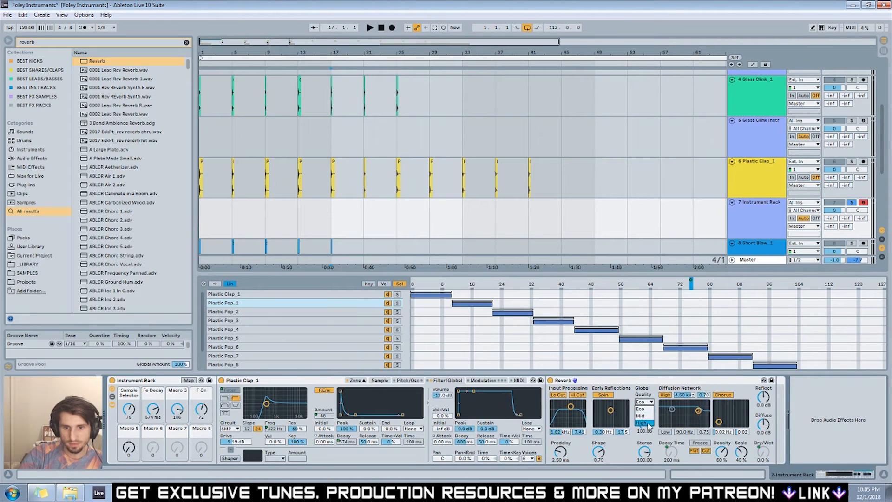
left_click(646, 423)
left_click_drag(761, 399, 762, 395)
left_click_drag(764, 425, 732, 410)
left_click_drag(610, 410, 603, 412)
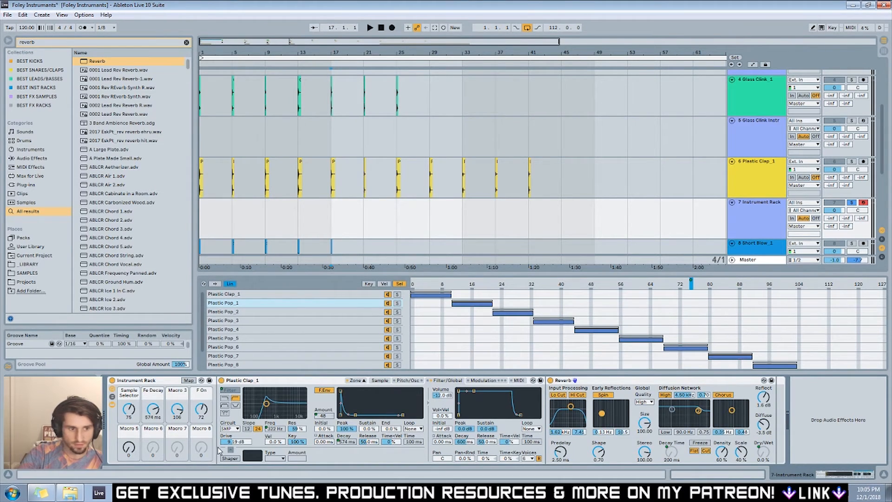
Cap the Reverb Decay Time's Macro 5 mapping at a maximum of 16.5 s, then audition Macro 5 and raise it to 57.
left_click(189, 380)
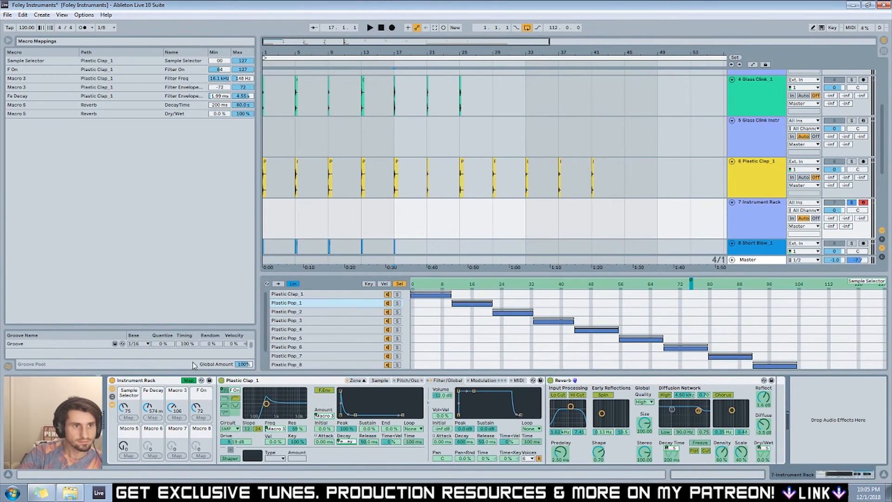
left_click(243, 105)
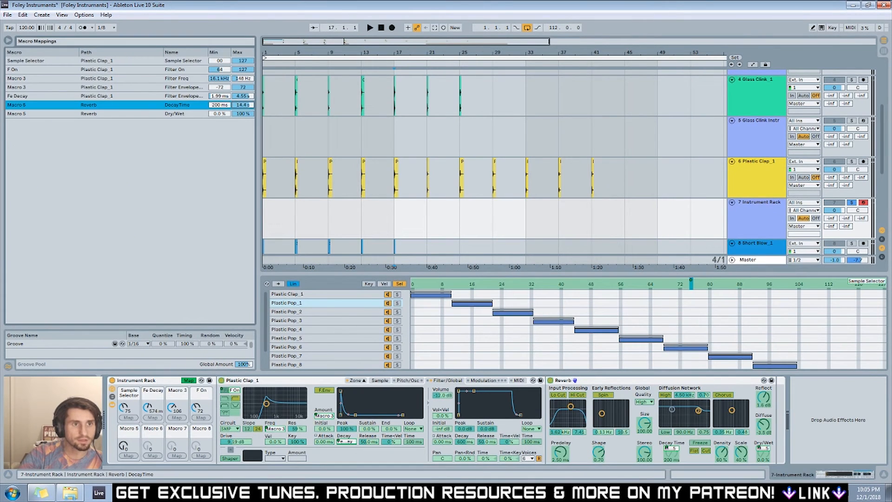
left_click(189, 380)
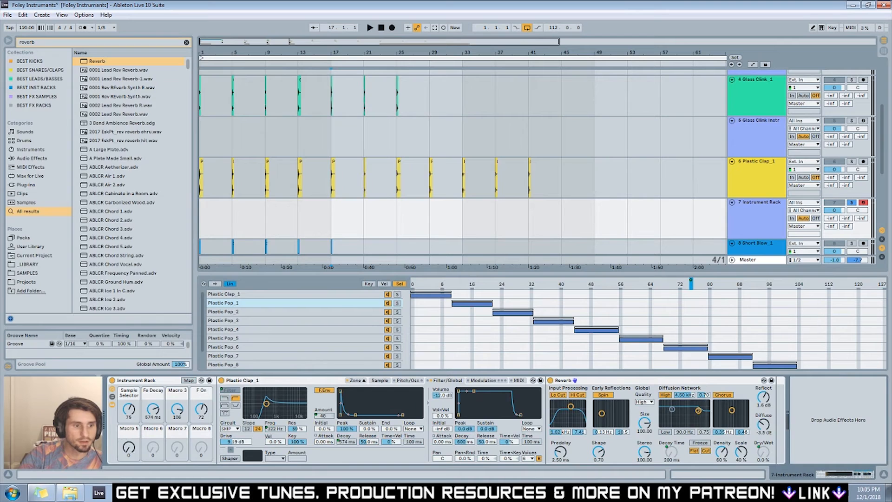
left_click_drag(130, 450, 131, 478)
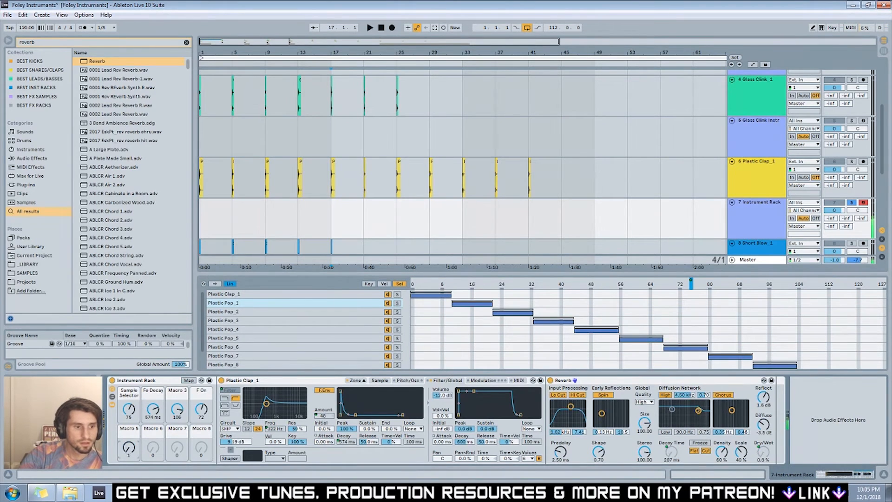
left_click_drag(128, 448, 128, 425)
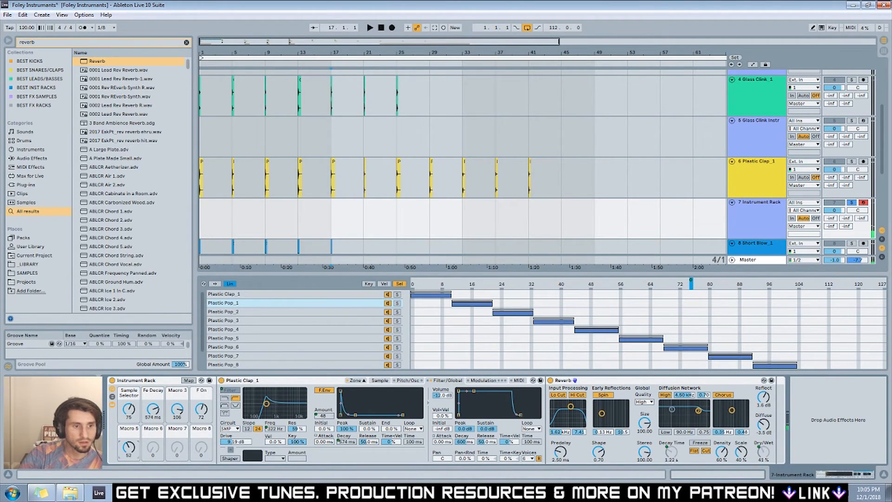
Rename Macro 5 as Reverb and Macro 3 as Filter Mover.
type("Reverb")
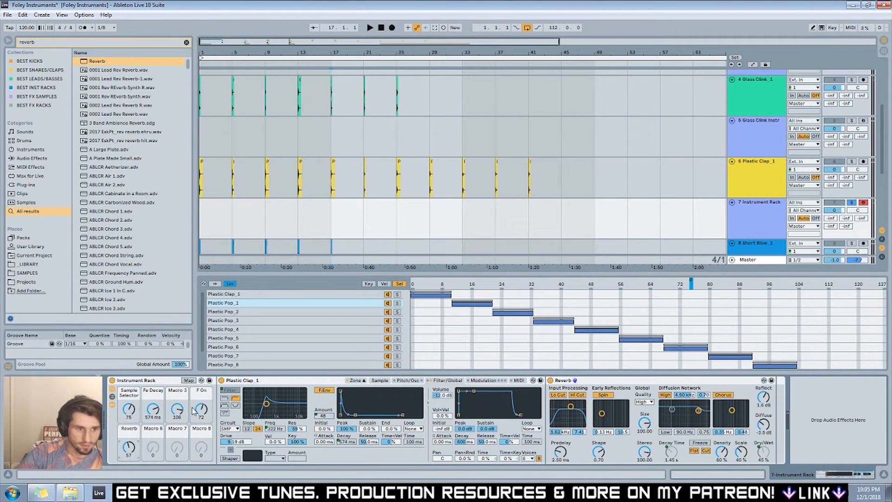
key("ctrl+r")
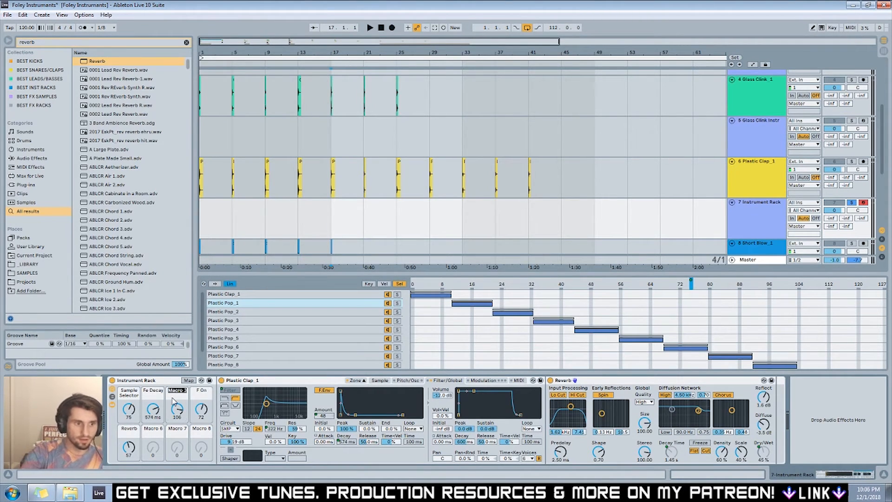
type("Fit")
type("ter Mover")
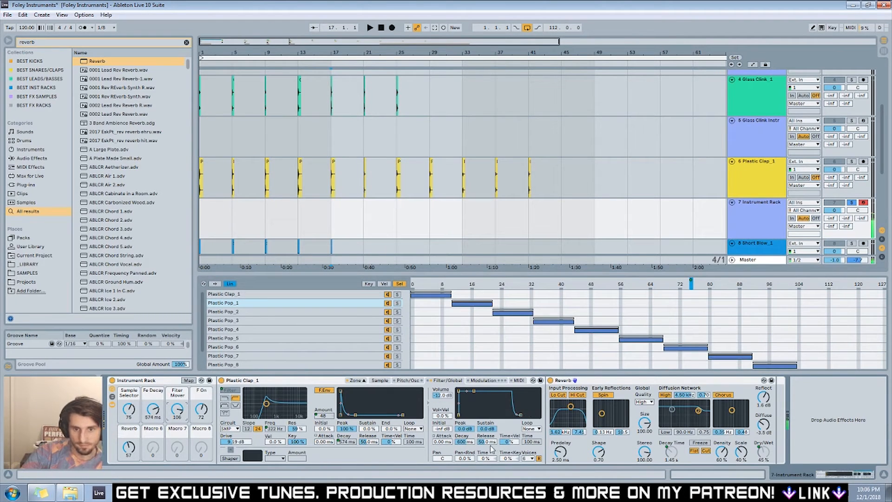
Load the Erosion preset Sine 4.6 Mid into the rack between the Sampler and the Reverb, and raise its amount to 200.
left_click(28, 185)
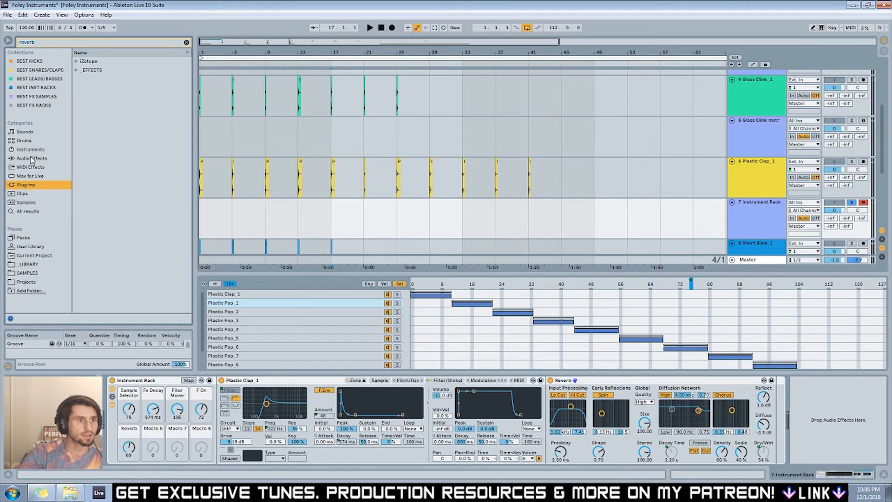
left_click(29, 158)
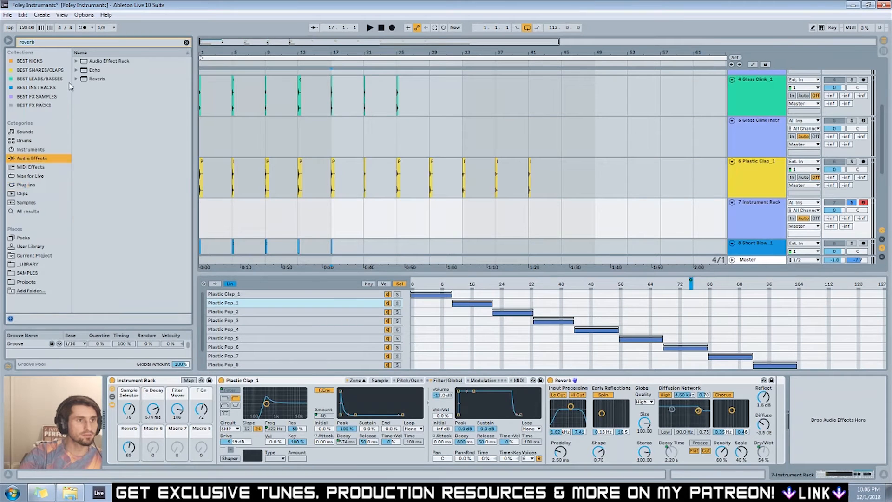
left_click(186, 43)
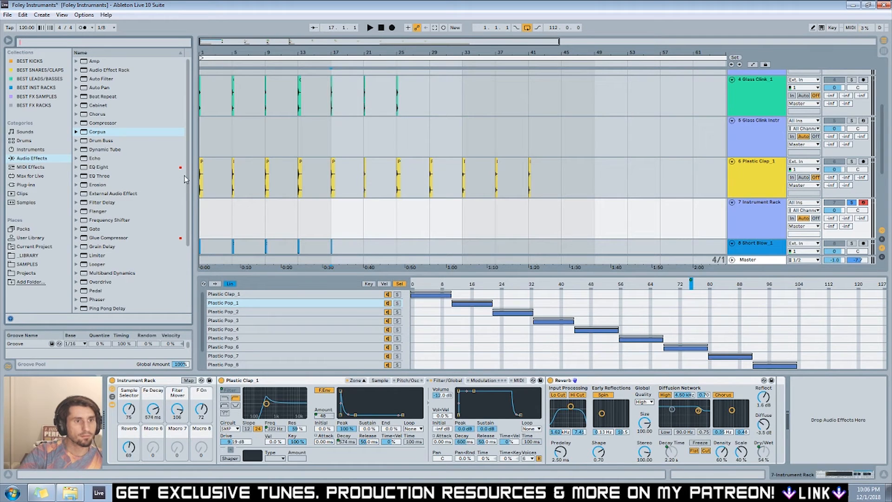
left_click(77, 185)
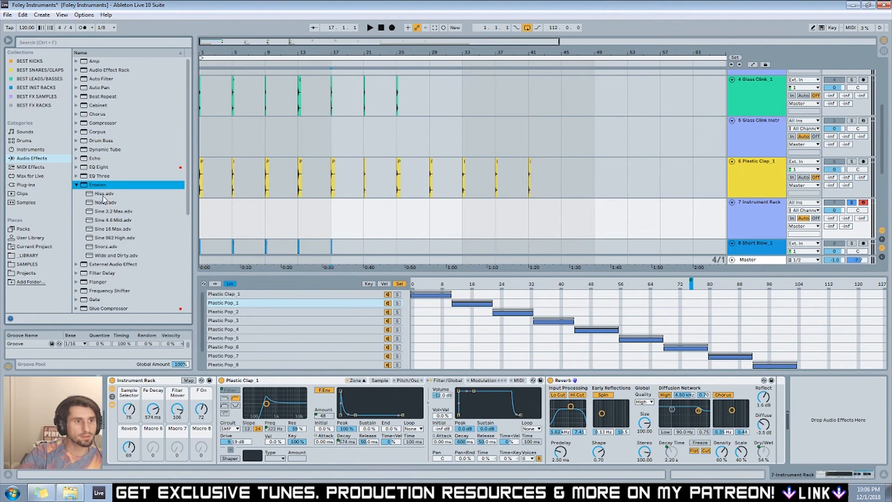
left_click(105, 220)
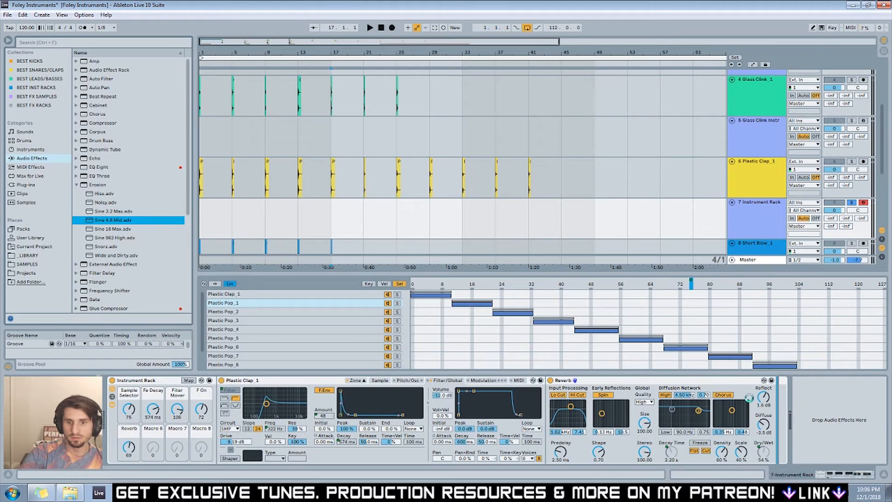
left_click_drag(748, 398, 771, 404)
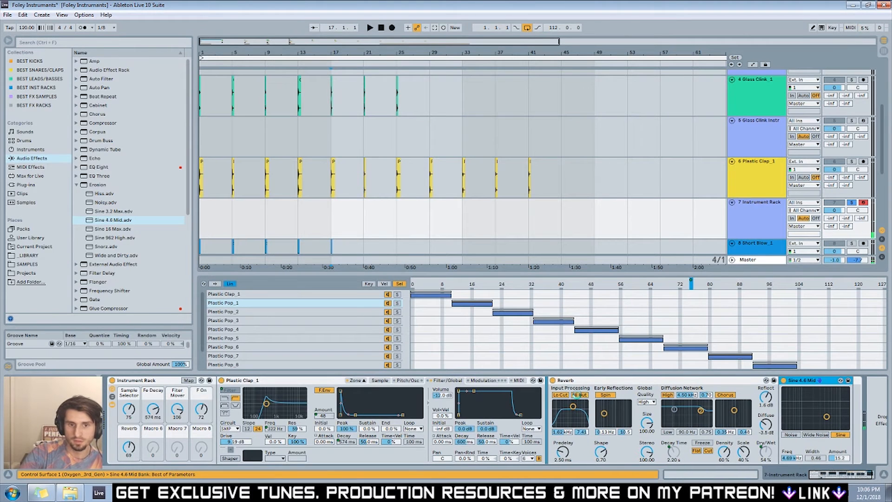
mouse_move(576, 395)
left_mouse_down()
mouse_move(596, 411)
mouse_move(597, 392)
mouse_move(609, 390)
mouse_move(570, 389)
mouse_move(581, 389)
left_mouse_up()
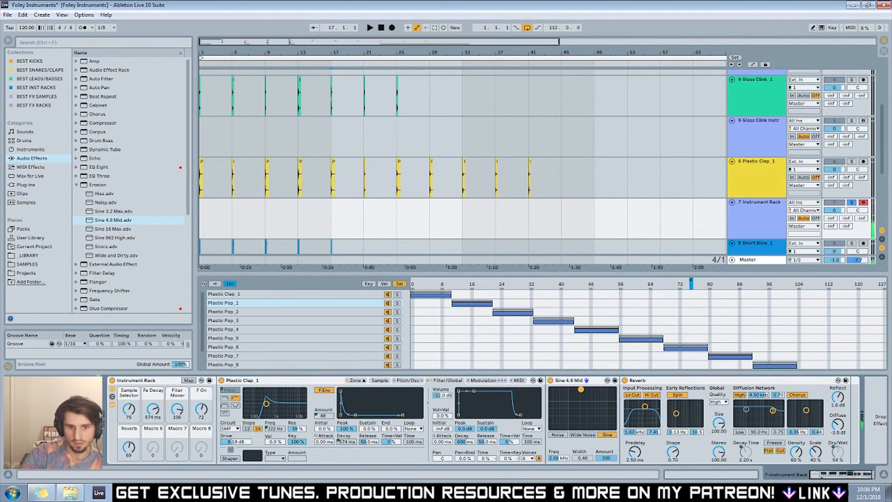
Map Erosion's frequency to Macro 6, limit the range to 1.04–4.55 kHz, and audition the macro.
right_click(557, 457)
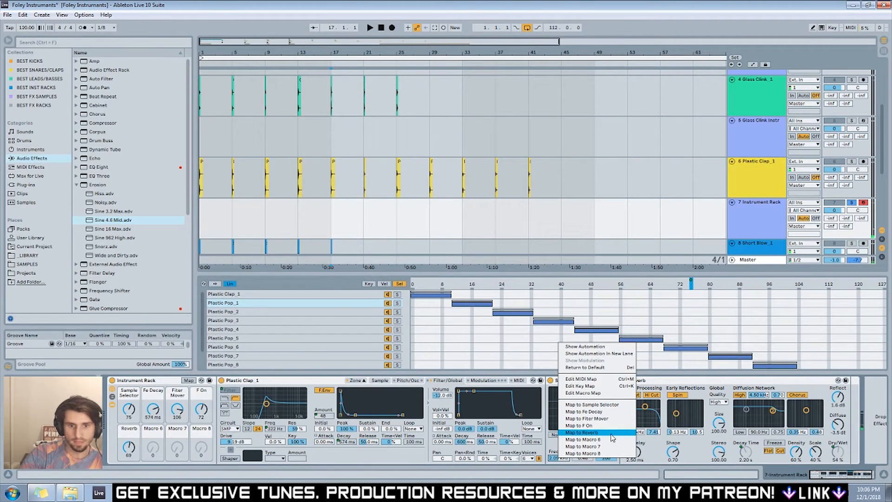
left_click(583, 439)
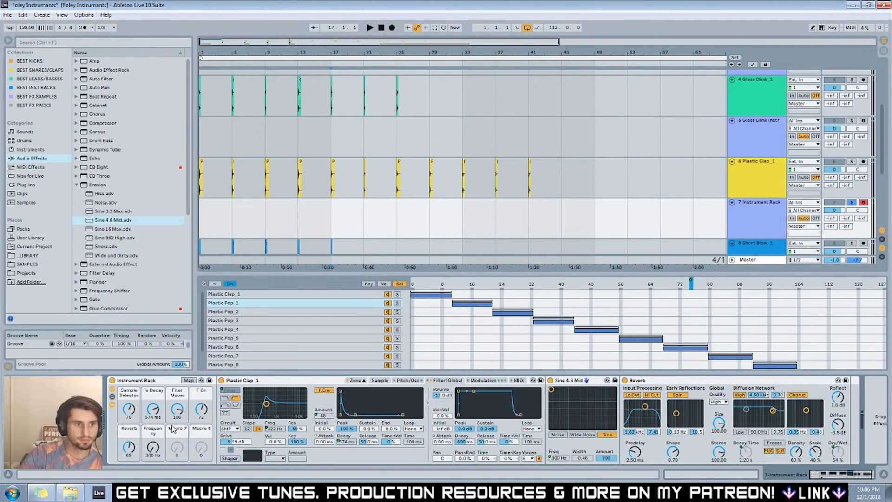
left_click(188, 380)
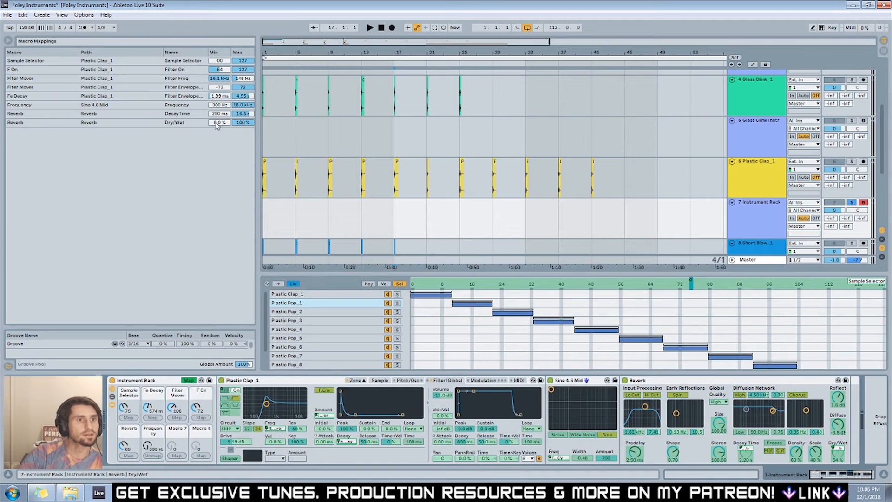
left_click_drag(220, 105, 242, 116)
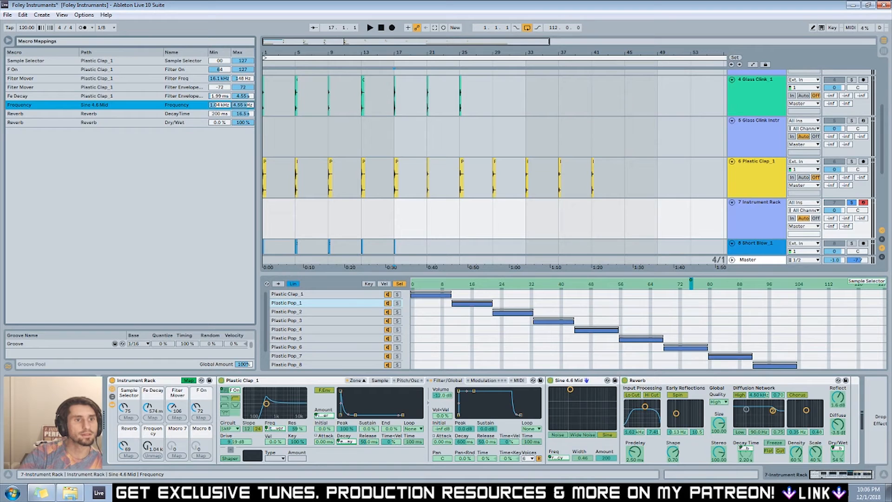
left_click_drag(148, 446, 148, 430)
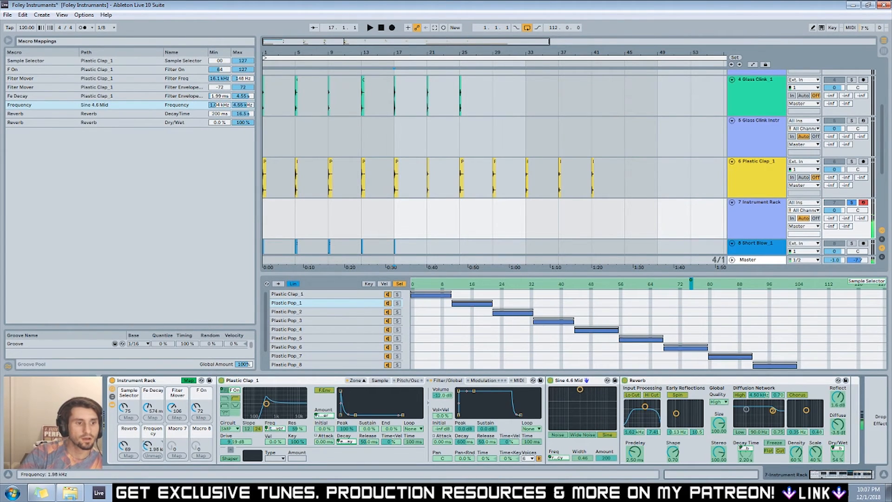
left_click_drag(148, 441, 147, 446)
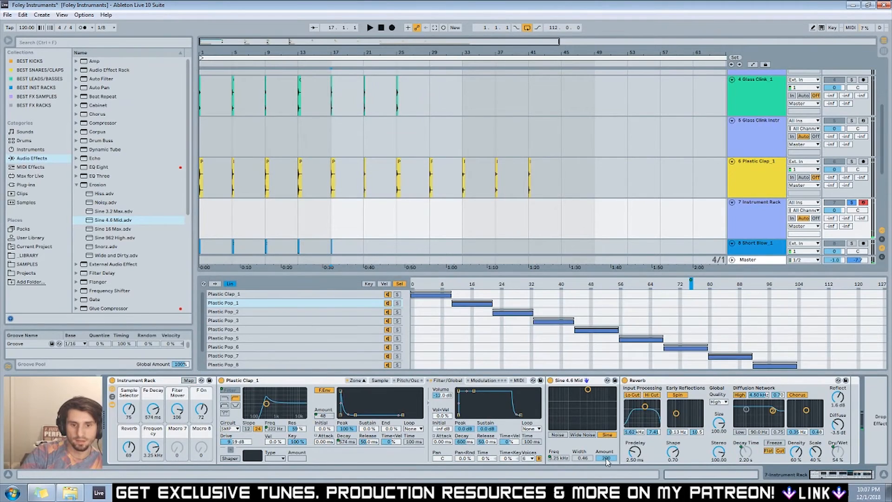
Map Erosion's amount to Macro 7, and rename Macro 7 as ErosionAmount and Macro 6 as Erosion Freq.
right_click(606, 459)
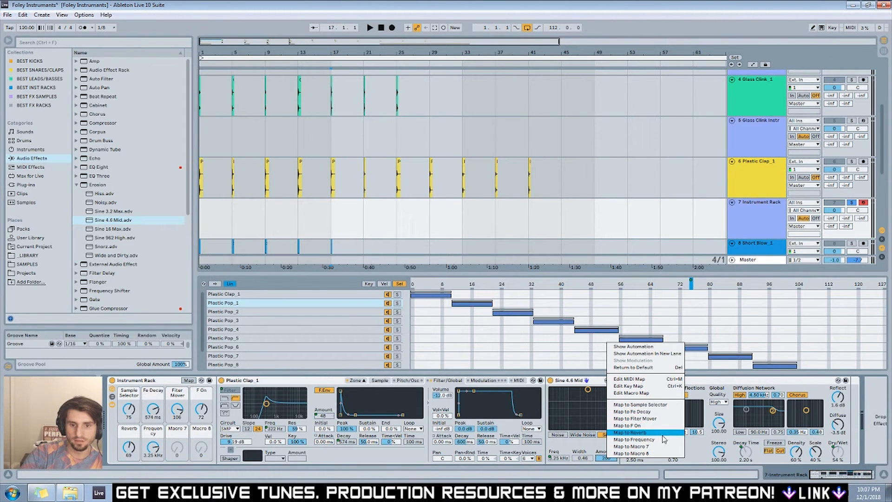
left_click(664, 446)
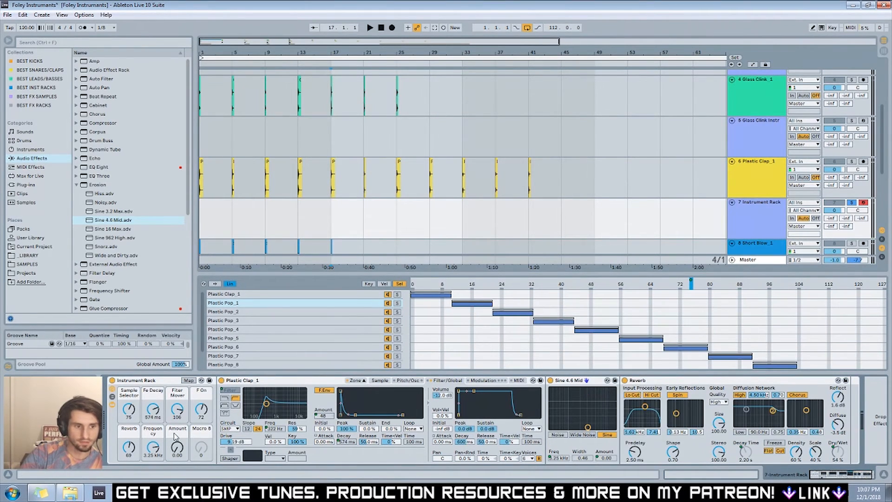
left_click(170, 429)
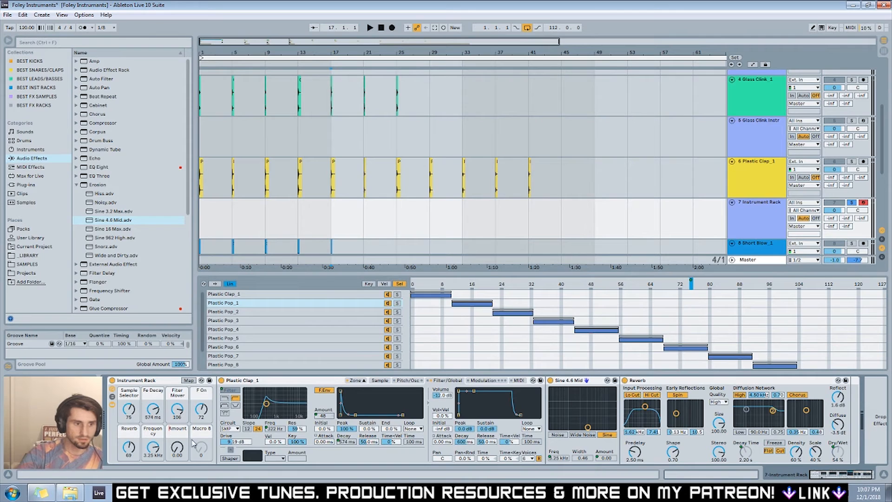
type("Erosion")
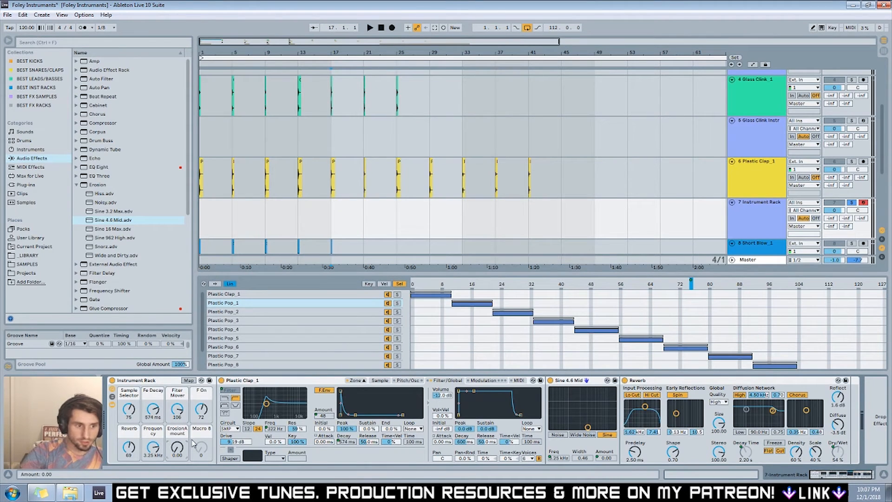
double_click(154, 431)
type("Erosion Freq")
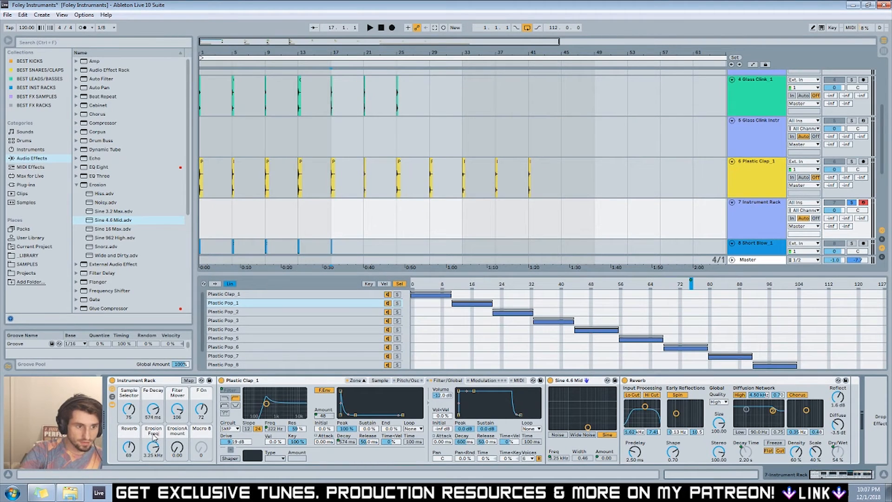
Audition the macros and set Erosion Freq to 4.55 kHz, ErosionAmount to 93.9 and Sample Selector to 36.
left_click_drag(156, 457, 173, 409)
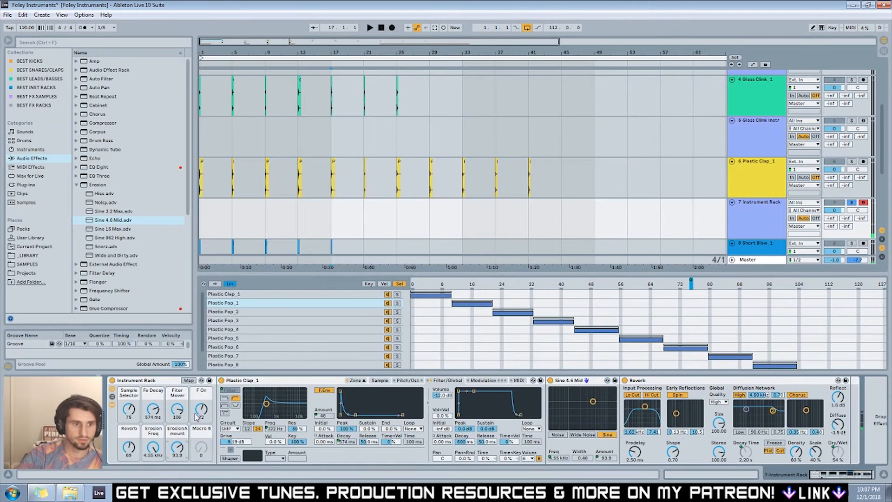
left_click_drag(129, 408, 128, 427)
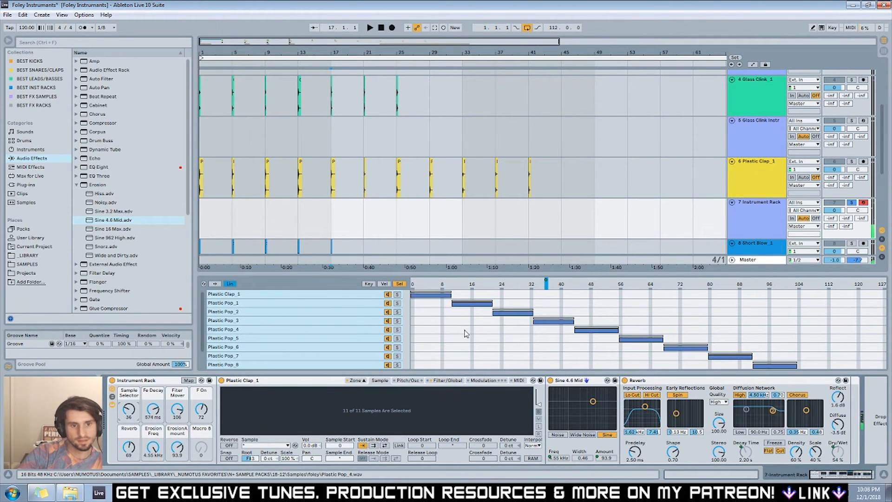
Trim the silence before the transients by setting the sample start of Plastic Pop_3 to 1184 and Plastic Pop_2 to 713.
left_click(345, 320)
left_click_drag(285, 403, 284, 434)
left_click_drag(227, 395, 288, 390)
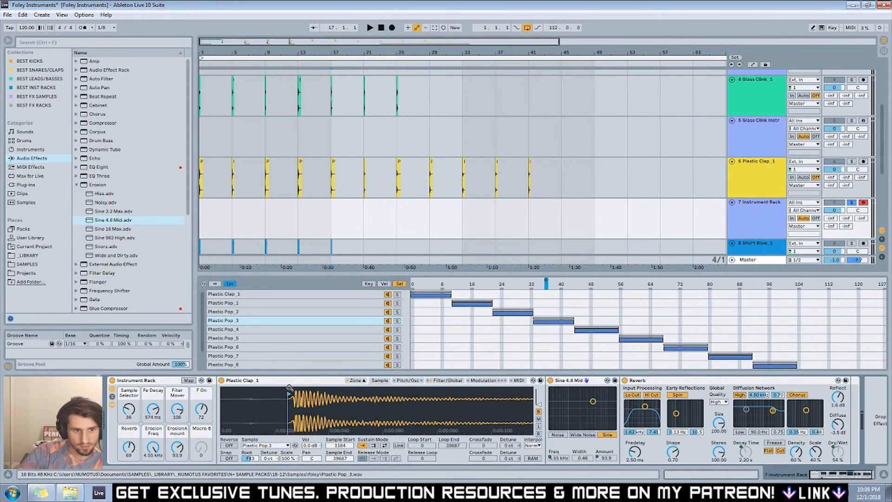
left_click(242, 312)
Audition the rack and set Sample Selector to 9, ErosionAmount to 0 and Reverb to 70.
left_click_drag(153, 449, 153, 425)
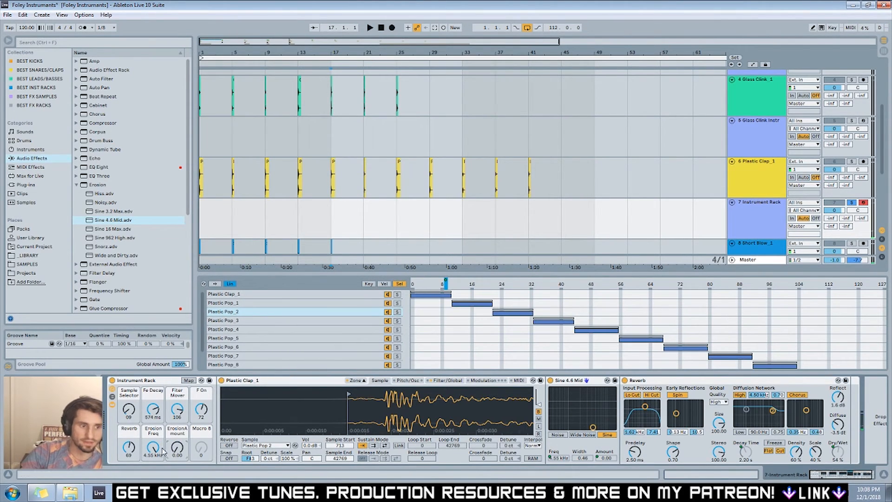
left_click_drag(131, 452, 130, 455)
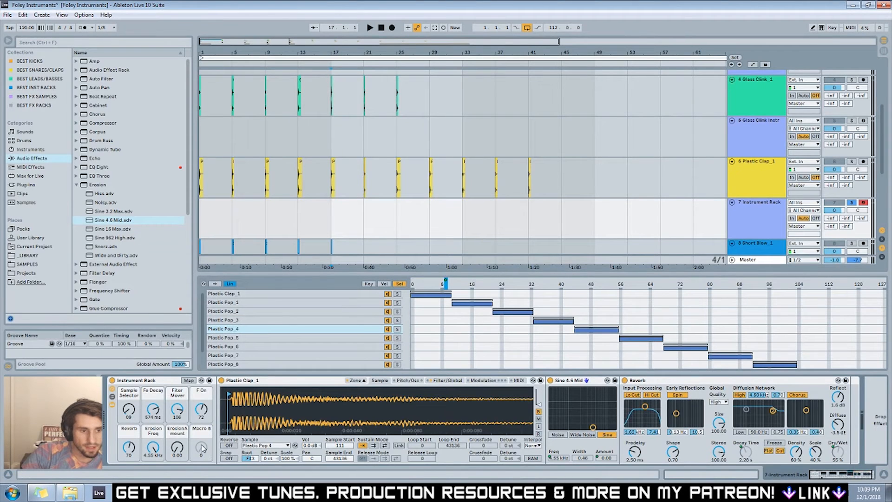
Set the attack of the Sampler's volume envelope to 1.00 ms.
left_click(484, 380)
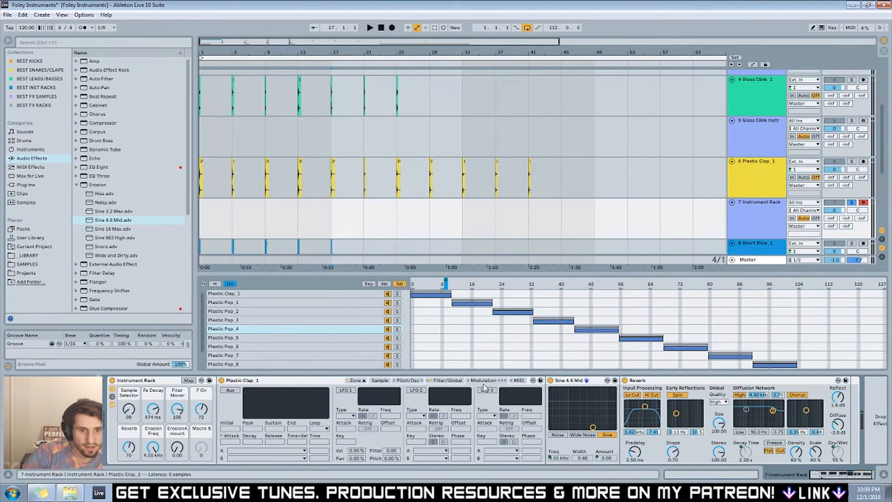
left_click(449, 381)
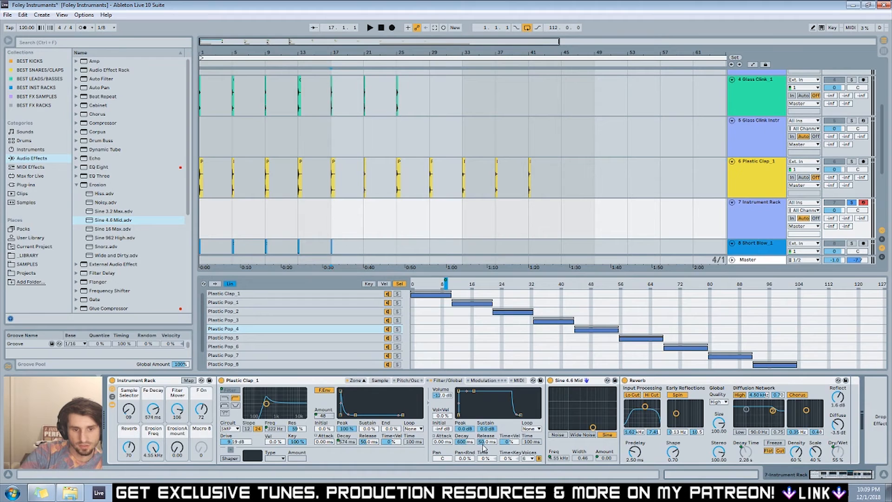
left_click_drag(454, 441, 454, 437)
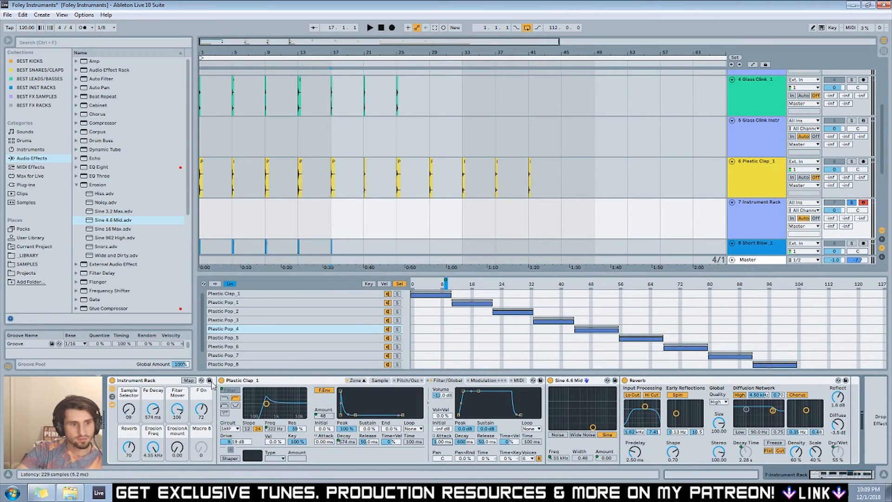
Rename the rack as Plastic Pop Instrument_Individual and save it as a preset in the User Library.
left_click(156, 381)
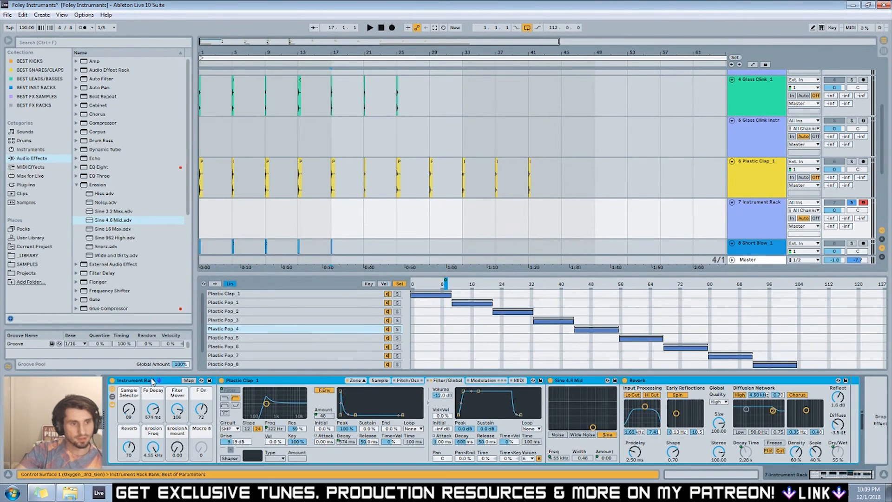
key("ctrl+r")
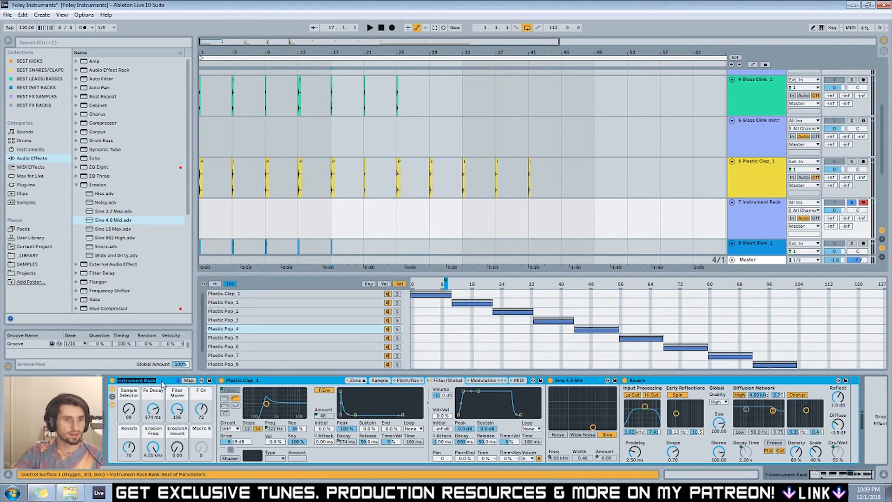
type("Plastic Pop Instrum...")
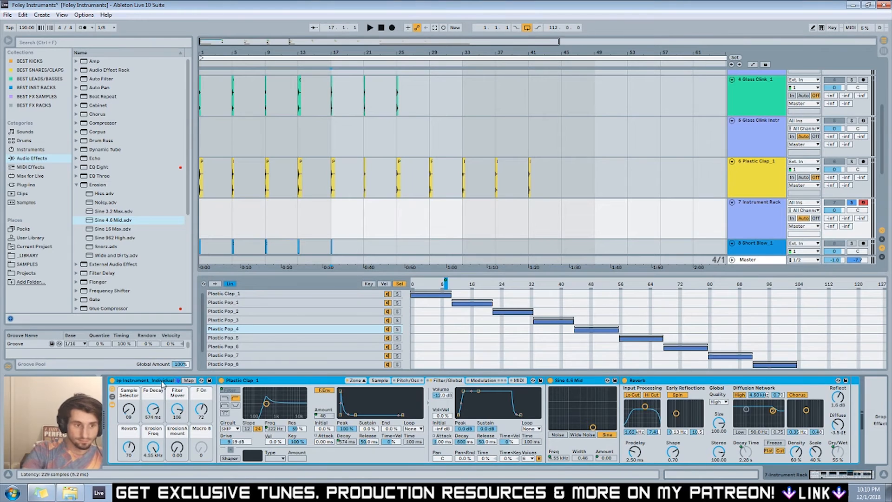
left_click(209, 380)
key("Return")
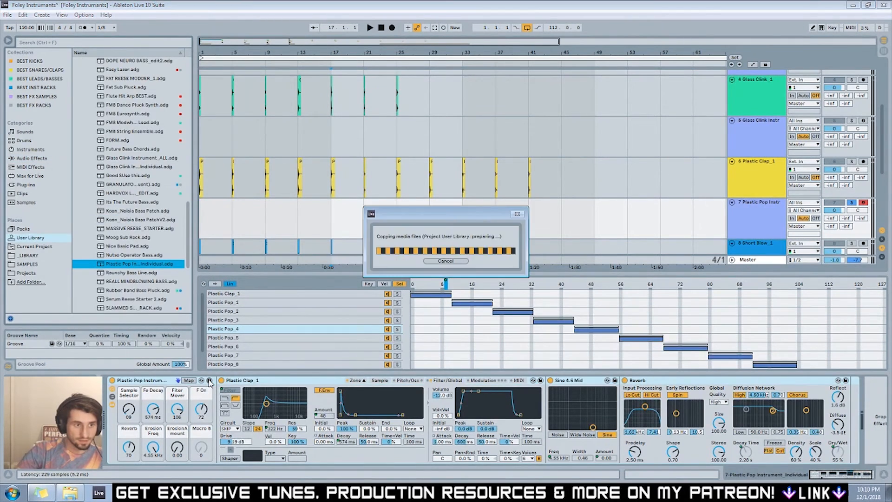
Select all Plastic Clap and Plastic Pop samples and extend their selector ranges across the full 0 to 127.
left_click(144, 384)
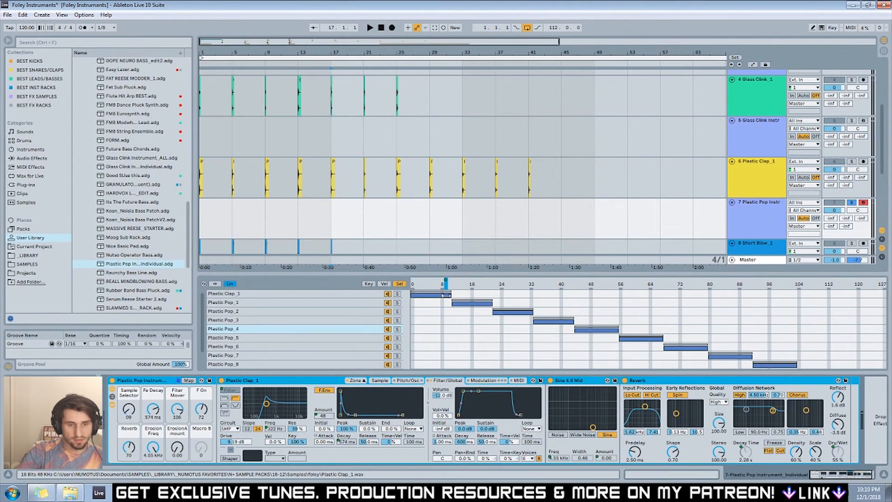
right_click(428, 311)
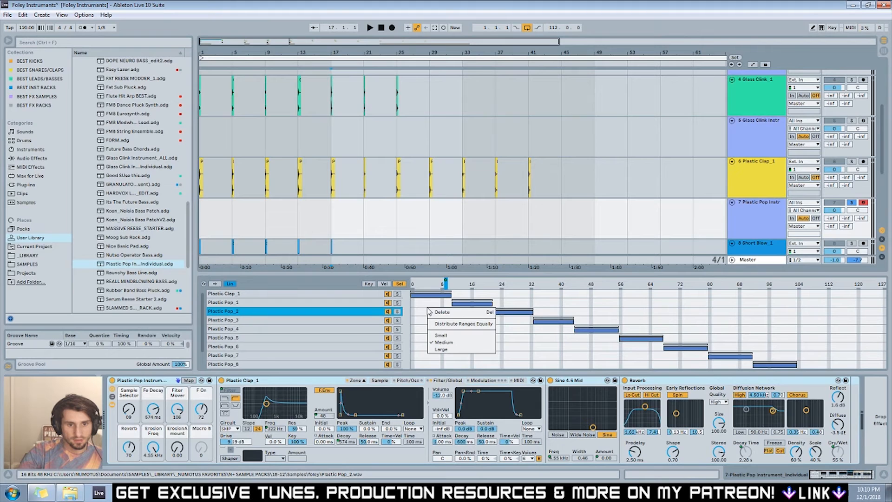
key("Escape")
left_click(334, 295)
key("ctrl+a")
right_click(334, 296)
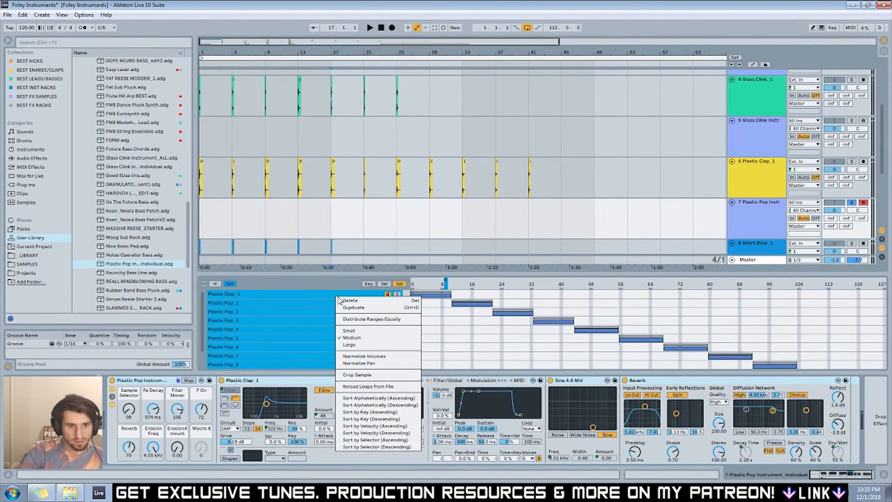
key("Escape")
left_click_drag(451, 295, 885, 297)
left_click_drag(748, 366, 340, 364)
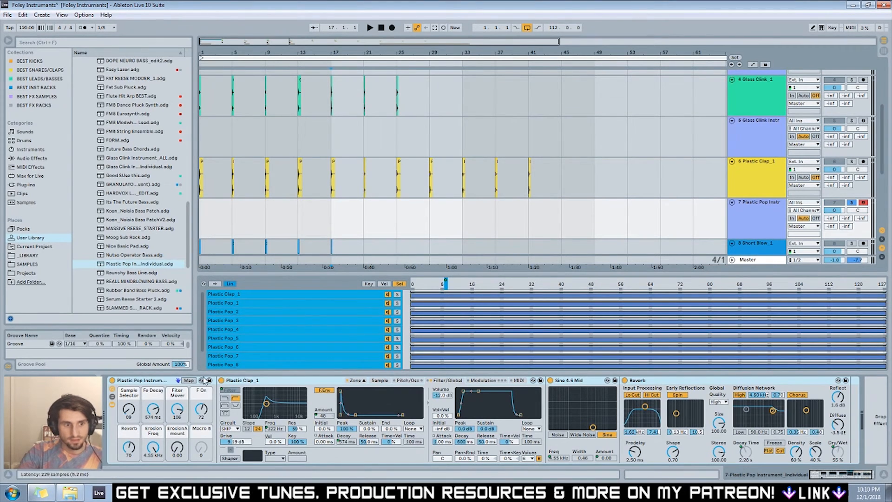
Rename the full-range version of the rack as Plastic Pop Instrument_All.
left_click(144, 382)
key("ctrl+r")
key("End")
type("_Individual")
key("Return")
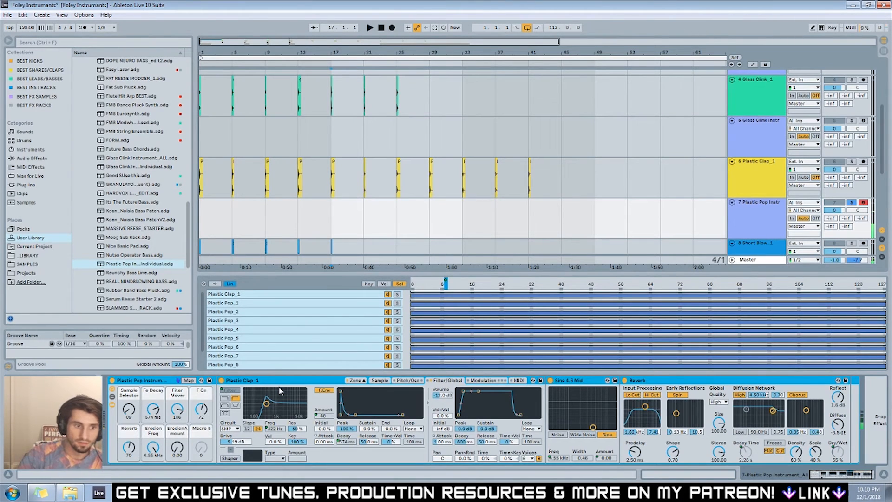
Set Filter Mover to 97, F On to 29, Erosion Freq to 1.93 kHz and ErosionAmount to 0, then save the rack preset.
left_click_drag(177, 448, 200, 409)
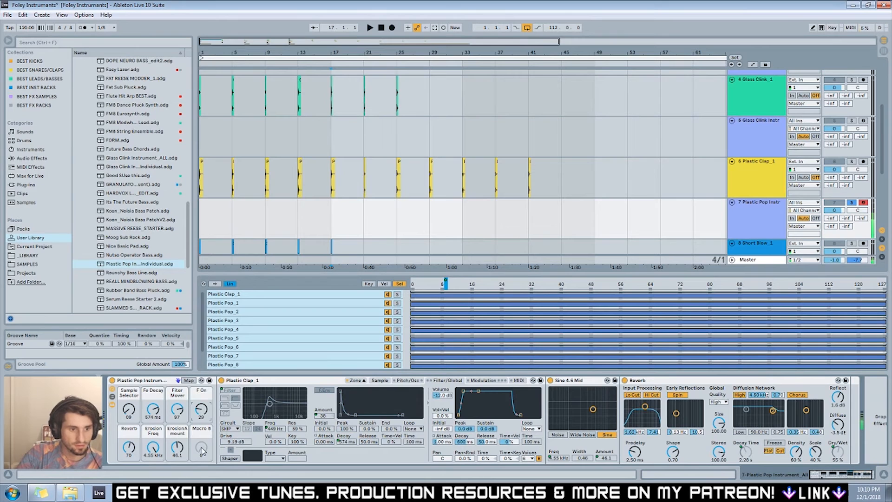
left_click_drag(153, 448, 177, 483)
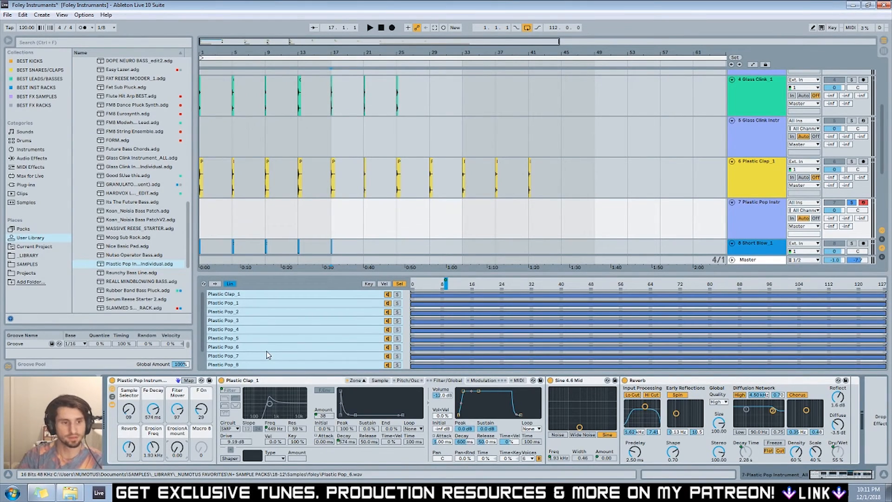
left_click(209, 380)
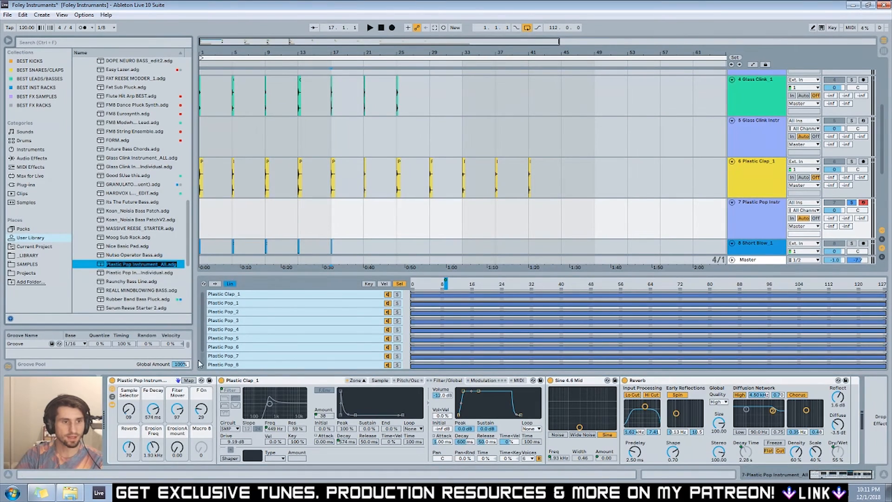
key("Return")
Unfold the MORE FOLEYS track and solo it.
left_click(531, 139)
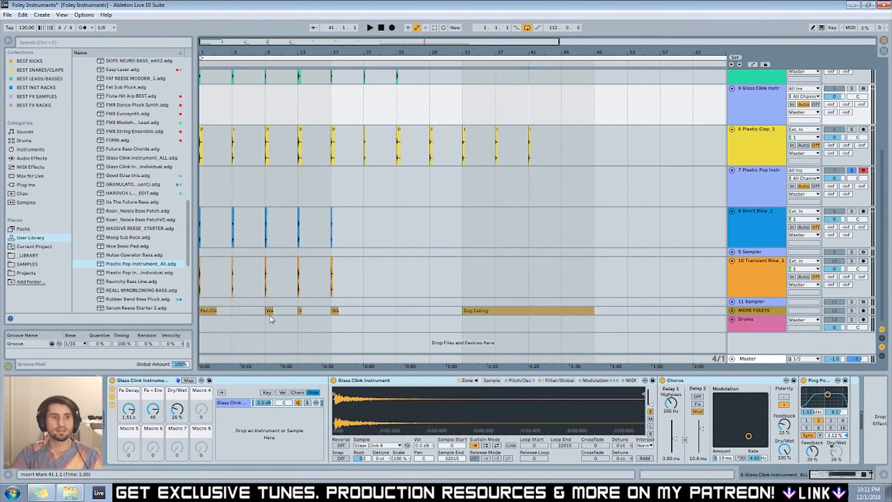
left_click(732, 310)
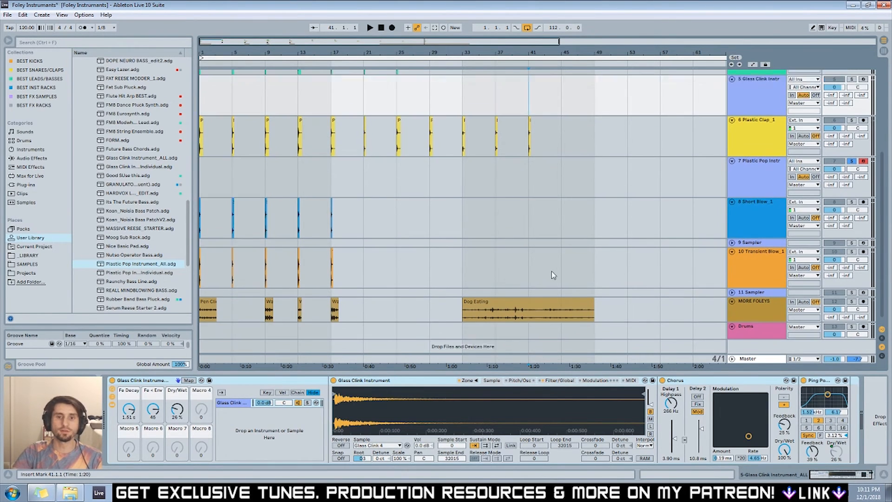
left_click(202, 285)
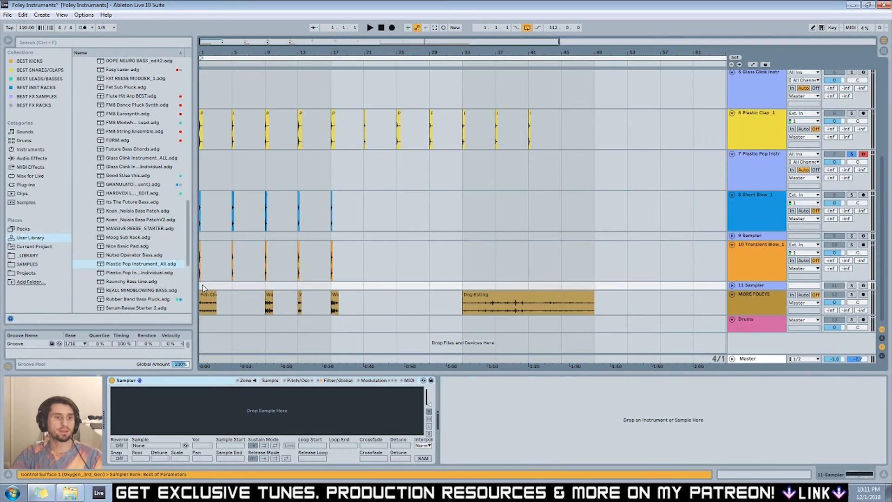
left_click(851, 295)
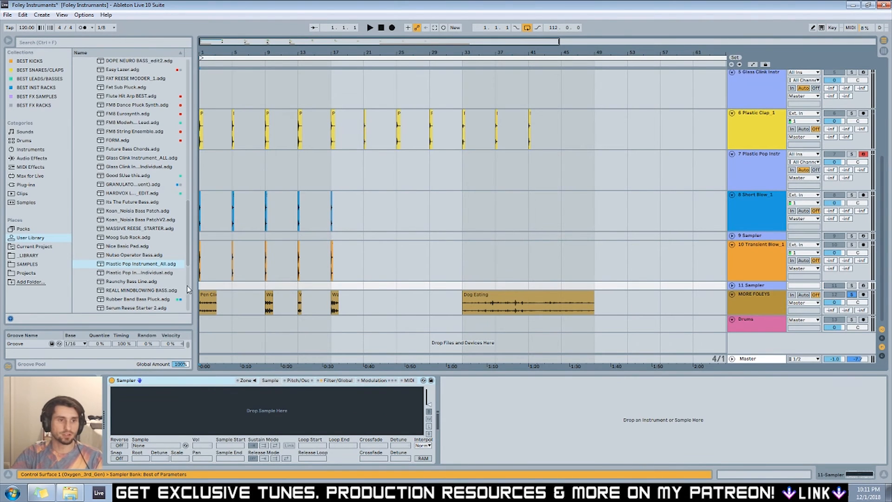
Audition the Pen Click Groove Loop_1 clip at the start of the MORE FOLEYS track.
key("plus")
key("plus")
key("plus")
key("plus")
key("plus")
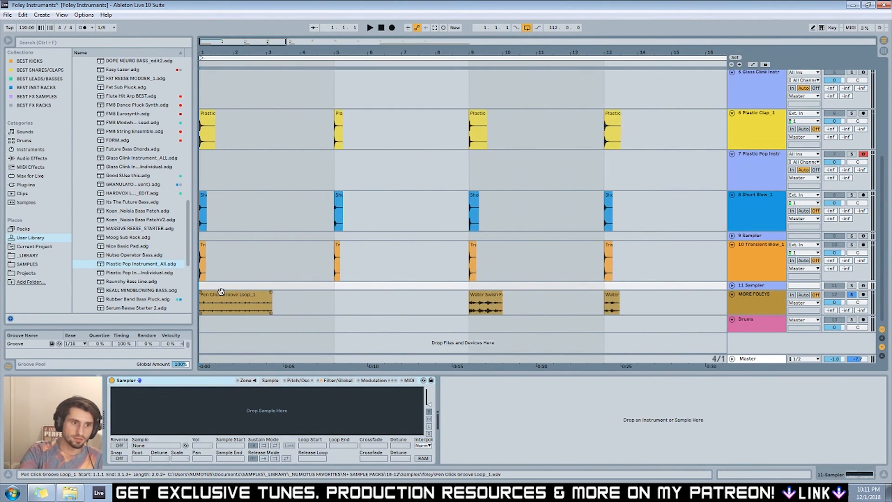
key("space")
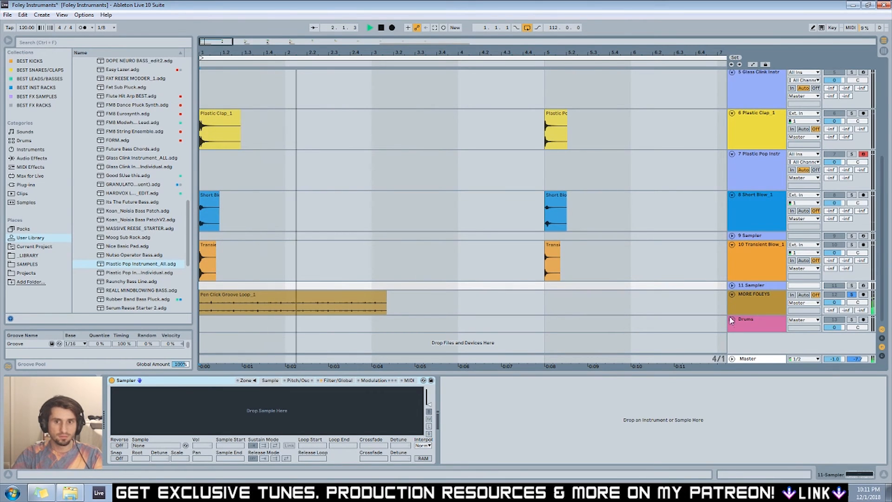
key("space")
Search the browser for "eq" and move Pen Click Groove Loop_1 onto a new audio track below MORE FOLEYS.
left_click(751, 298)
left_click(51, 41)
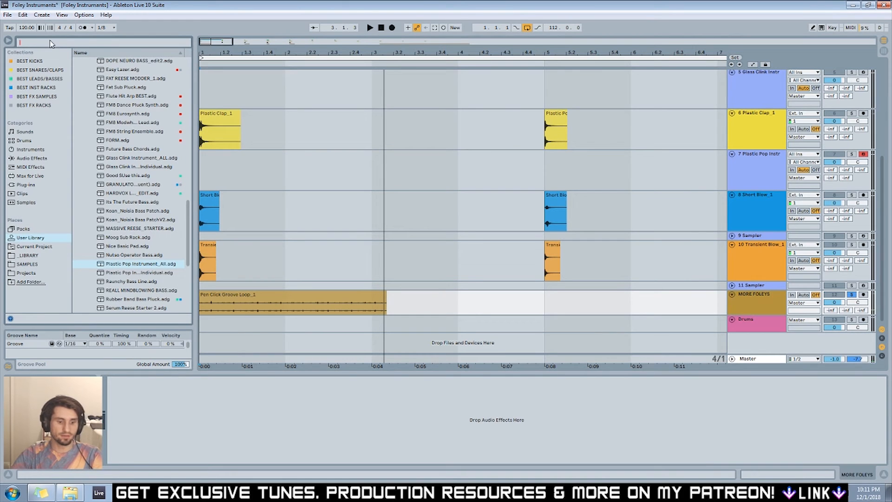
type("eq")
left_click(681, 303)
left_click(757, 304)
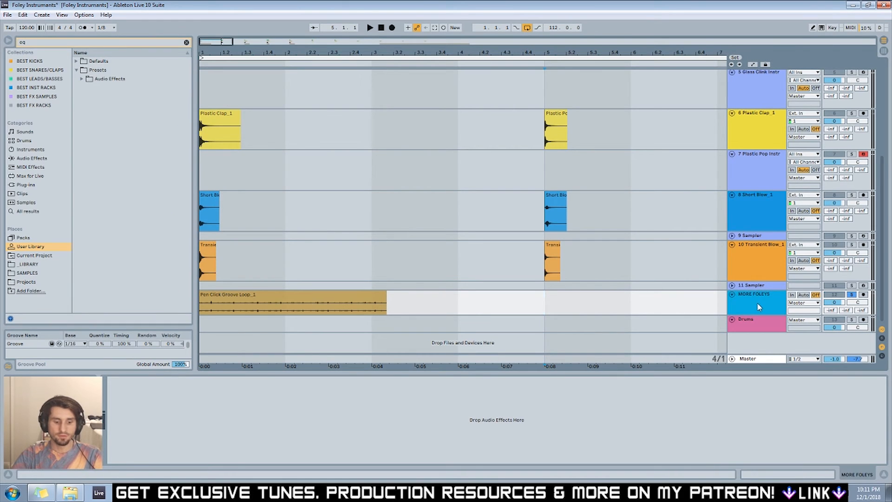
key("ctrl+t")
left_click_drag(303, 292, 291, 331)
Load EQ Eight onto the new Pen Click track and solo that track instead of MORE FOLEYS.
left_click(27, 212)
left_click_drag(98, 61, 387, 335)
key("space")
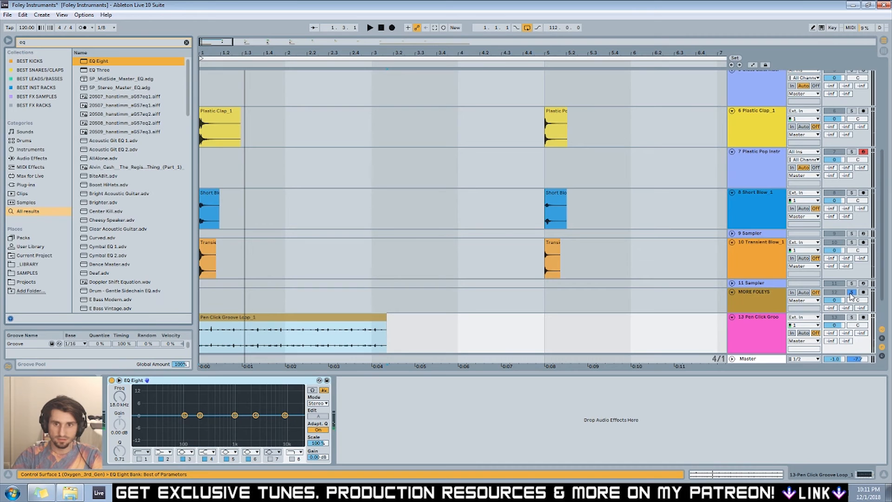
left_click(851, 317)
key("space")
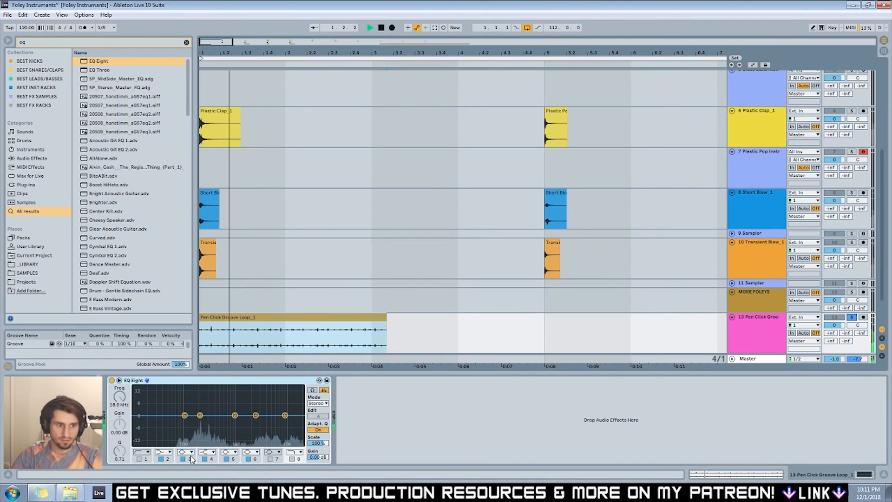
Enable EQ Eight's low-cut band 1 at 2.30 kHz and set band 6 to -0.37 dB at 10.0 kHz while auditioning the loop.
left_click(140, 459)
left_click_drag(148, 422, 253, 421)
key("space")
key("space")
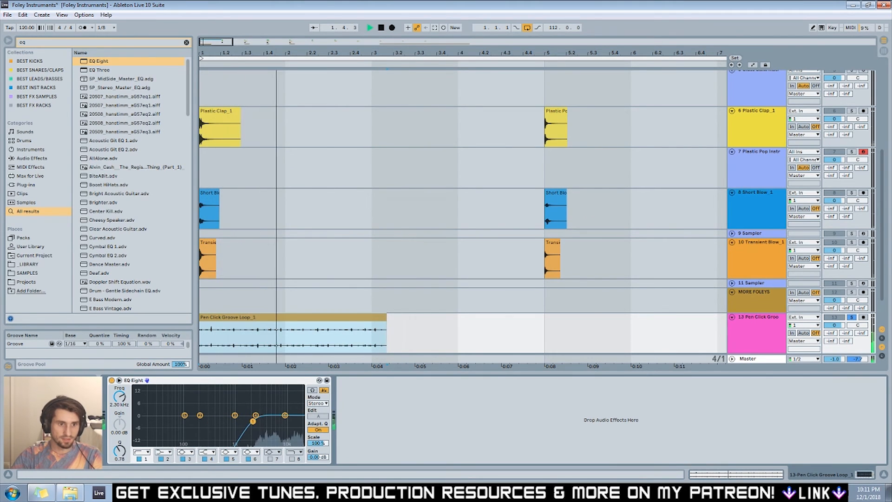
key("space")
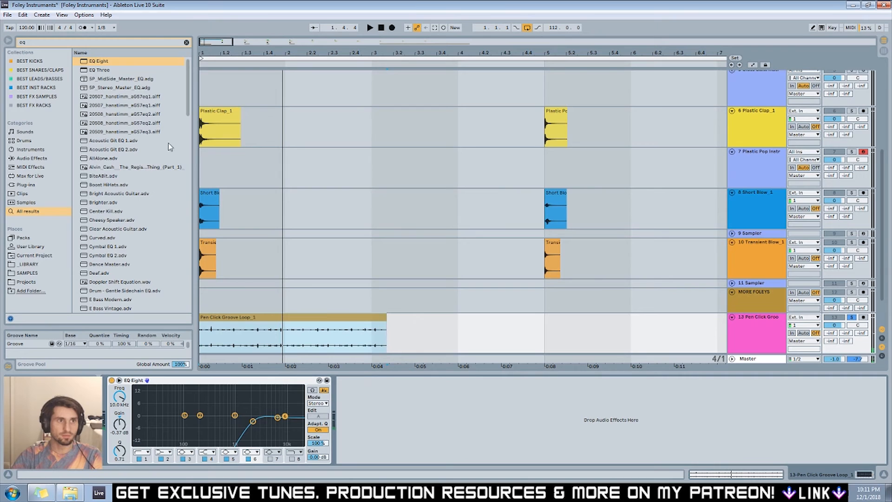
Turn on the metronome and play the Pen Click loop against it from the start.
left_click(84, 27)
left_click_drag(220, 41, 215, 47)
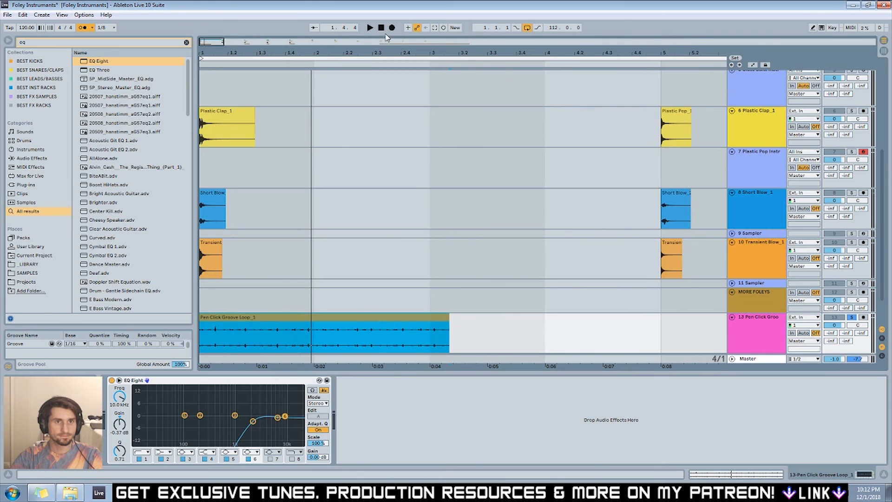
left_click(382, 29)
key("space")
Open the Pen Click Groove Loop_1 clip's sample settings and turn on Warp.
double_click(342, 314)
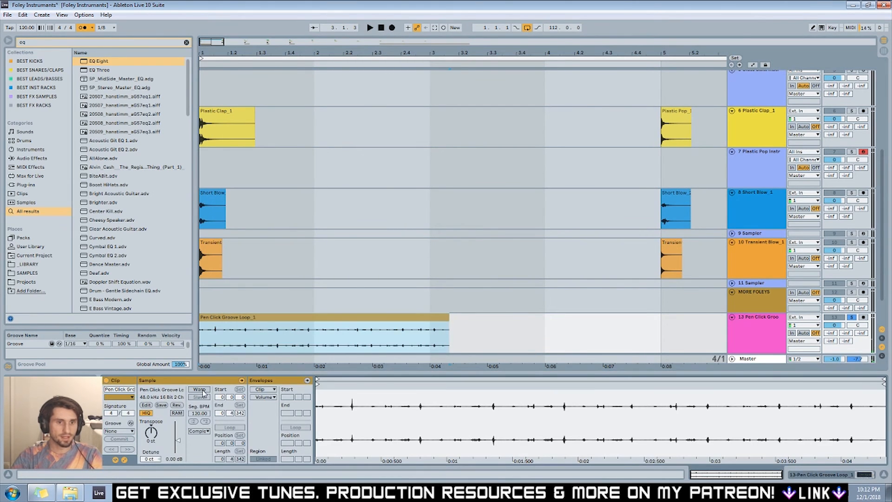
left_click(199, 390)
left_click(200, 390)
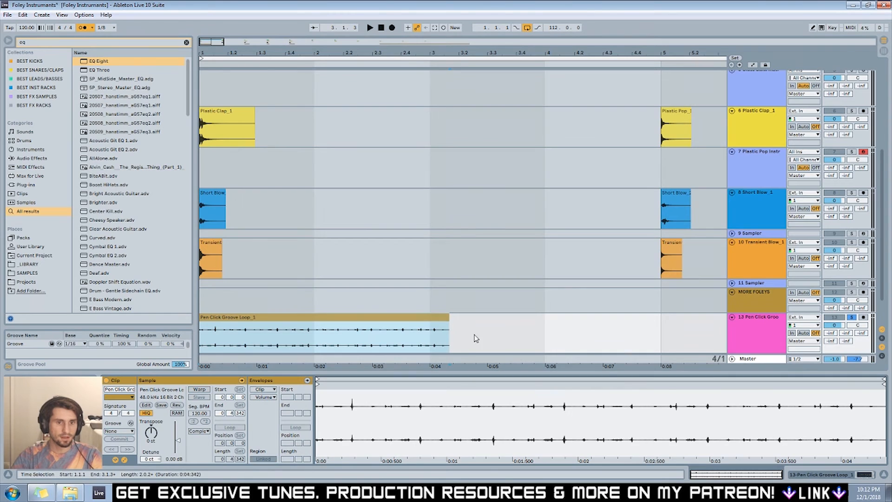
left_click(447, 320)
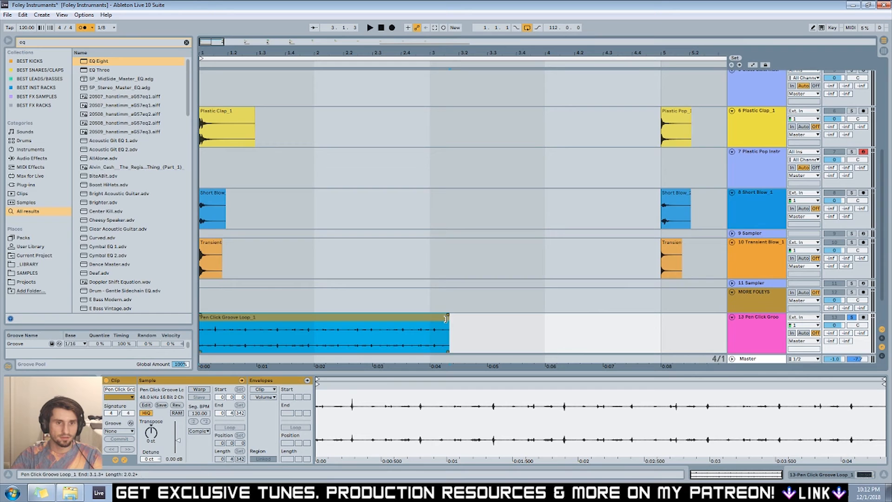
left_click(200, 391)
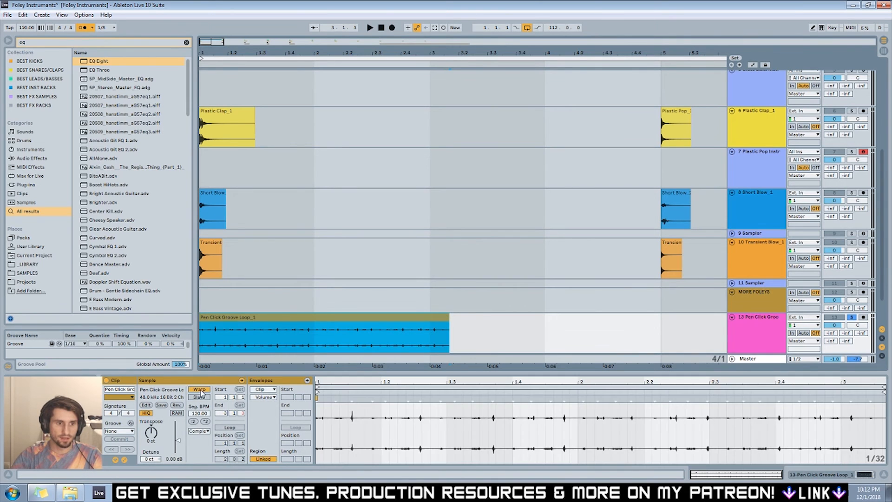
Try stretching the warped Pen Click clip to end at 3.3.1 and play it against the metronome.
left_click_drag(510, 320, 511, 319)
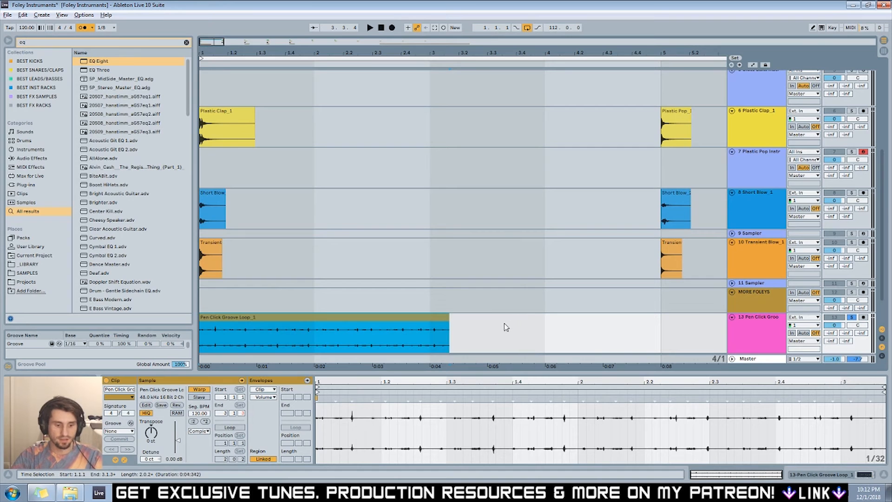
left_click_drag(446, 323, 492, 324)
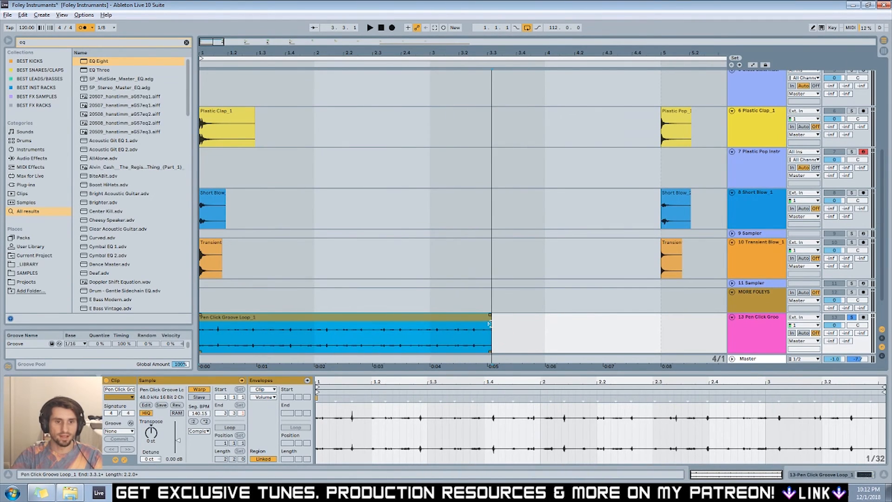
key("space")
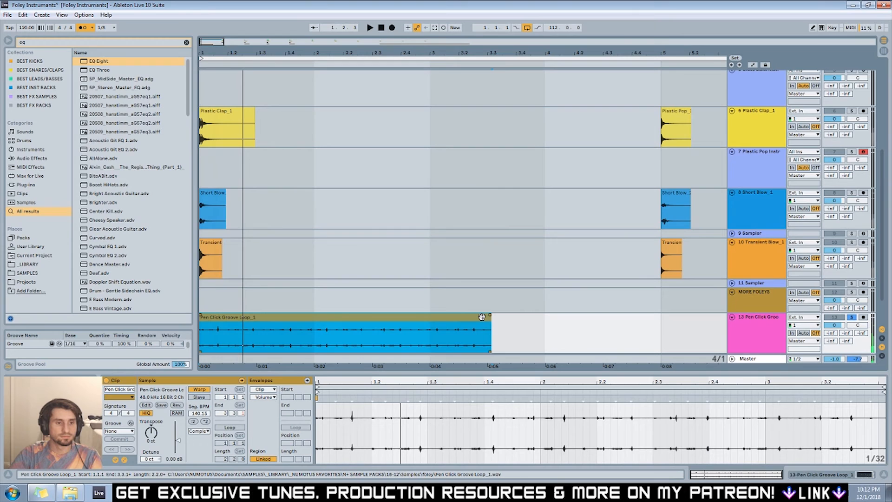
key("space")
Compress the warped Pen Click clip to end at 2.4.4 and audition it against the metronome.
left_click_drag(486, 316, 482, 319)
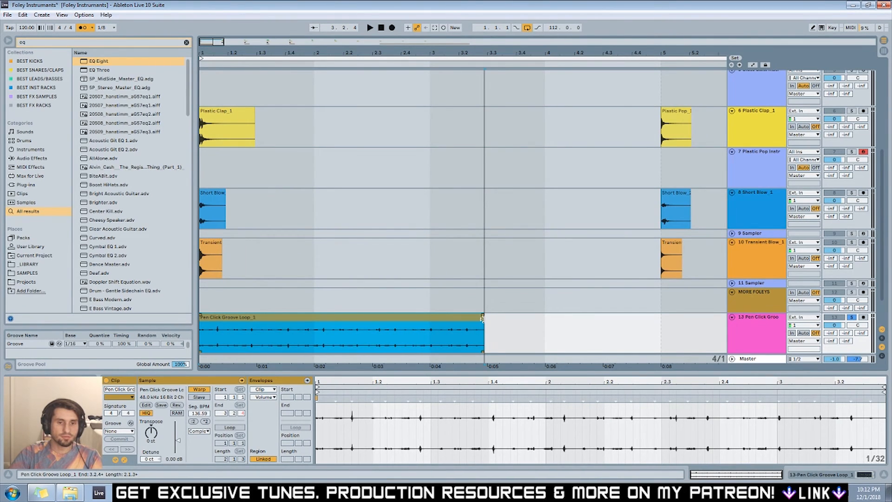
left_click_drag(482, 319, 428, 319)
key("space")
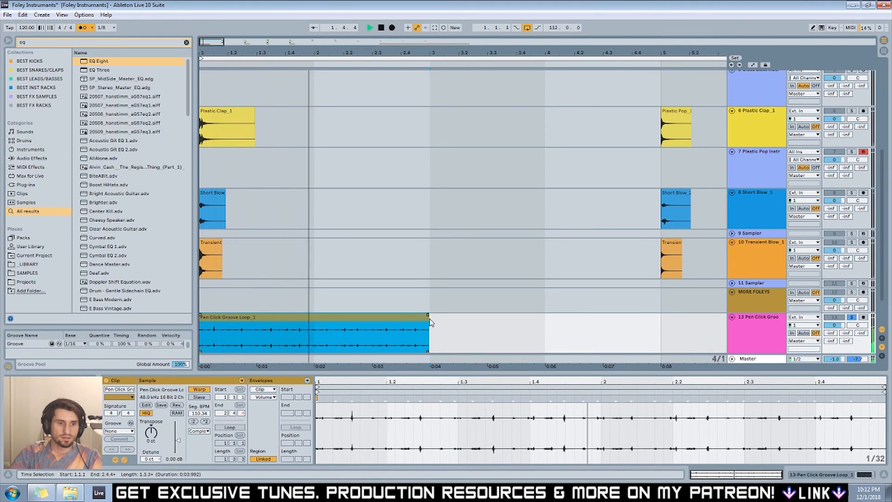
key("space")
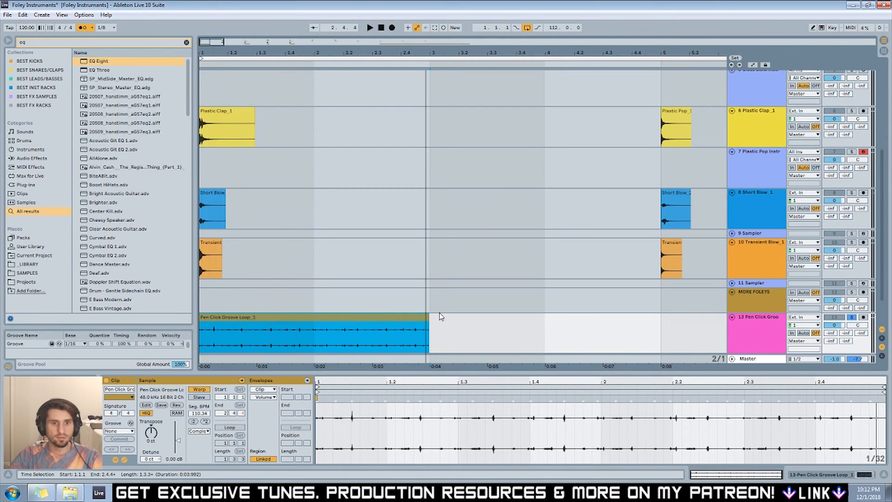
Stretch the Pen Click clip to end at 3.3.1, audition it against the metronome, and undo the change.
left_click_drag(427, 321, 500, 327)
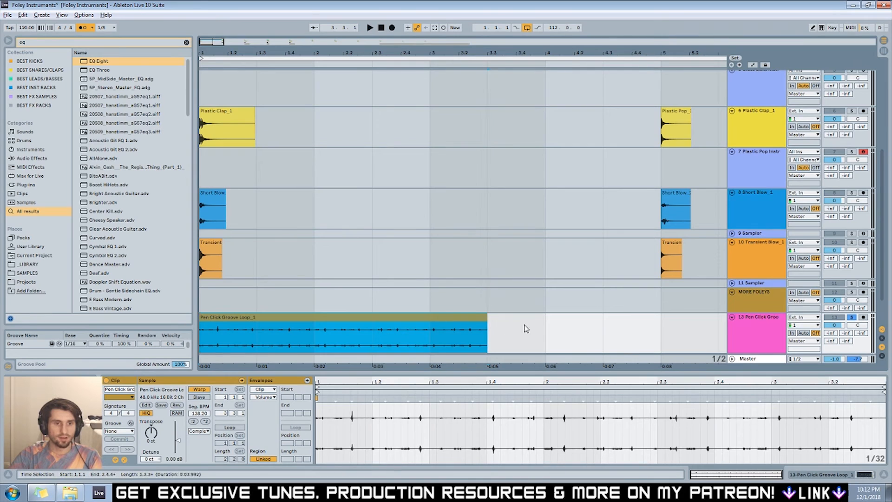
key("space")
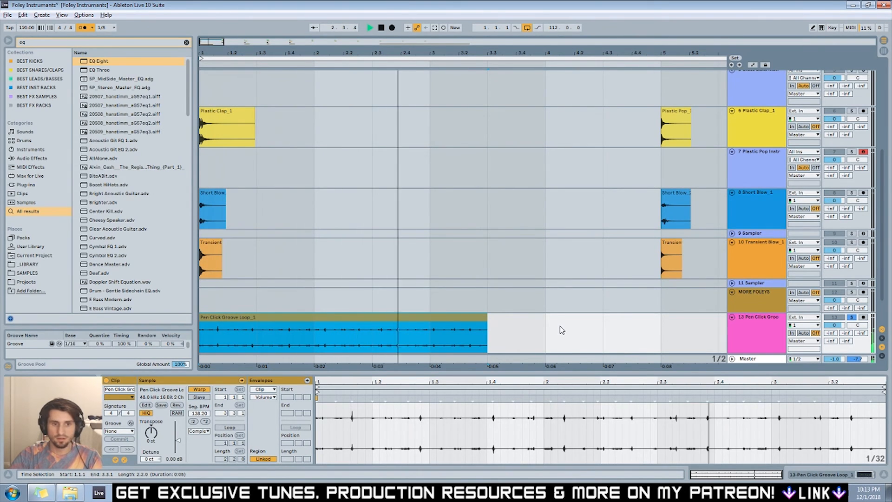
key("space")
key("ctrl+z")
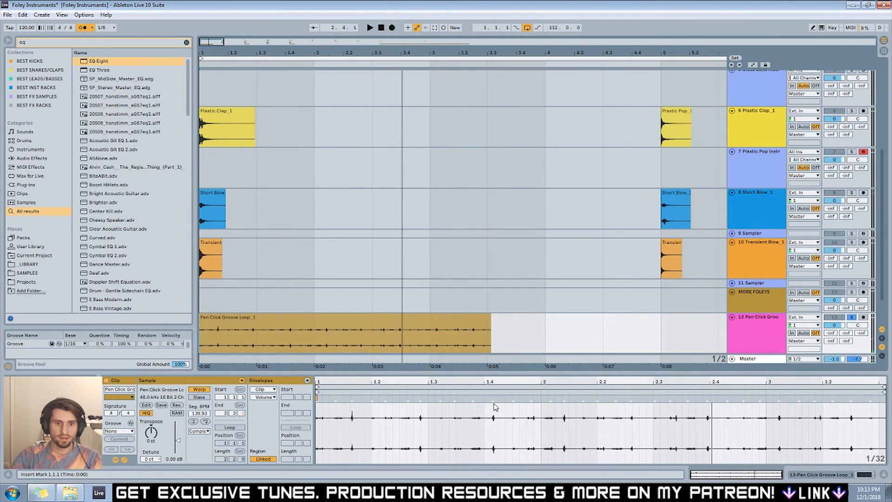
Pin the Pen Click clip's end with a warp marker, nudge the hit near beat 1.4 slightly later, and play it.
left_click(493, 399)
left_click_drag(492, 398, 495, 398)
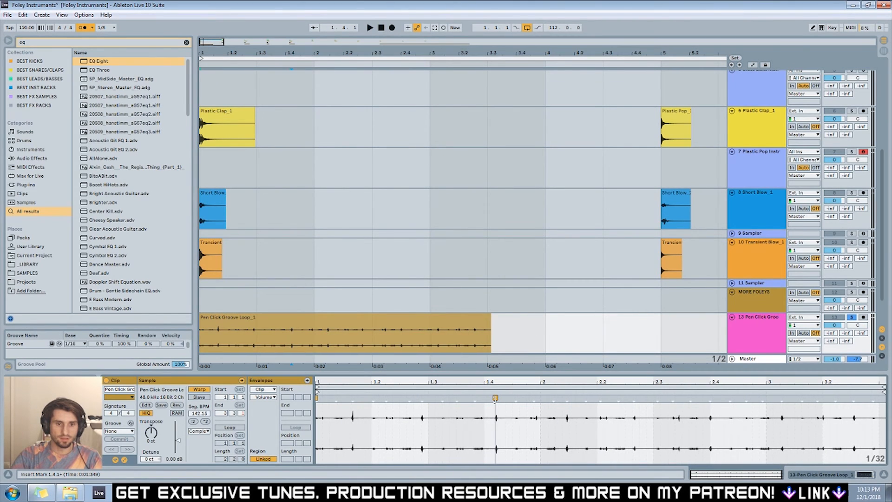
key("ctrl+z")
double_click(870, 398)
left_click(493, 399)
left_click_drag(493, 398, 495, 398)
key("space")
Add warp markers on either side of beat 1.3 in the Pen Click clip and shift the earlier hit slightly later.
left_click(421, 398)
key("space")
double_click(420, 399)
double_click(441, 399)
left_click_drag(421, 398, 426, 398)
key("space")
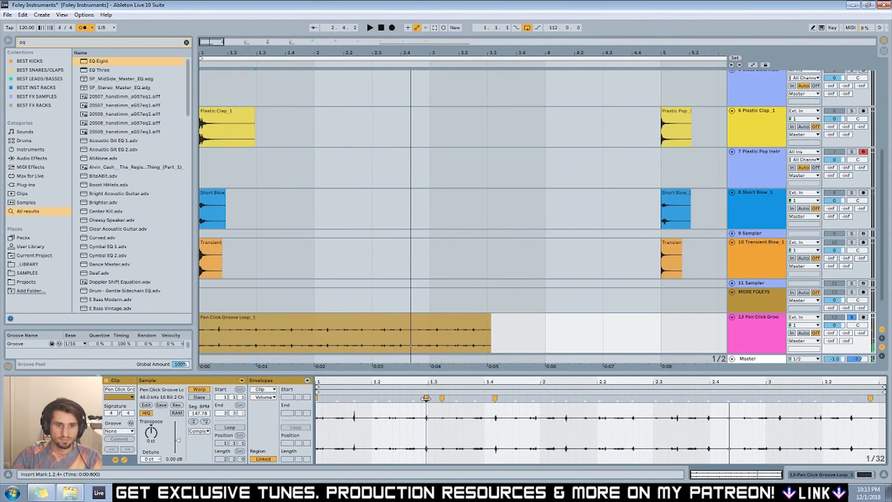
left_click_drag(426, 398, 423, 398)
Delete the Pen Click Groove Loop_1 clip from its track.
left_click(440, 261)
scroll(456, 308, "down", 2)
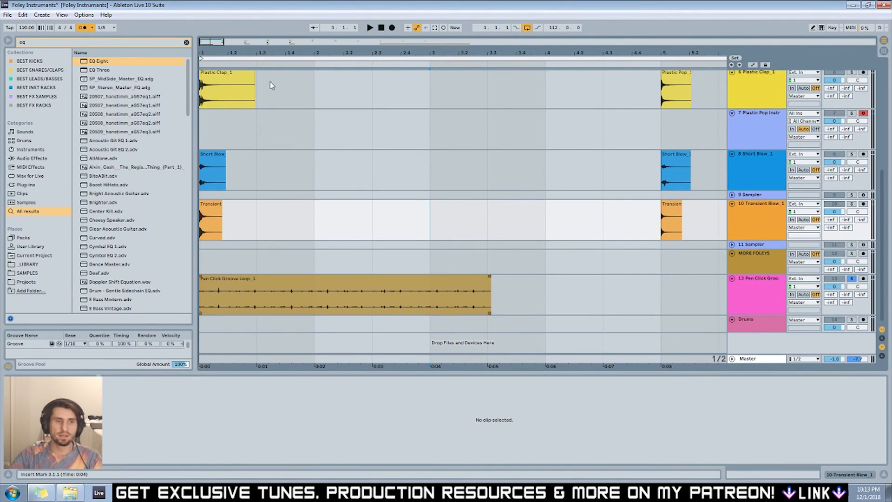
left_click_drag(222, 42, 222, 21)
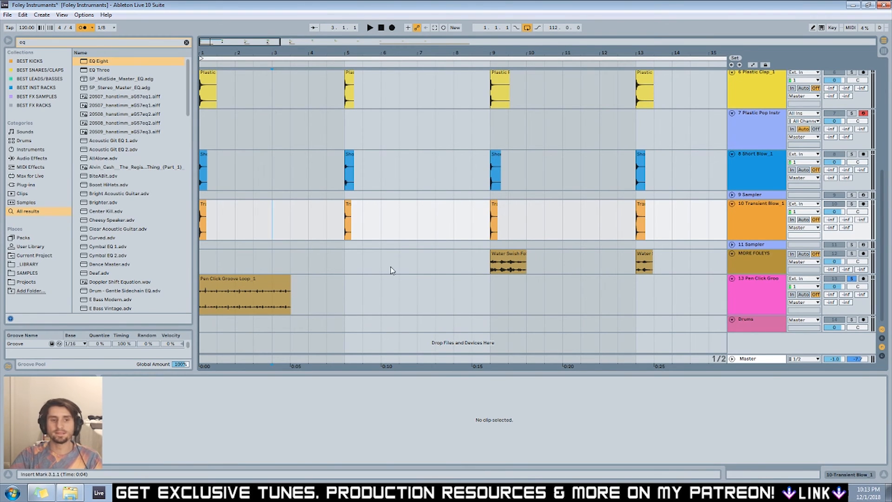
left_click(235, 281)
key("Delete")
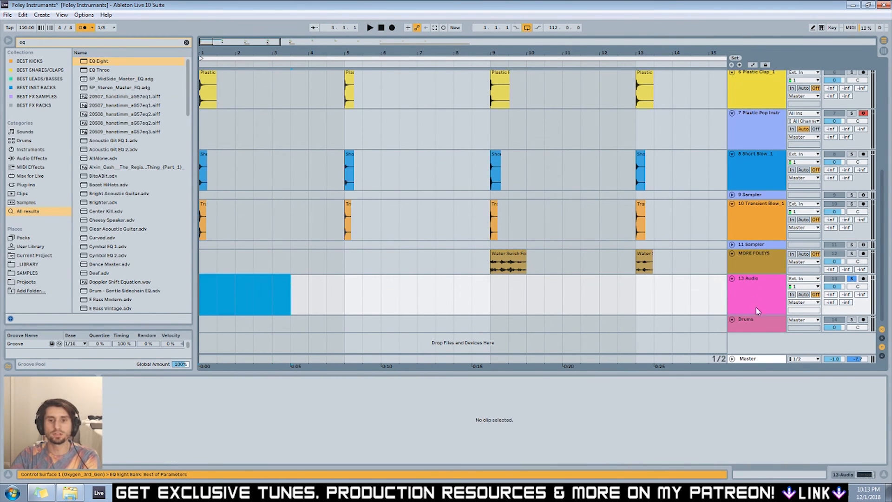
Solo the MORE FOLEYS track, turn off Warp on the Water Swish clip at bar 9, and audition it.
left_click(851, 253)
key("space")
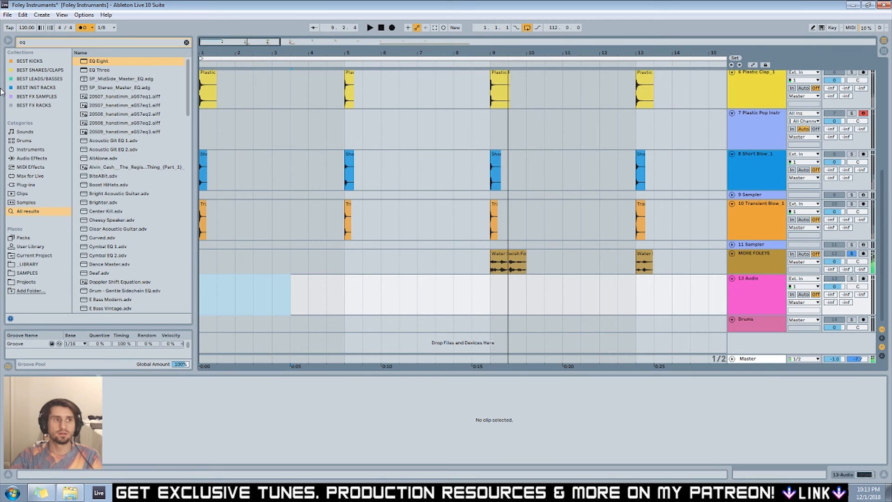
left_click(508, 261)
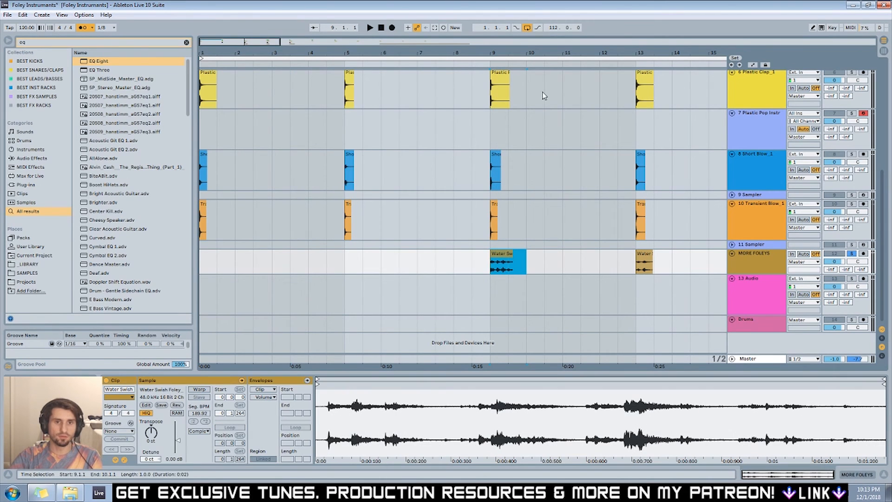
key("space")
key("space")
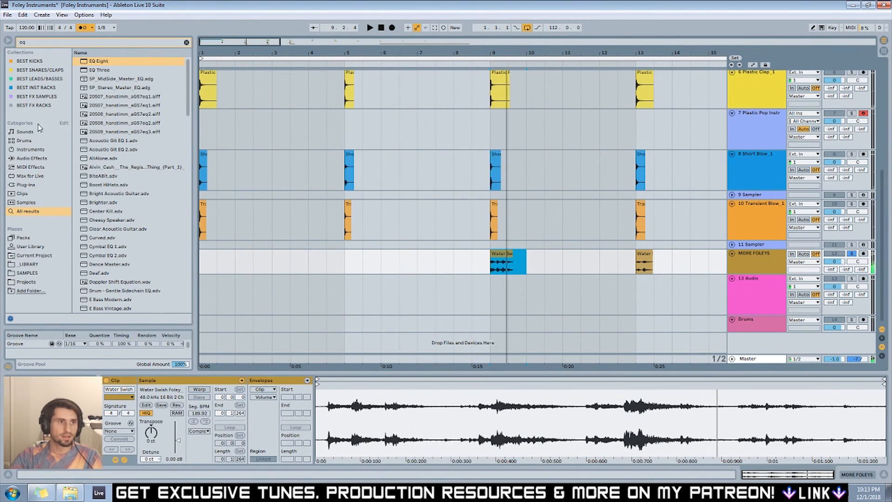
Search the library for "snare", preview samples, and place CO_KIT_Tight_Half_Snare_2.wav on the empty audio track at bar 9.
left_click(22, 42)
type("snare")
scroll(185, 86, "down", 20)
left_click(133, 192)
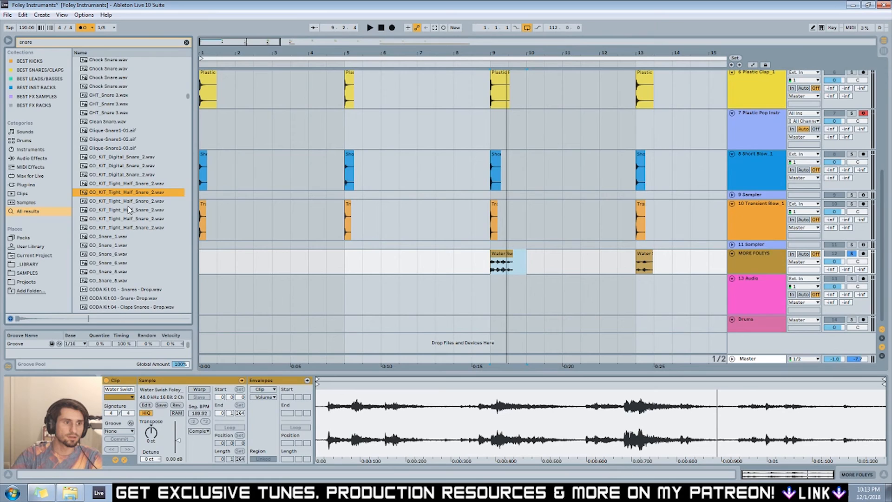
left_click(113, 141)
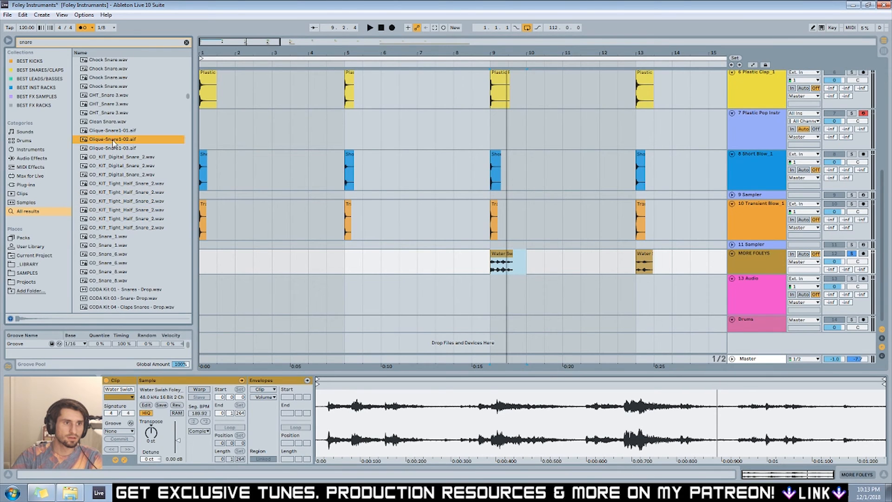
left_click(122, 191)
left_click_drag(124, 226, 497, 297)
Insert a new audio track below the first snare and place CO_Snare_8.wav on it at bar 9.
left_click(122, 271)
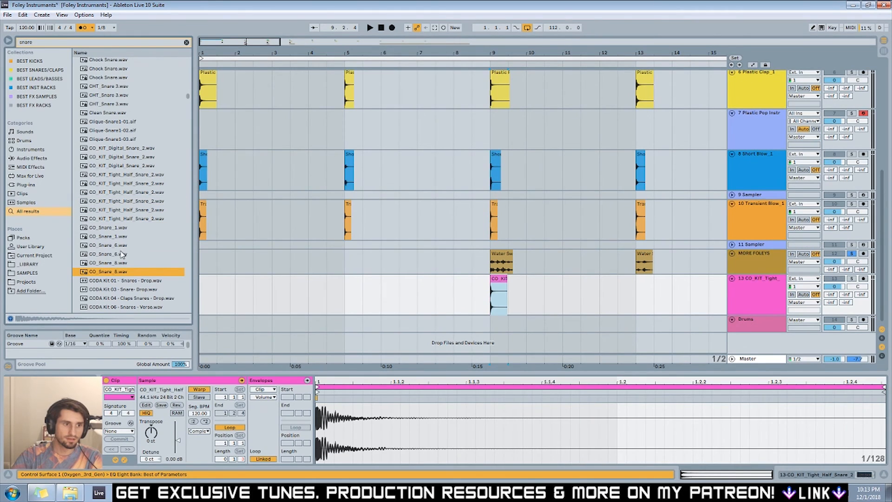
left_click(119, 290)
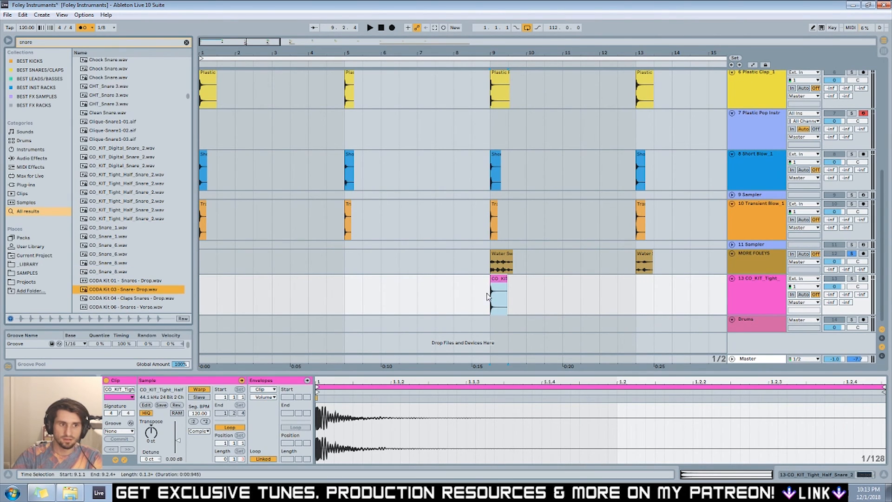
right_click(733, 288)
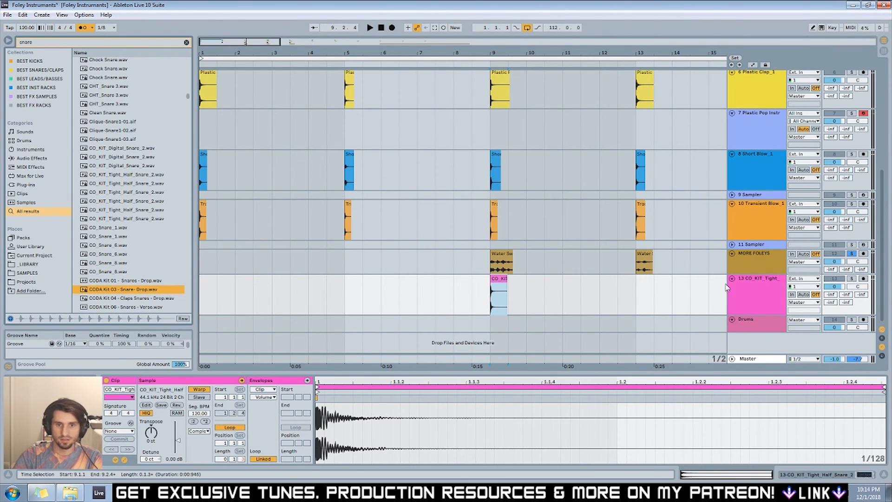
left_click(751, 295)
key("ctrl+t")
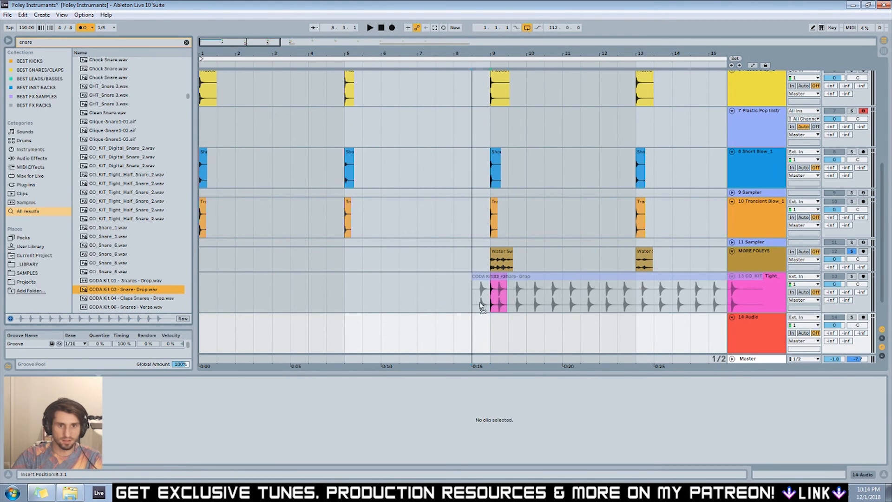
left_click(117, 273)
left_click_drag(111, 275, 490, 330)
Solo both snare tracks and audition the layered snares at bar 9.
left_click(852, 276)
left_click(851, 318, "ctrl")
key("space")
key("space")
Transpose the CO_Snare_8 clip to -5 st.
left_click(493, 309)
left_click(487, 318)
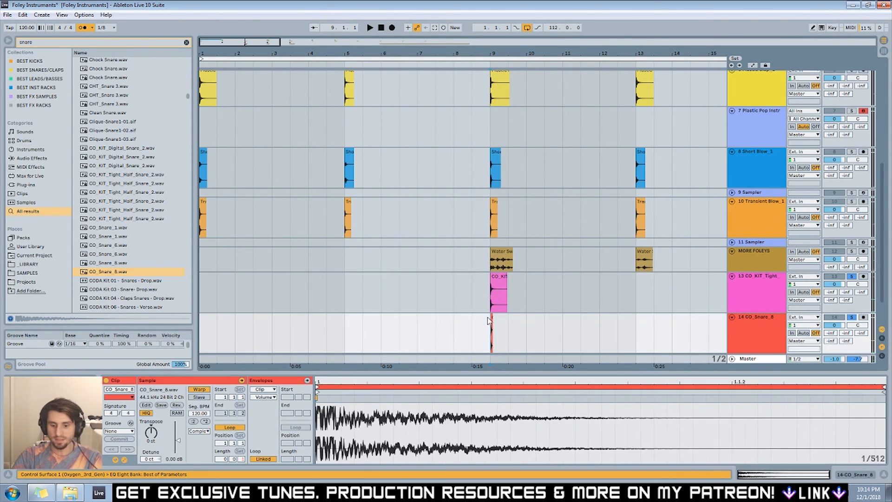
key("plus")
key("plus")
key("plus")
key("plus")
key("plus")
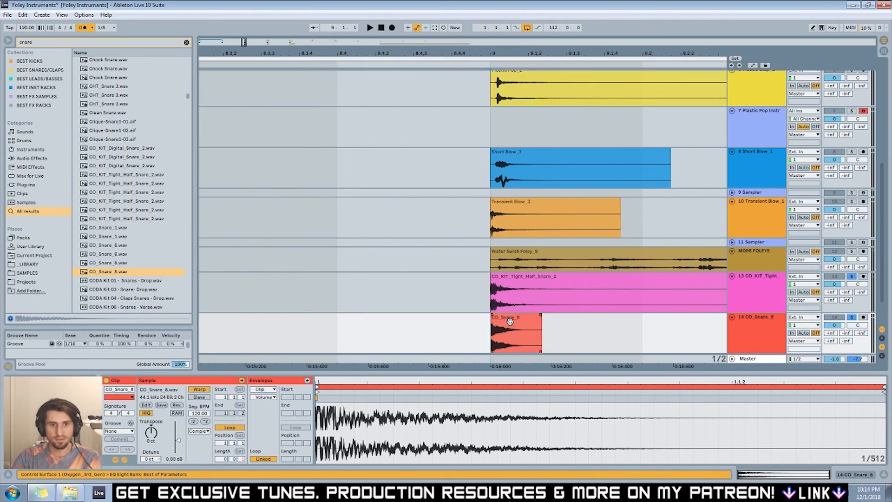
left_click_drag(158, 440, 158, 453)
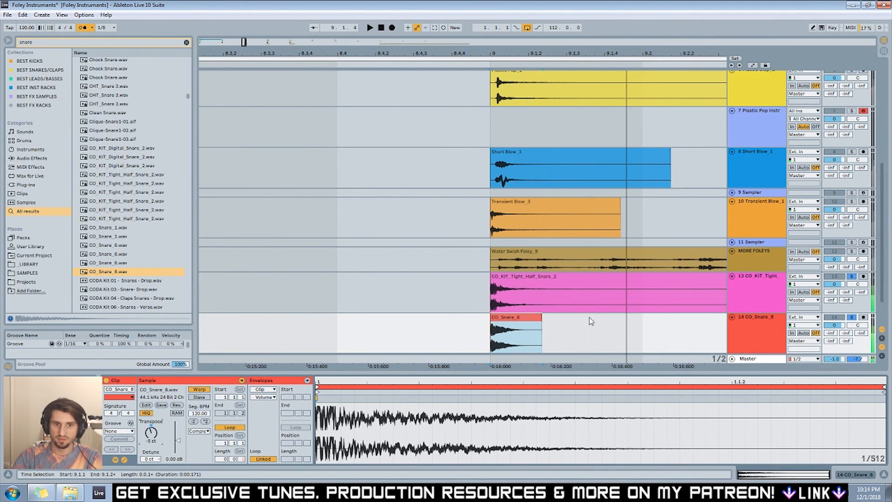
Trim and shift the Water Swish clip to begin just before bar 9, fade both ends, and audition it with the snares.
left_click(547, 251)
left_click_drag(547, 251, 462, 253)
left_click_drag(623, 253, 600, 263)
left_click_drag(467, 249, 476, 267)
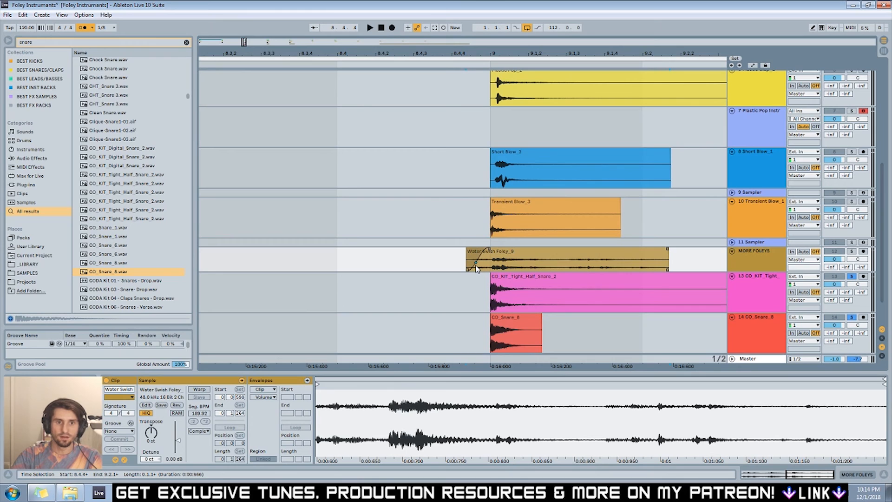
left_click(853, 252)
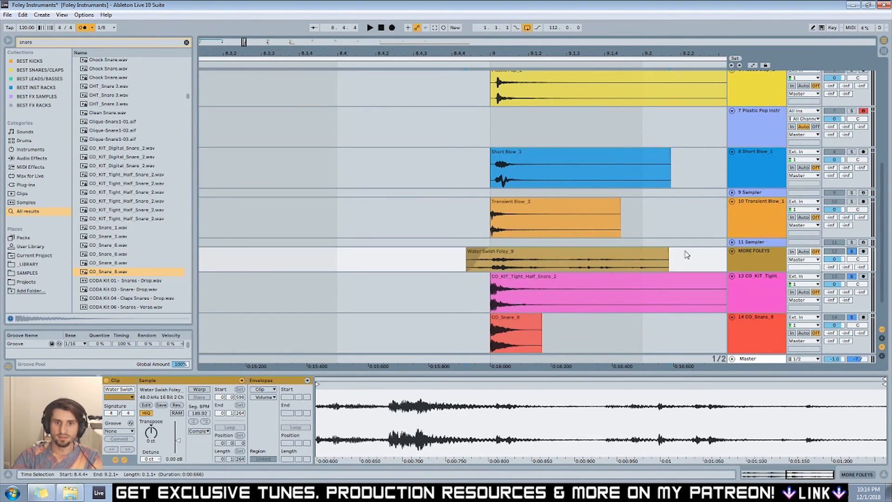
key("space")
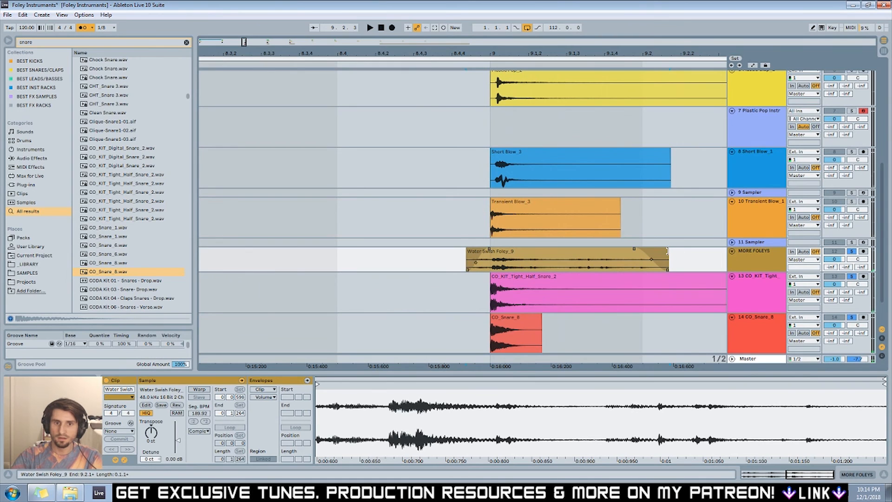
Lower the MORE FOLEYS track volume to about -8 dB and shorten the Water Swish clip to end near 9.1.3.
left_click_drag(834, 258, 834, 263)
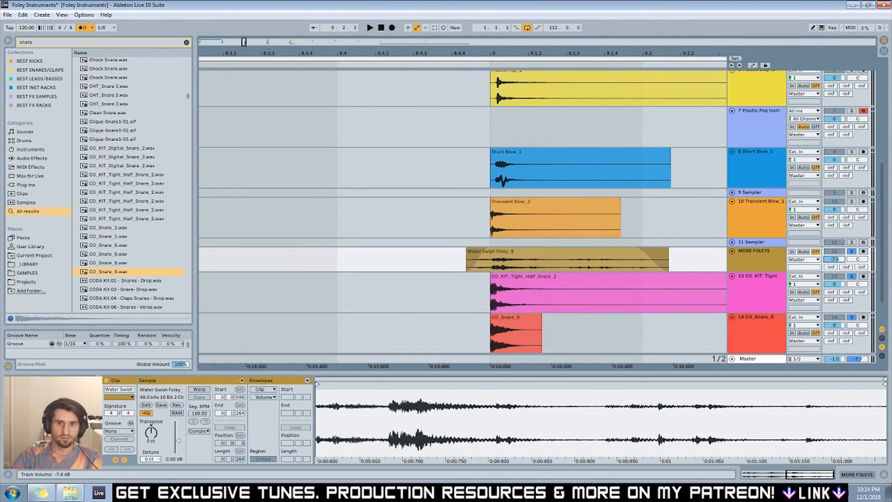
left_click_drag(668, 253, 599, 253)
left_click(433, 64)
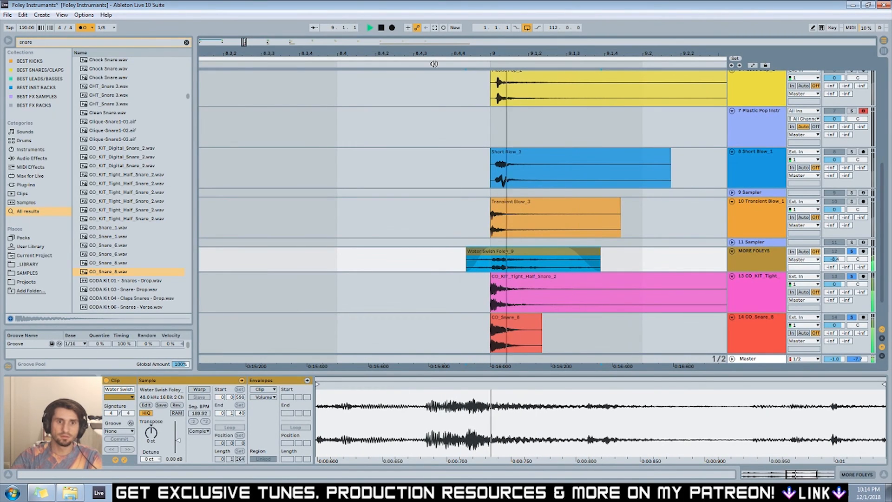
Add Reverb to the MORE FOLEYS track and slightly lengthen the Water Swish clip's fade-out.
key("ctrl+f")
type("reverb")
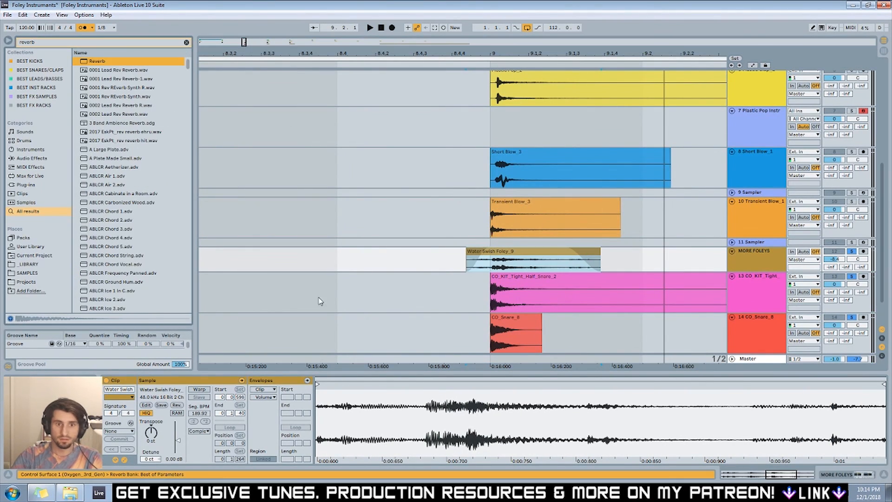
key("space")
left_click_drag(246, 43, 258, 42)
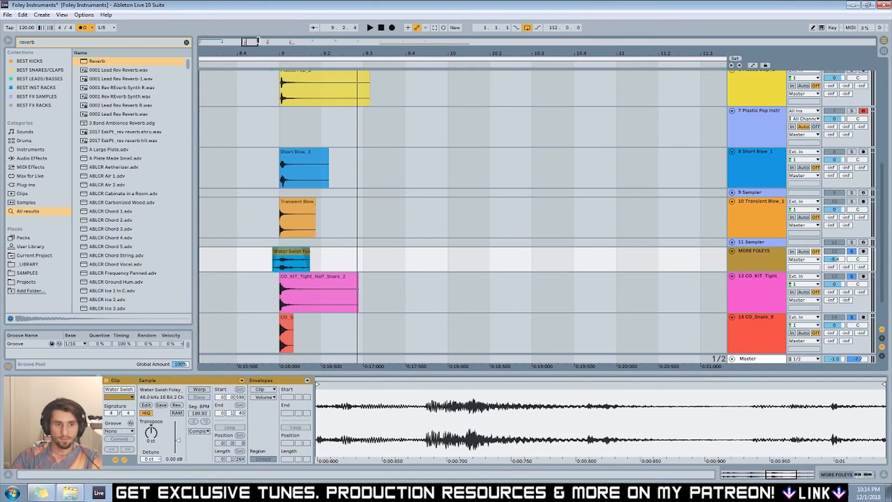
left_click_drag(297, 248, 294, 249)
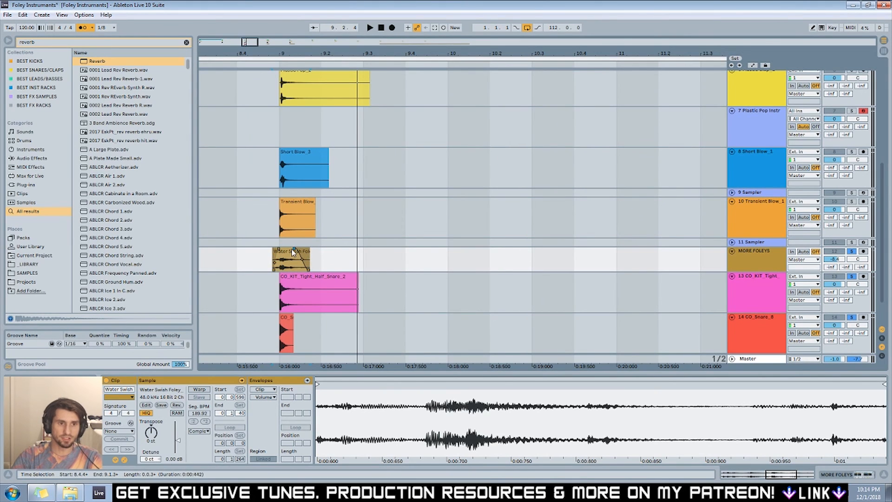
Move the Dog Eating clip earlier on the MORE FOLEYS track until it spans the snare layers at bar 9.
left_click_drag(251, 42, 253, 9)
left_click_drag(268, 40, 325, 32)
left_click_drag(652, 251, 206, 259)
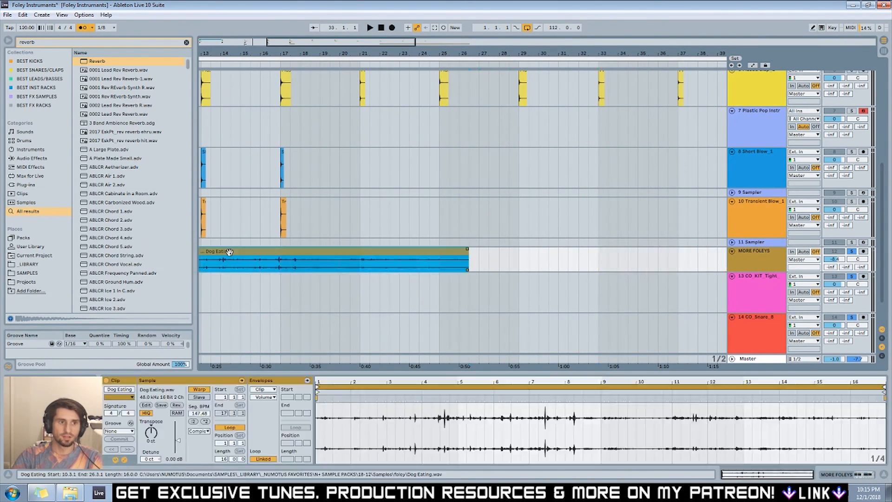
left_click_drag(397, 39, 350, 39)
left_click_drag(434, 255, 290, 265)
left_click(287, 266)
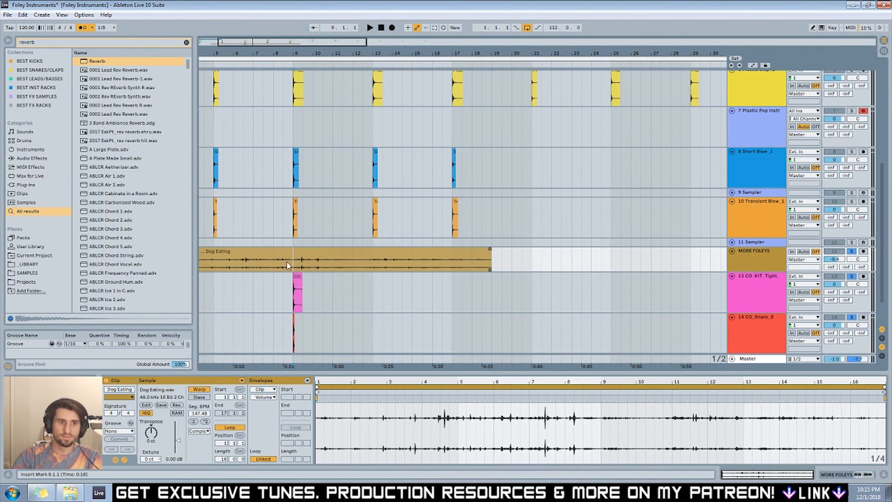
Cut the Dog Eating clip so a section starts at 9.1.1, removing the short piece just before it.
key("plus")
key("plus")
key("plus")
key("plus")
mouse_move(294, 265)
left_mouse_down()
mouse_move(355, 256)
mouse_move(281, 253)
mouse_move(294, 253)
left_mouse_up()
key("Delete")
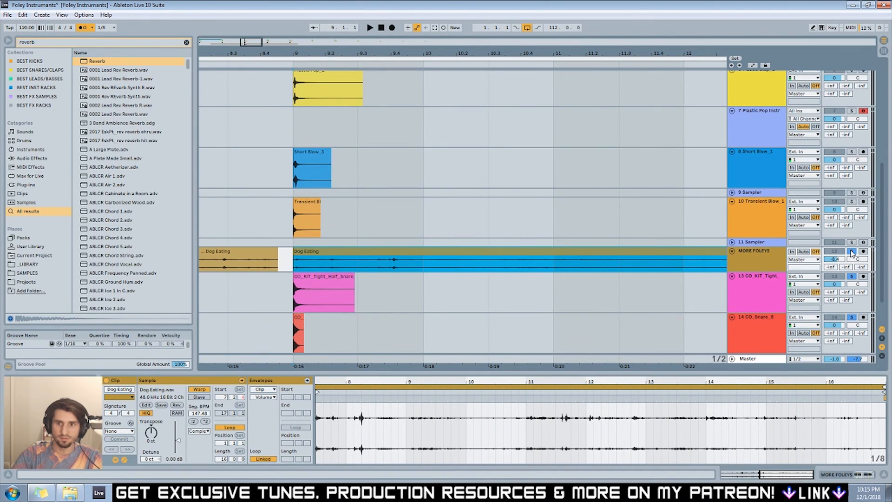
Solo only the MORE FOLEYS track, turn off Warp on the Dog Eating clip starting at bar 9, and audition it.
left_click(852, 252)
left_click(852, 252)
key("space")
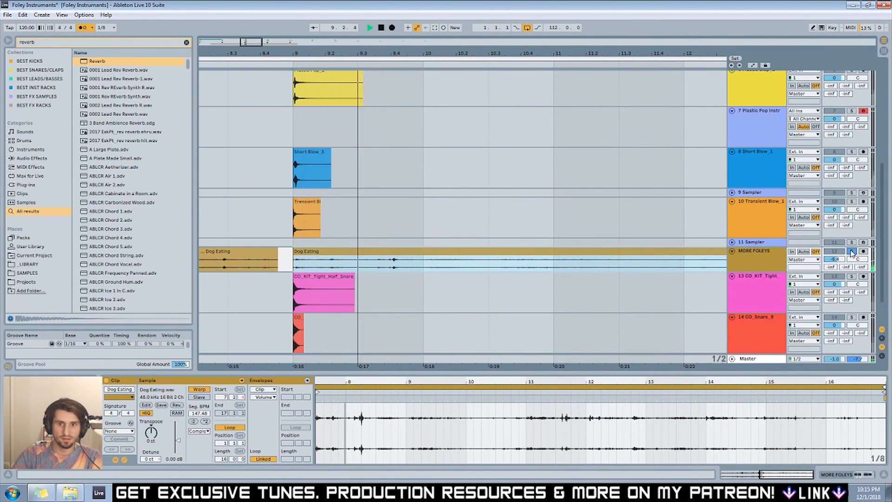
key("space")
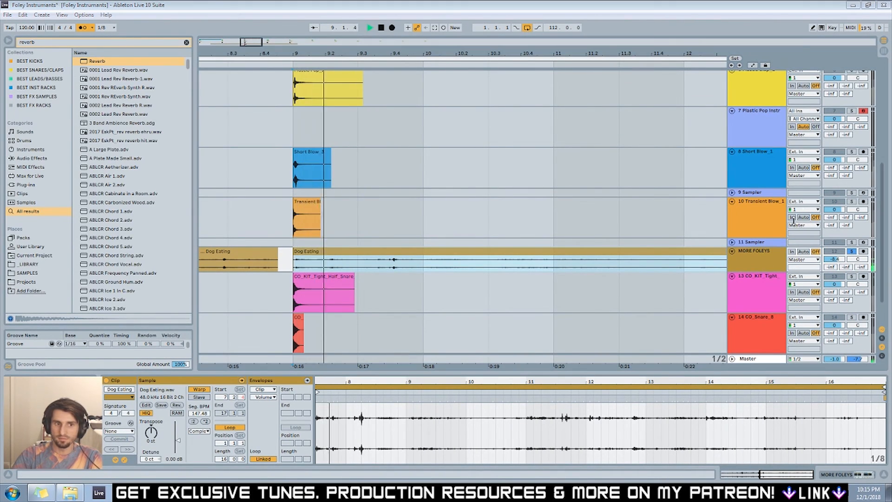
key("space")
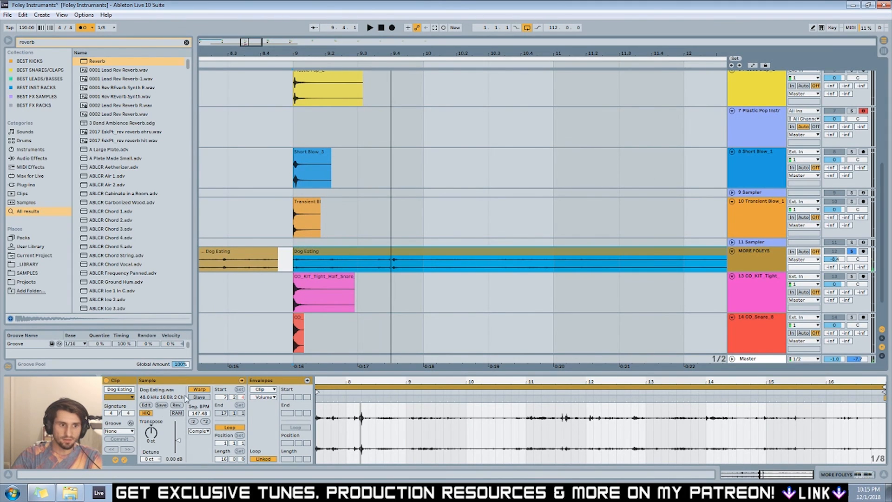
left_click(199, 389)
key("space")
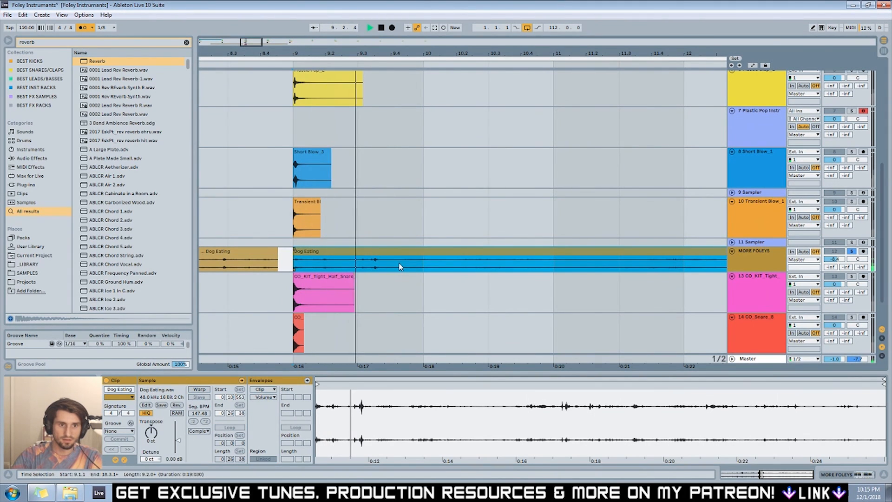
Trim the start of the Dog Eating section at bar 9 to a later hit, keeping it aligned with the snare layers.
key("space")
mouse_move(294, 253)
left_mouse_down()
mouse_move(373, 252)
mouse_move(307, 256)
left_mouse_up()
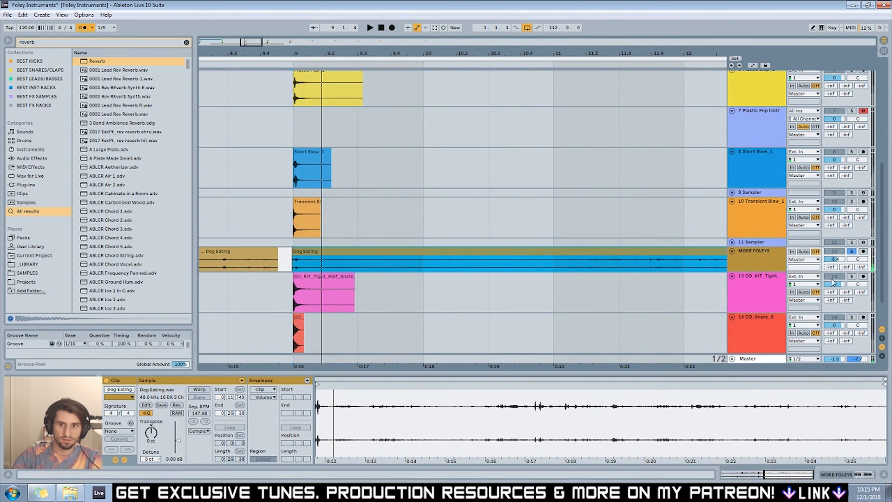
Solo both snare tracks alongside MORE FOLEYS, compare the layer with and without the foley, and raise the MORE FOLEYS volume to -3.9 dB.
left_click(851, 276)
left_click(852, 317)
left_click(852, 276)
left_click(852, 251)
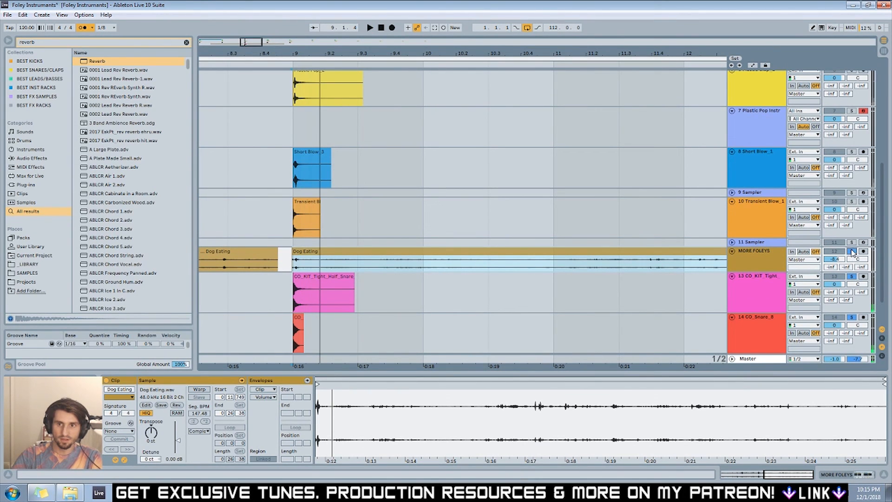
left_click_drag(836, 260, 838, 257)
key("space")
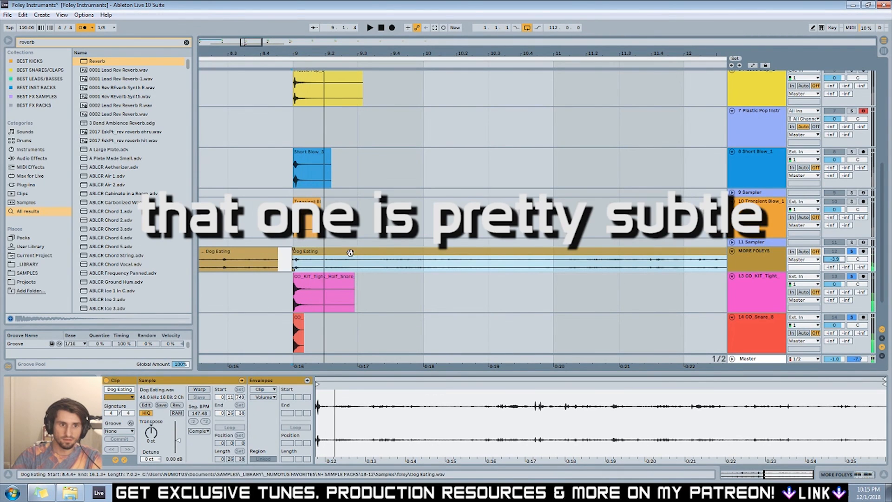
left_click(324, 295)
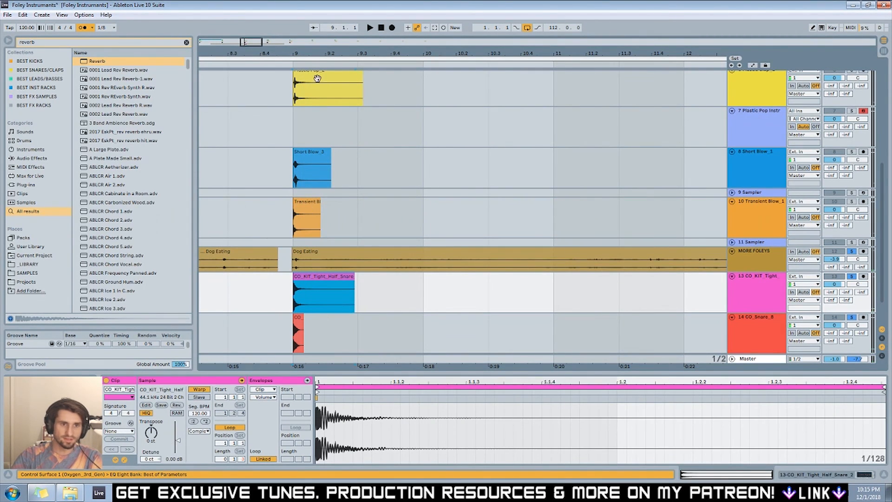
Extend the first Dog Eating piece over the cut section so one continuous clip runs from 8.2.1 to bar 13.
left_click(300, 258)
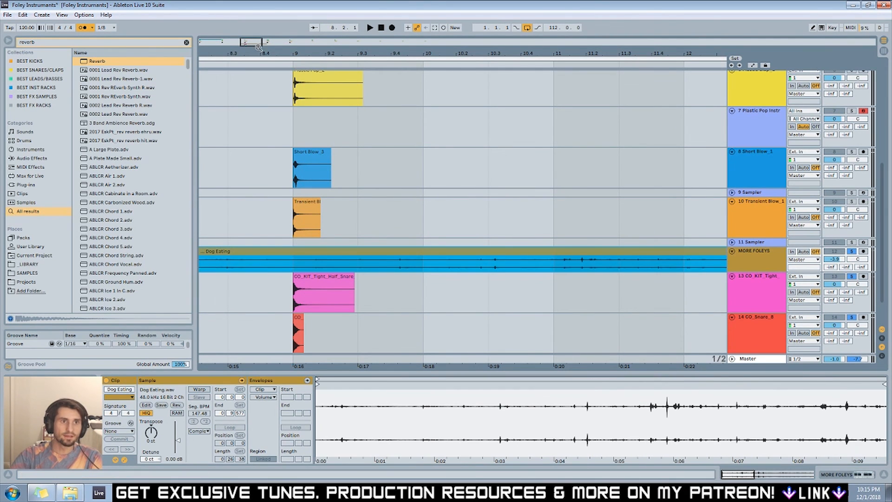
mouse_move(421, 51)
left_mouse_down()
mouse_move(421, 28)
mouse_move(420, 61)
mouse_move(424, 37)
left_mouse_up()
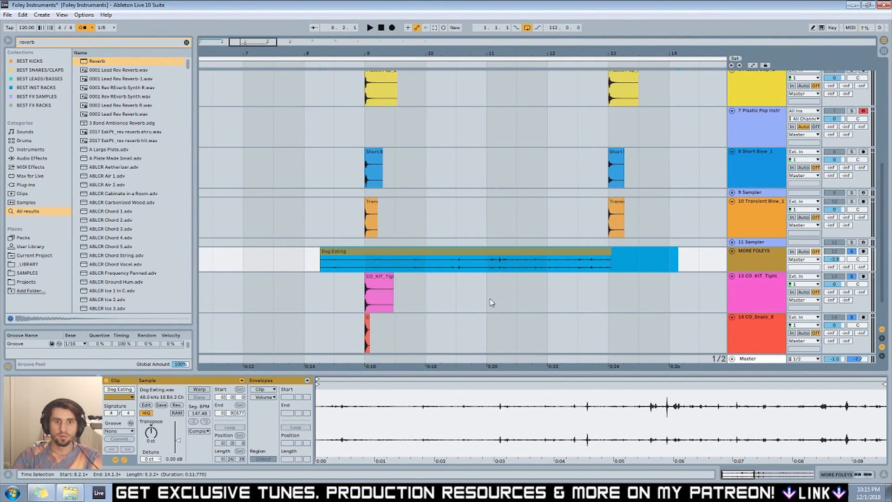
left_click(496, 263)
left_click(497, 250)
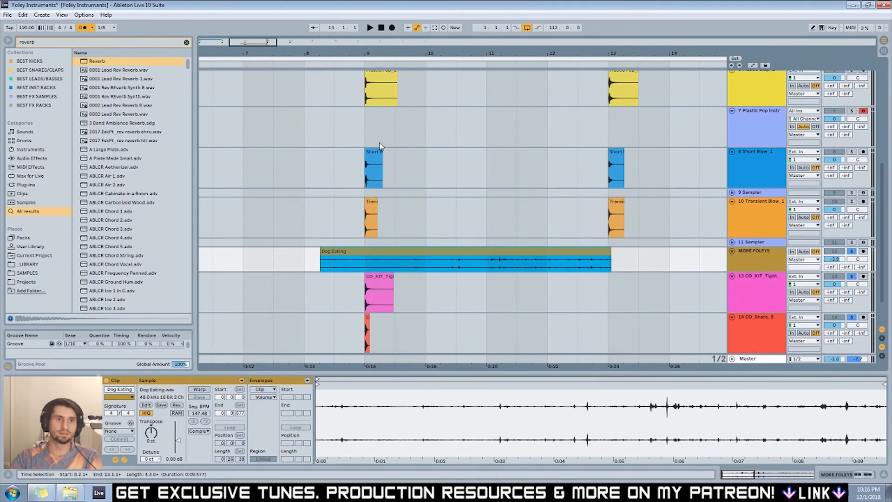
Solo the Short Blow_1 track and audition its hits from the start and at bar 9.
left_click_drag(268, 42, 265, 14)
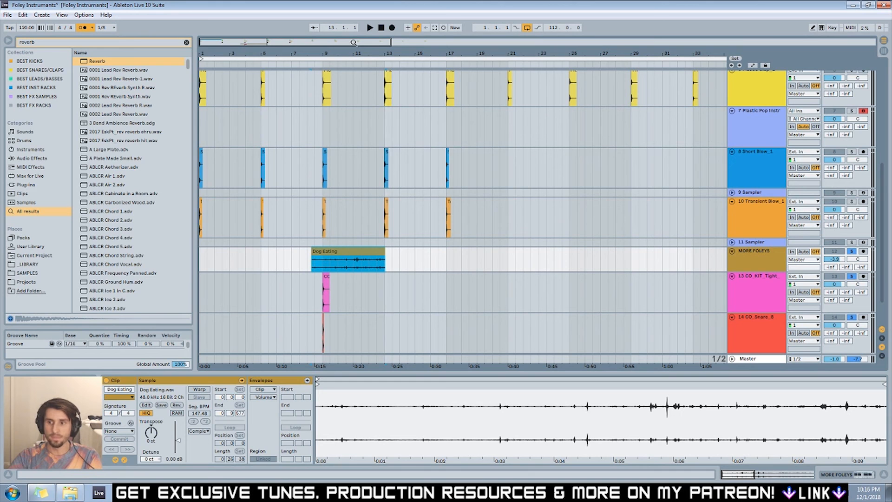
left_click_drag(383, 42, 384, 32)
scroll(397, 212, "up", 3)
scroll(396, 212, "down", 3)
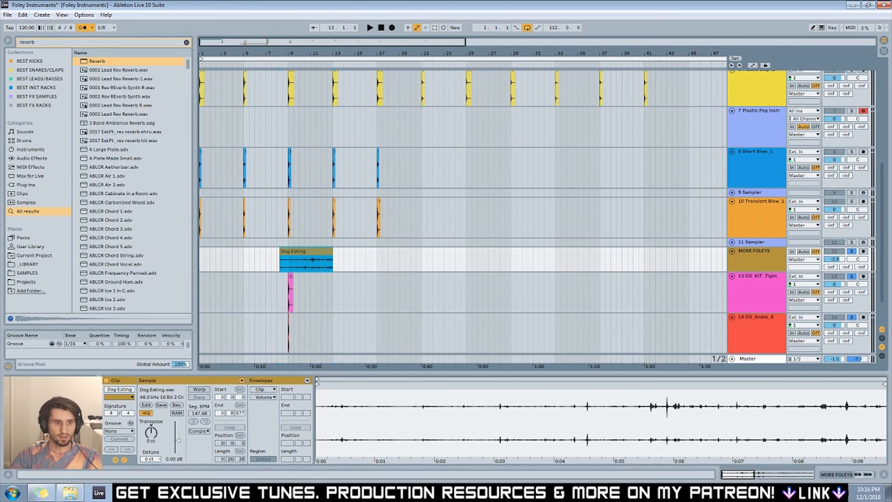
left_click(358, 228)
scroll(357, 230, "up", 3)
left_click(851, 212)
left_click(380, 27)
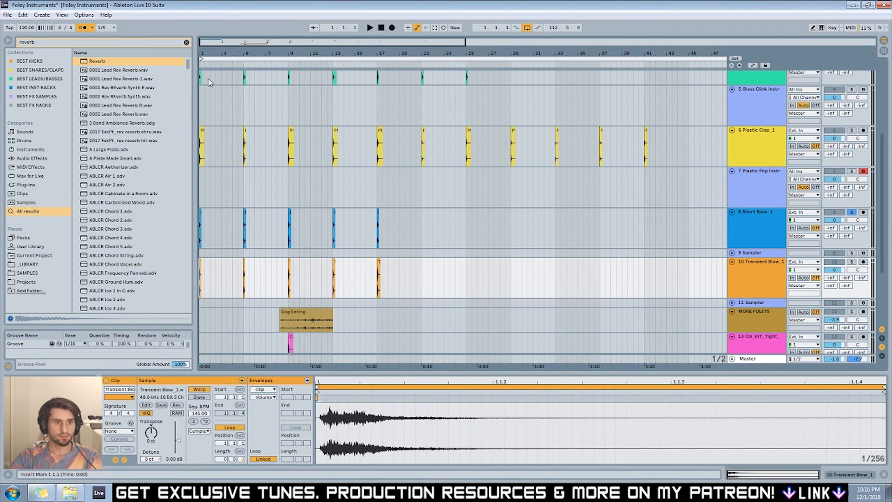
key("space")
left_click(287, 60)
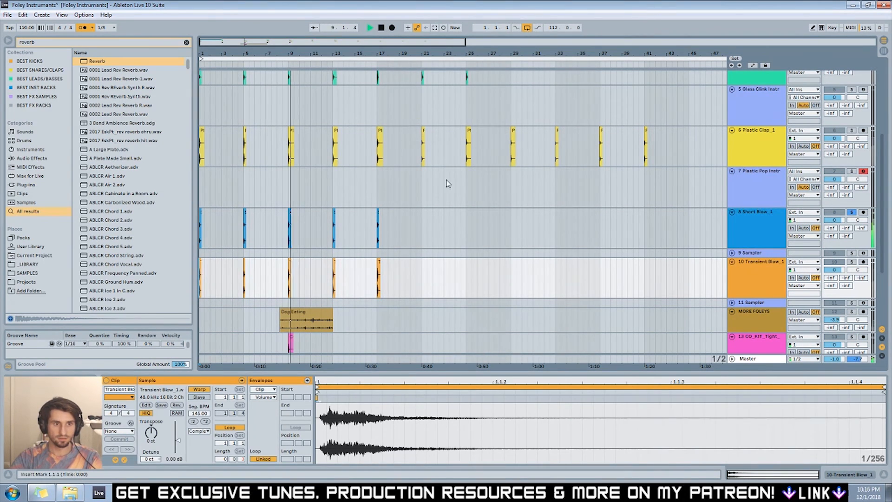
Solo the Transient Blow_1 track and audition its hits at bars 9 and 13, then stop playback.
left_click(851, 261)
left_click(288, 60)
left_click(334, 66)
key("space")
scroll(403, 266, "up", 3)
scroll(369, 214, "up", 4)
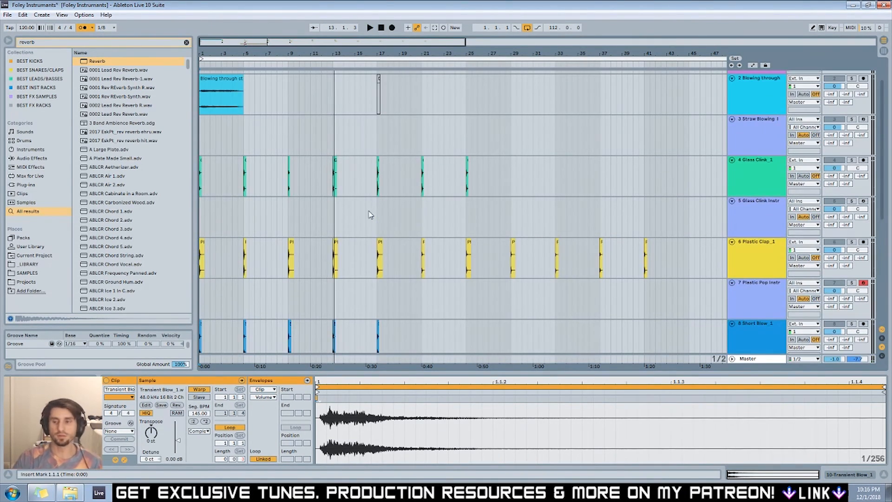
left_click(283, 234)
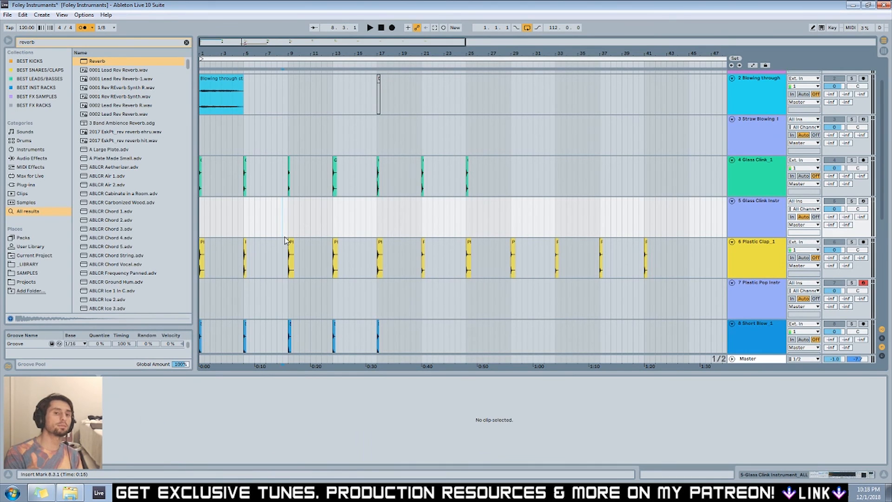